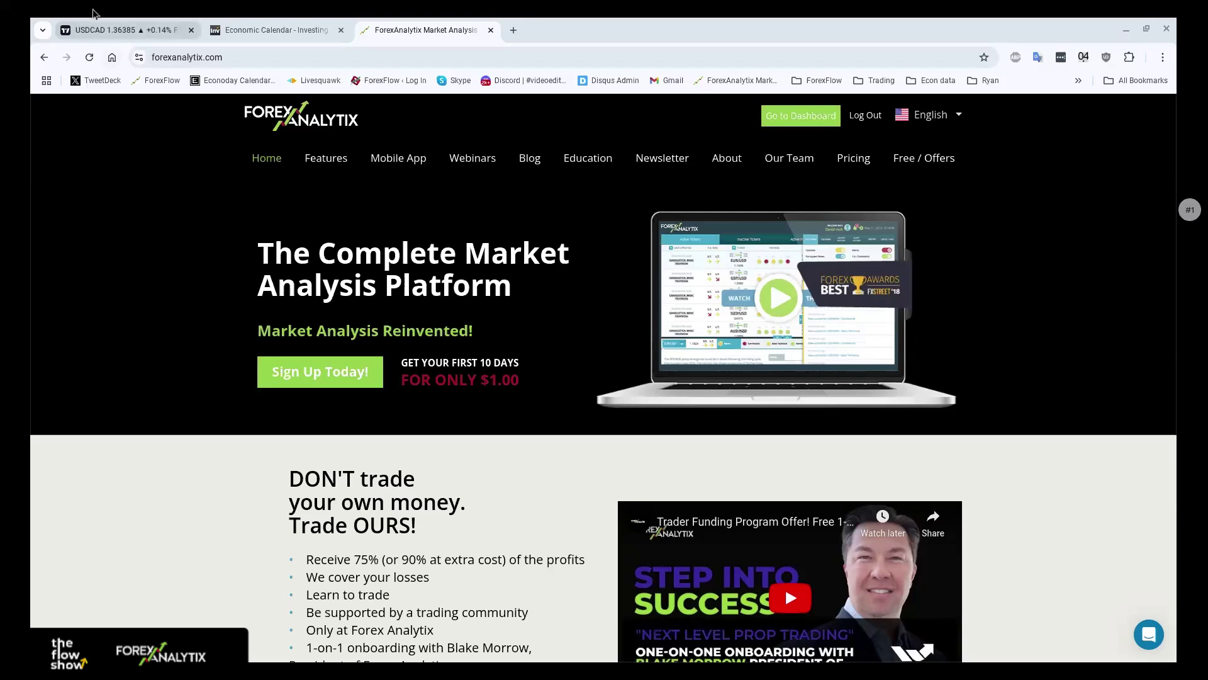
Step: Switch to the TradingView tab showing the 4-hour USDCAD chart
left_click(94, 28)
Step: Load the SSE Composite Index (000001) 4-hour chart from the watchlist, zoomed into 2023–2024
scroll(1044, 361, "down", 3)
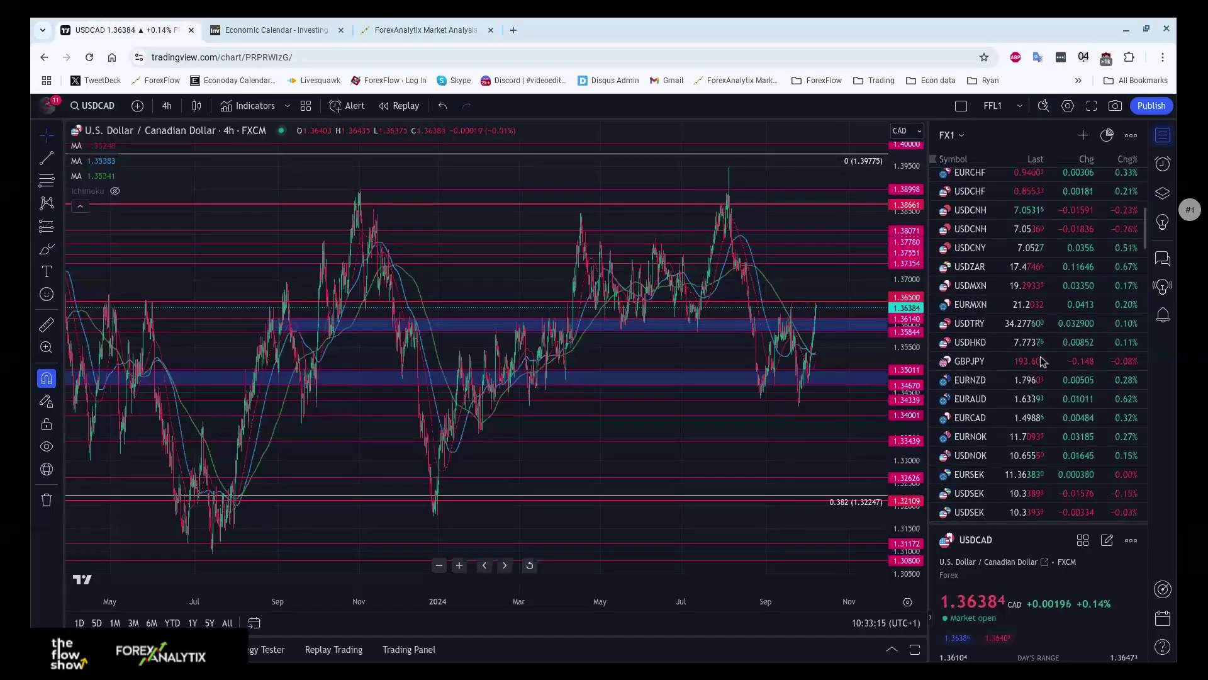
scroll(1044, 360, "down", 10)
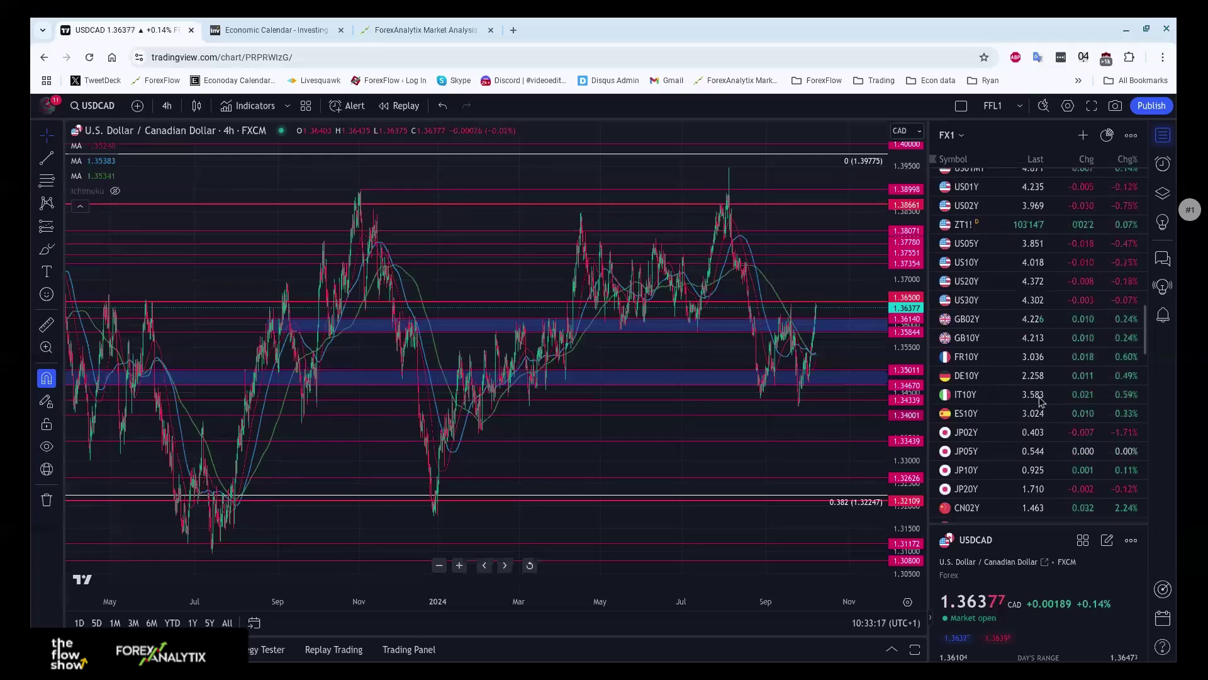
scroll(1039, 401, "down", 6)
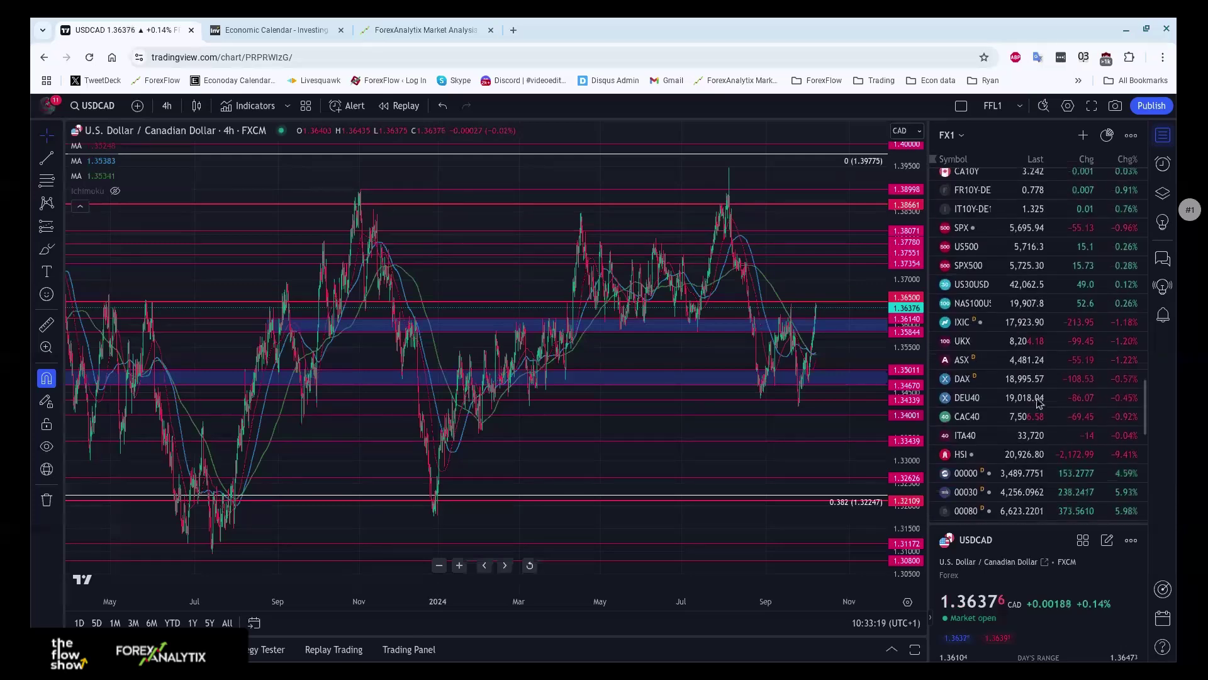
left_click(982, 378)
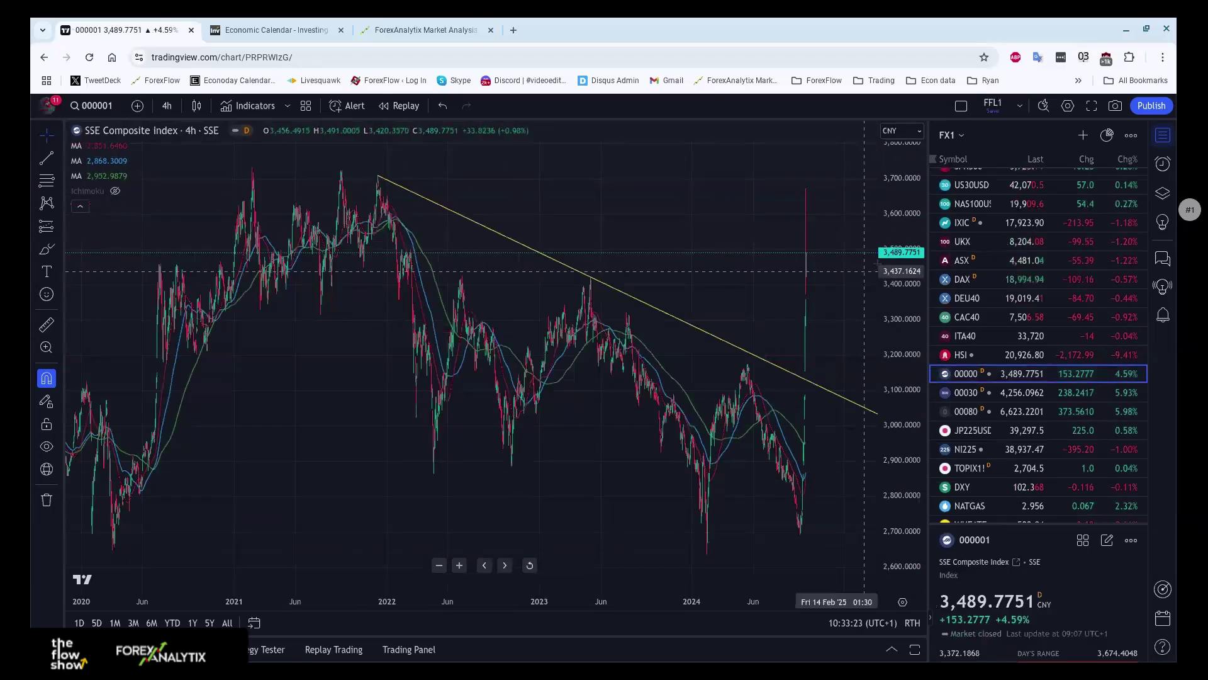
scroll(809, 325, "up", 5)
scroll(810, 325, "up", 3)
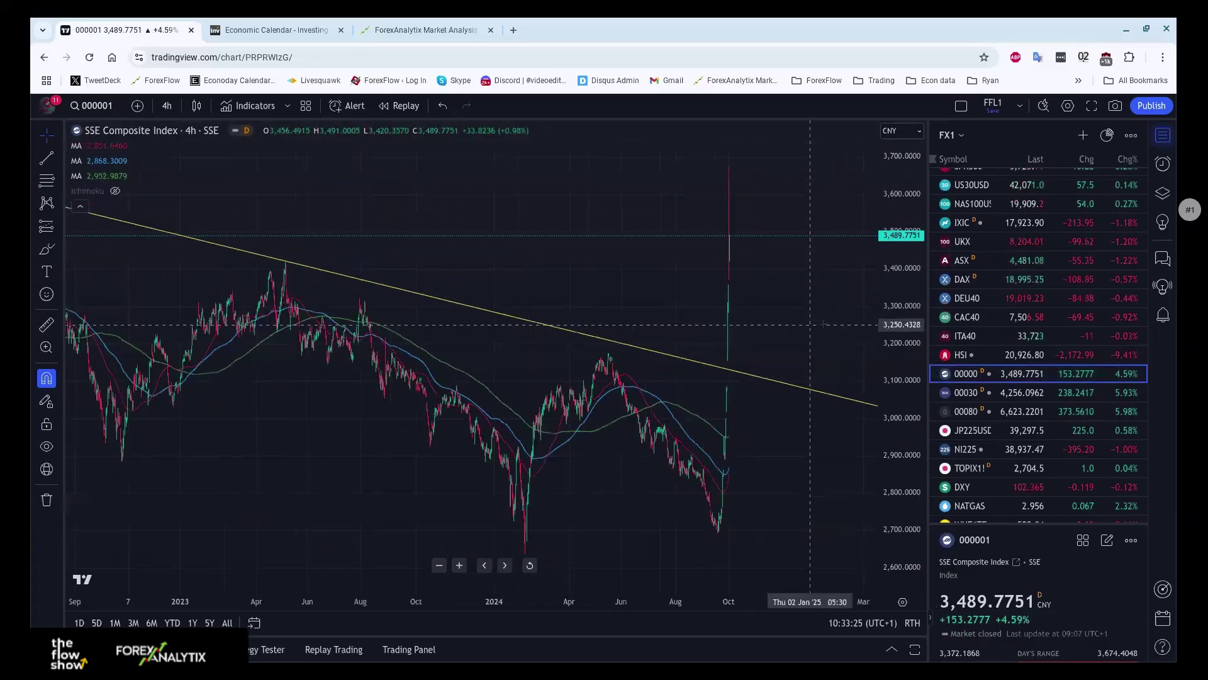
left_click(165, 105)
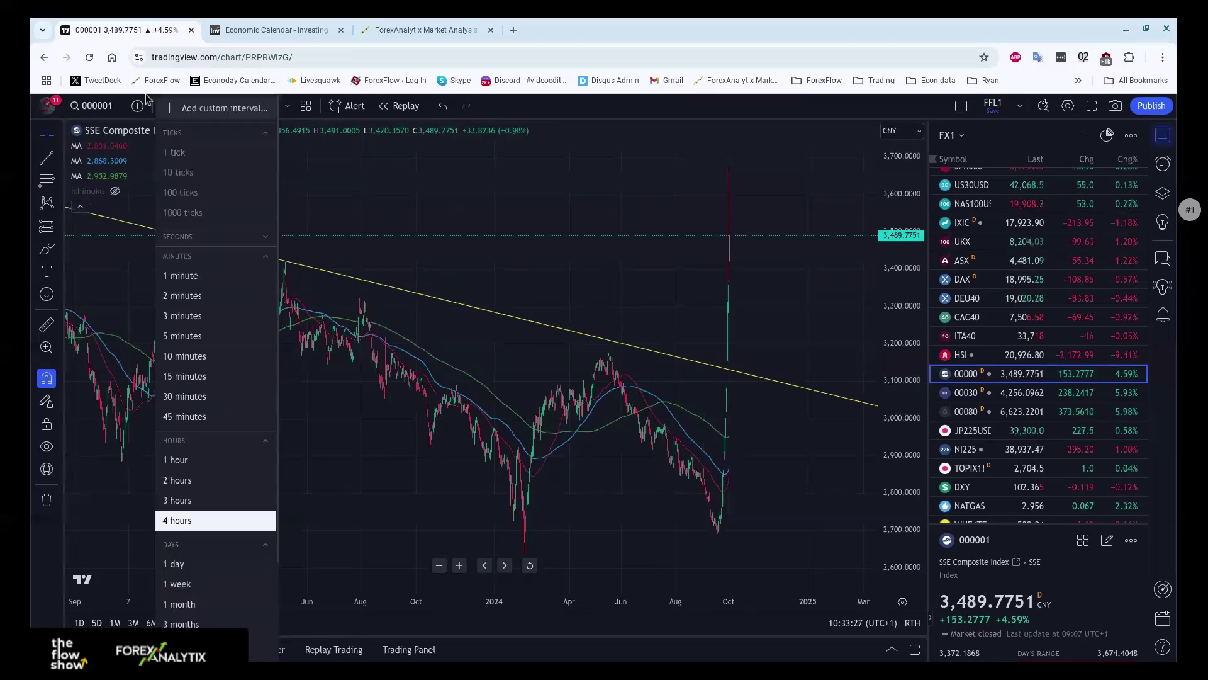
Step: Put the SSE Composite Index chart on 1-hour candles and zoom in
left_click(179, 459)
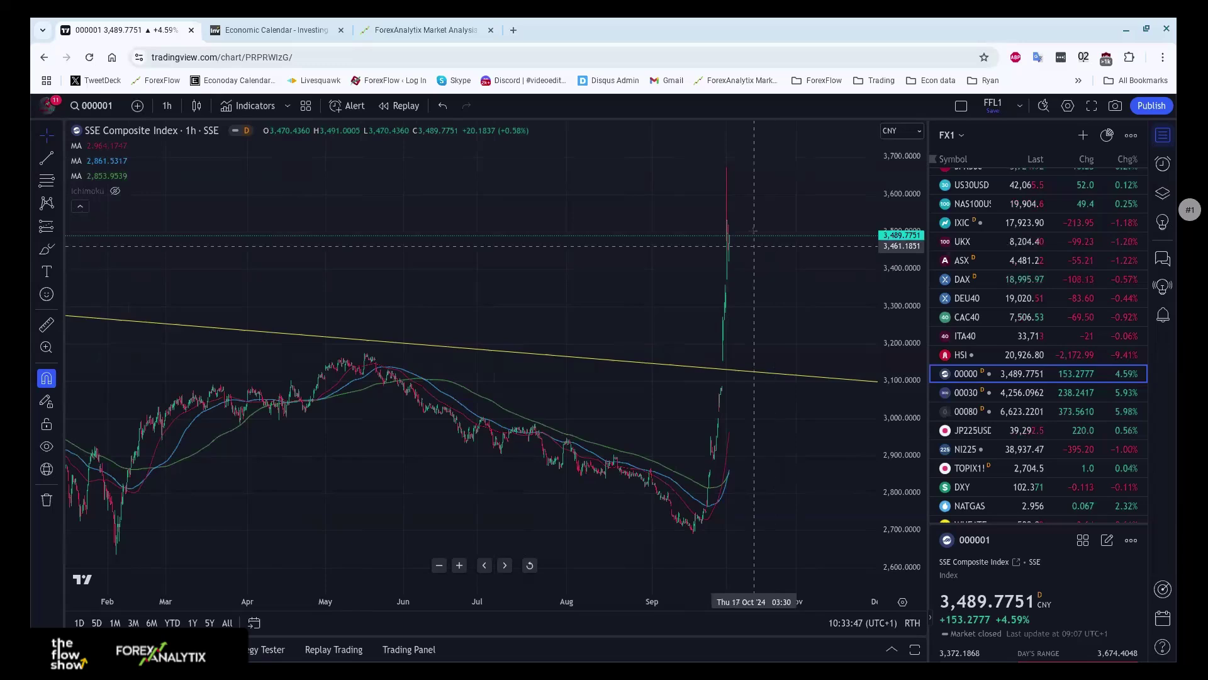
scroll(759, 272, "up", 1)
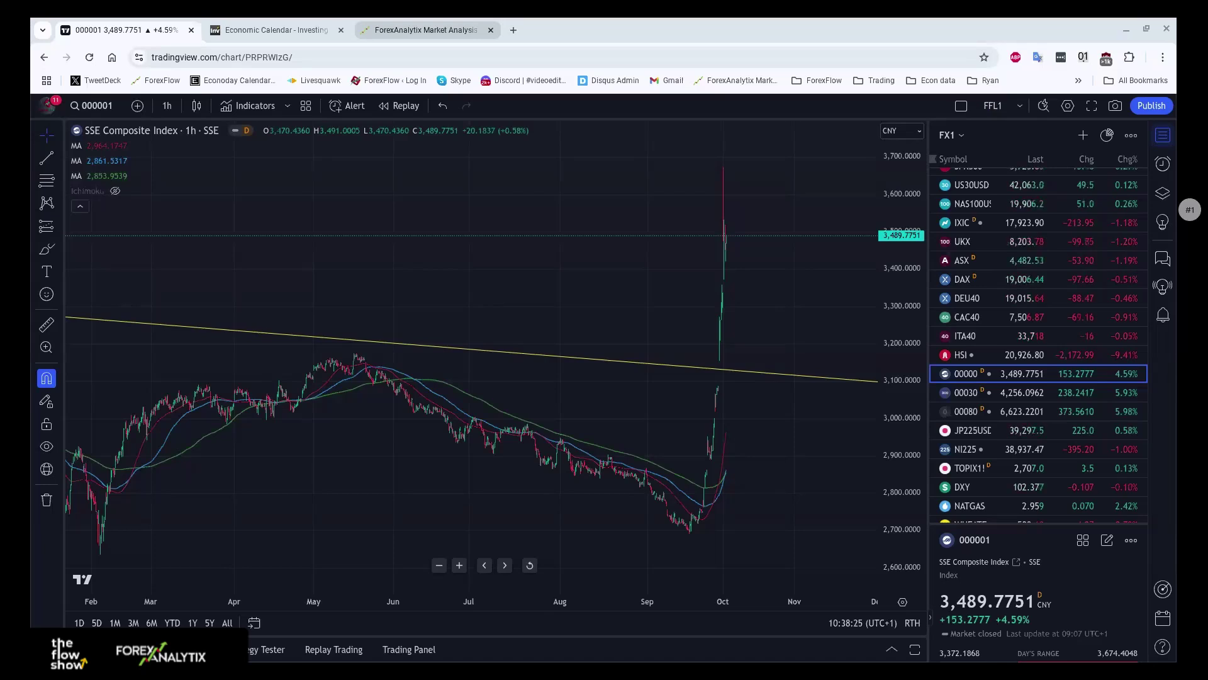
Step: Bring up the Investing.com economic calendar at the Tuesday, October 8, 2024 releases
left_click(267, 27)
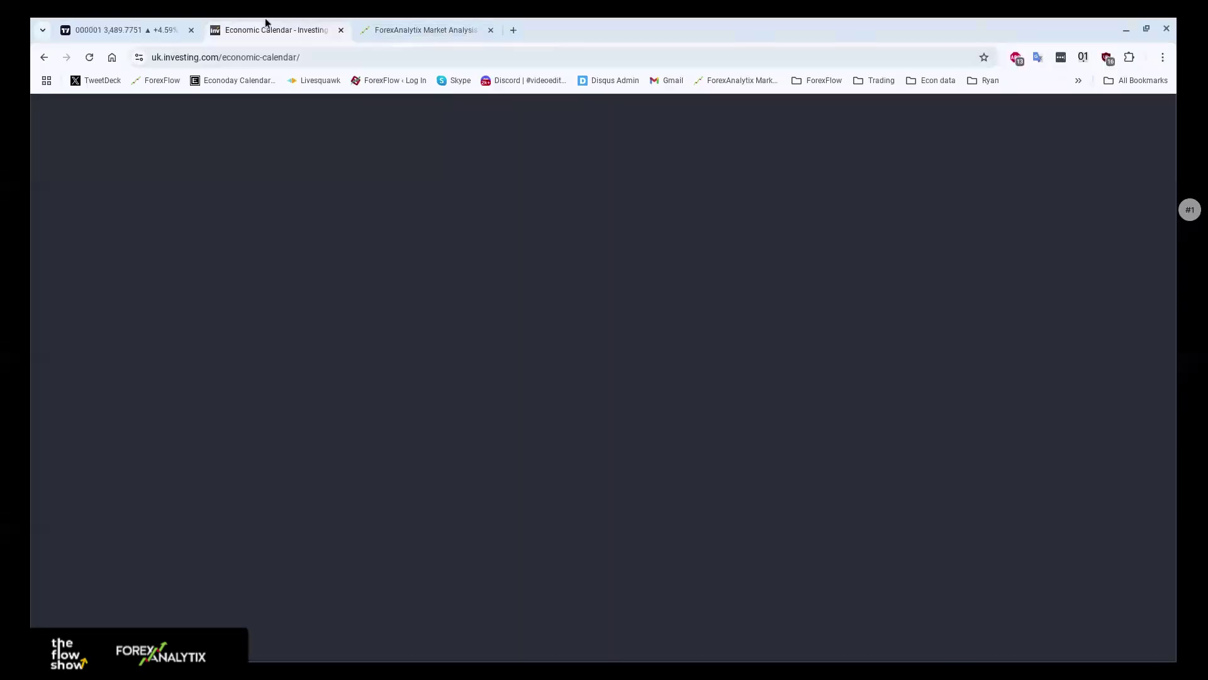
scroll(279, 268, "down", 6)
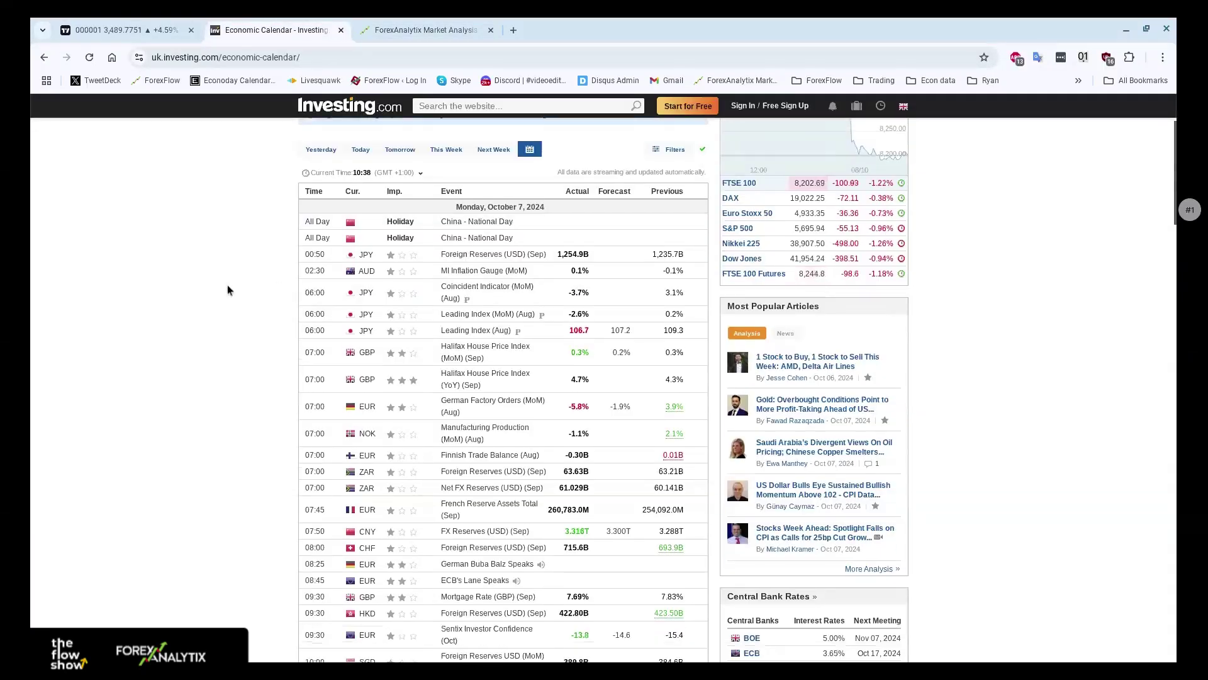
scroll(219, 305, "down", 6)
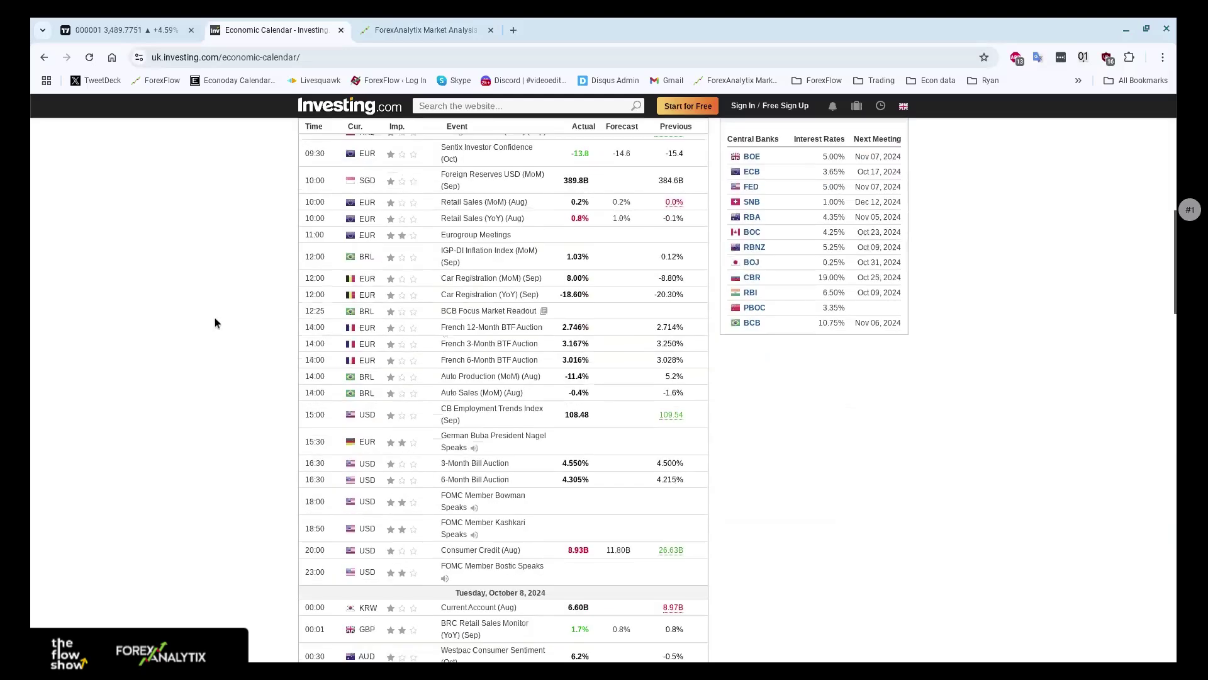
scroll(201, 323, "down", 2)
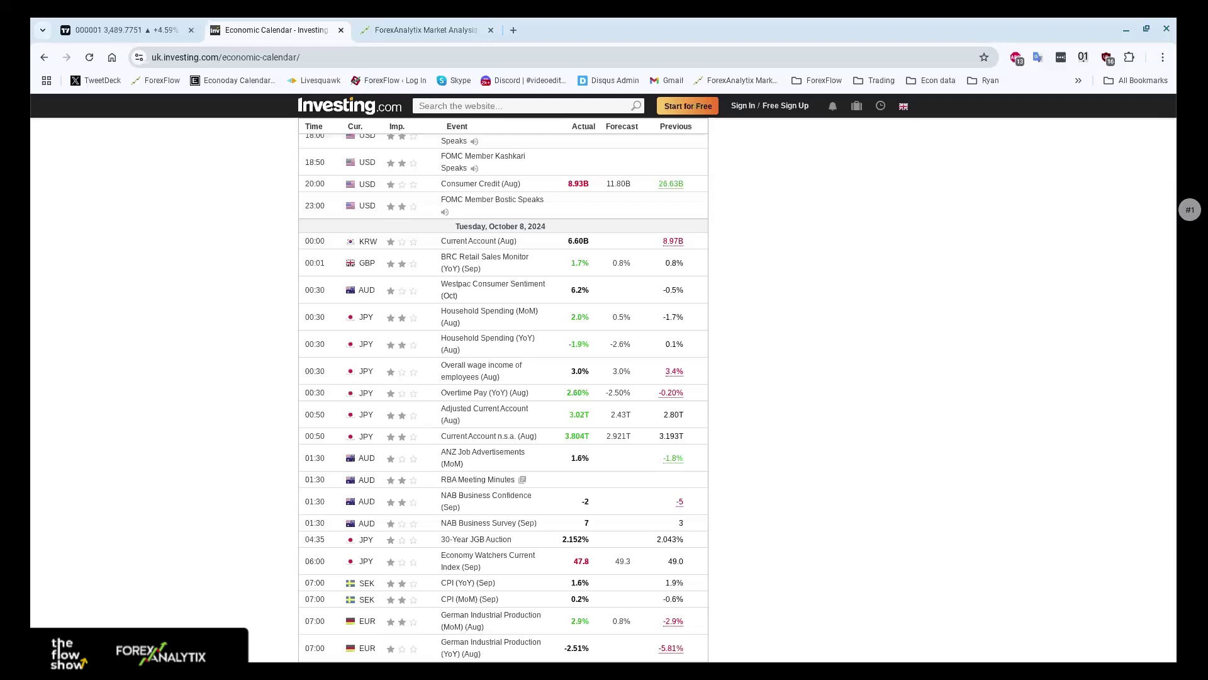
Step: Back in TradingView, load the ICE USDJPY chart from the watchlist
left_click(101, 23)
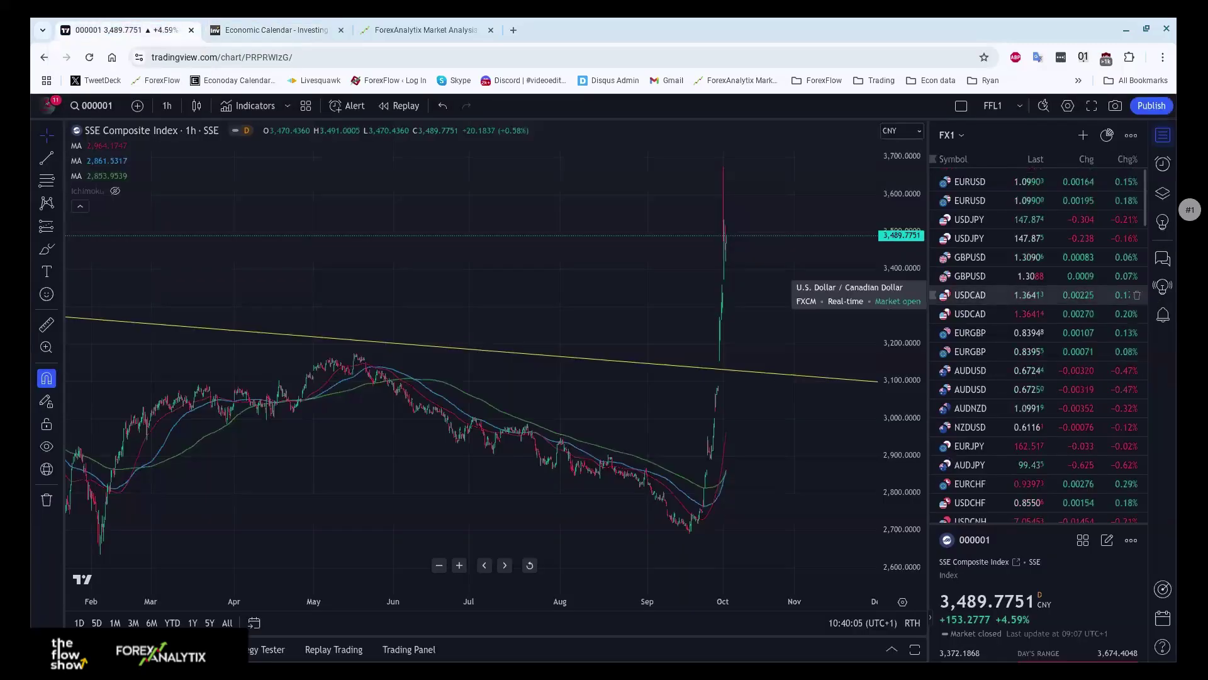
left_click(1002, 218)
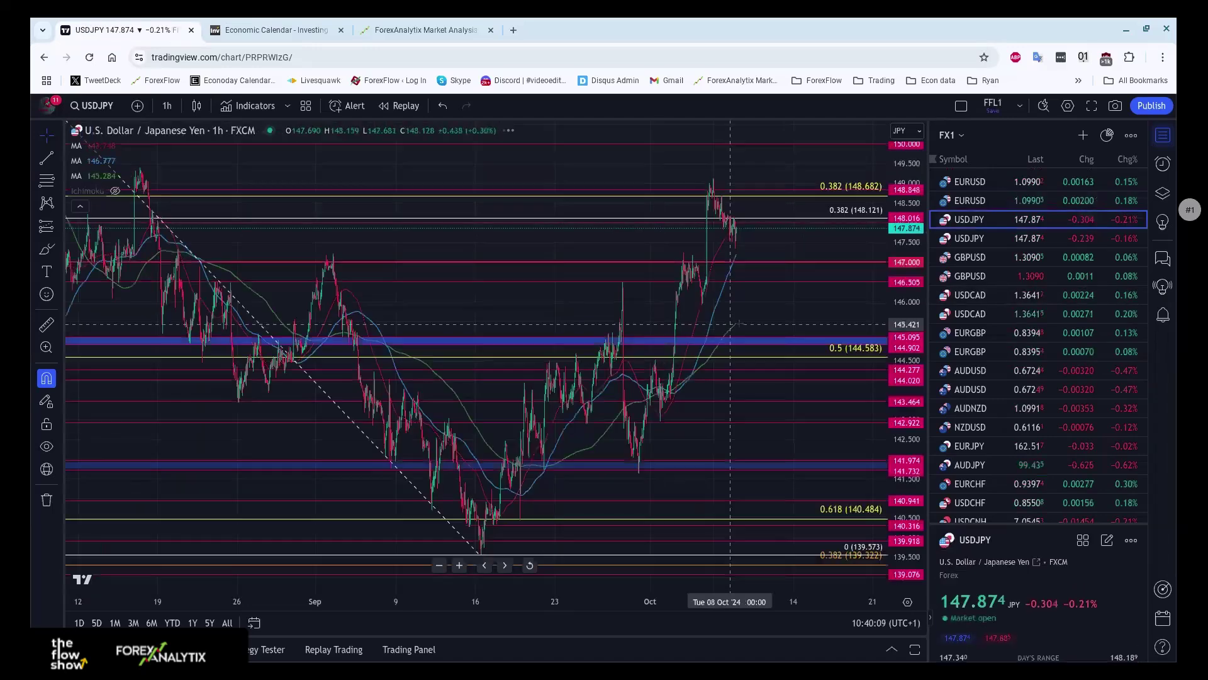
key("Down")
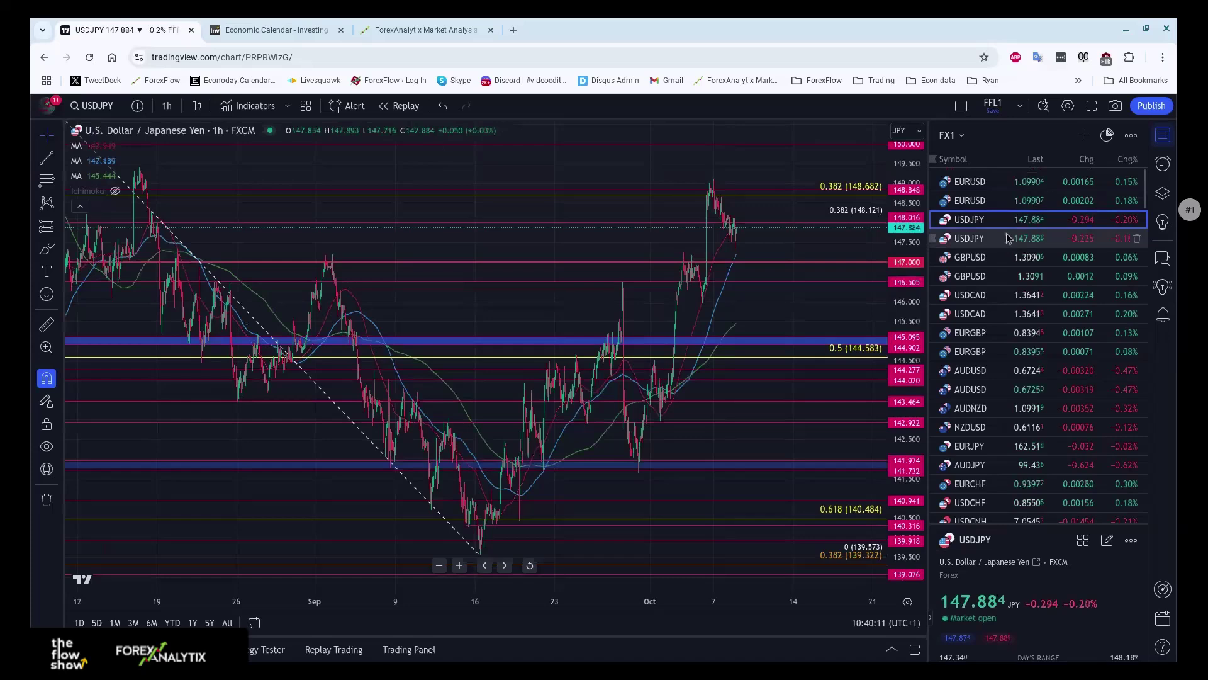
left_click(167, 105)
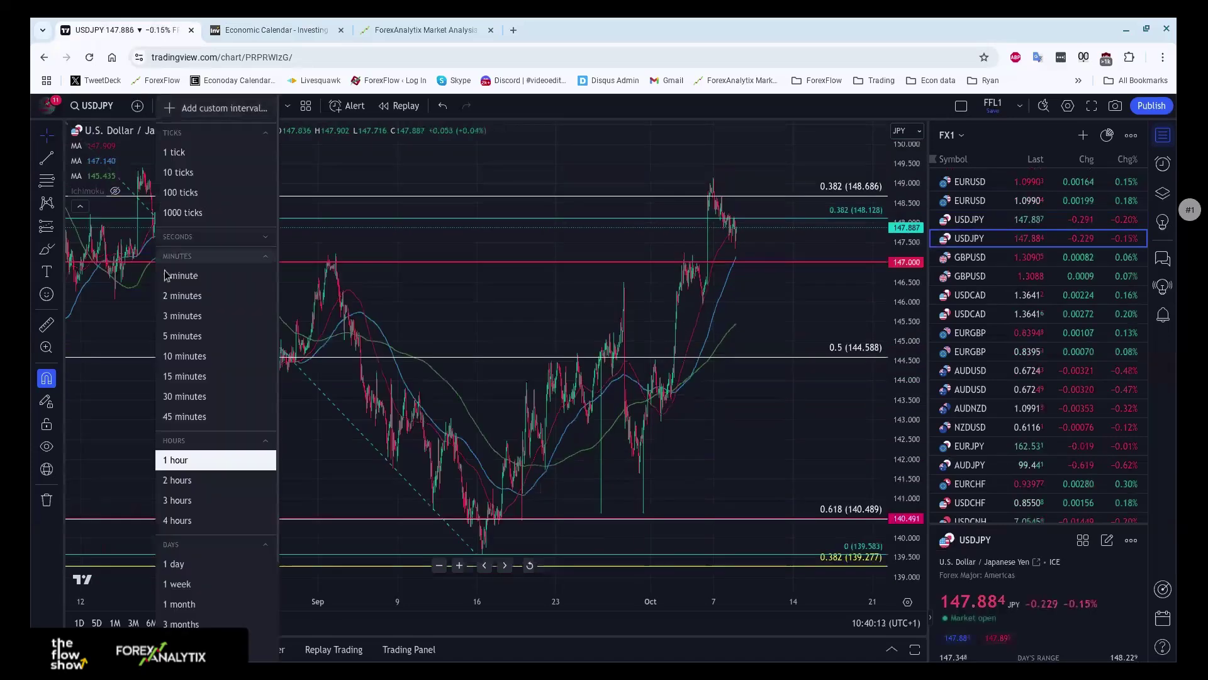
Step: Show USDJPY on daily candles, zoomed to late 2023–early 2025, and scroll the watchlist to the yields
left_click(173, 569)
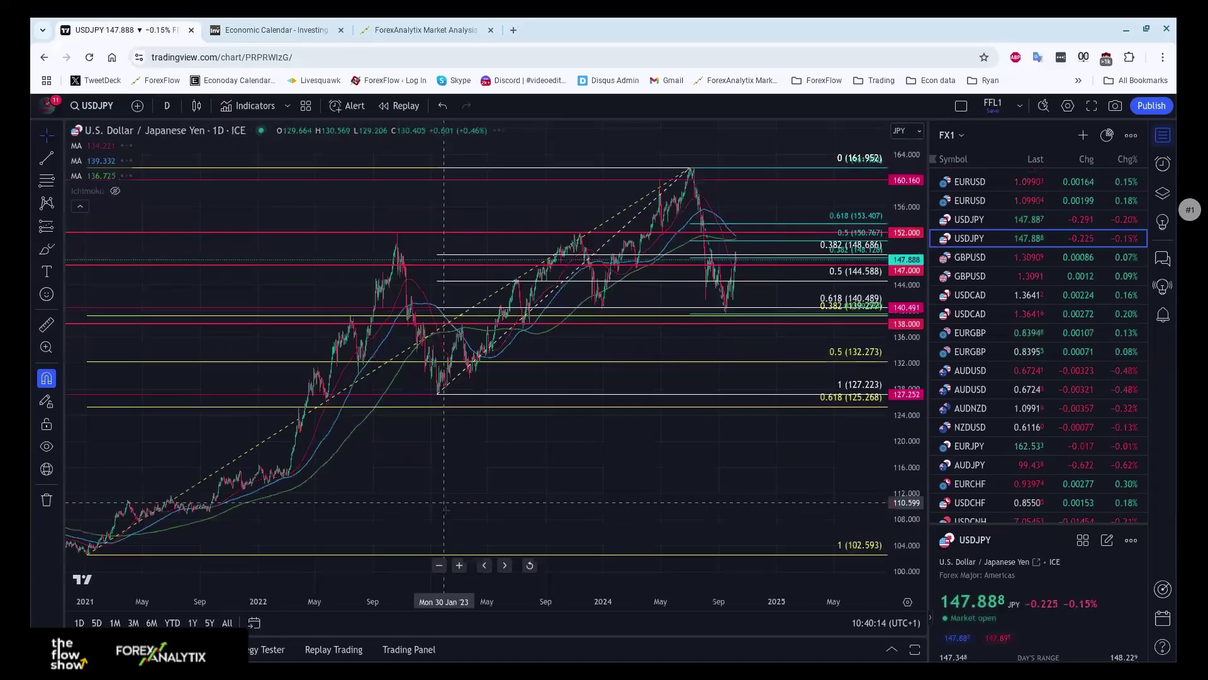
scroll(465, 538, "up", 3)
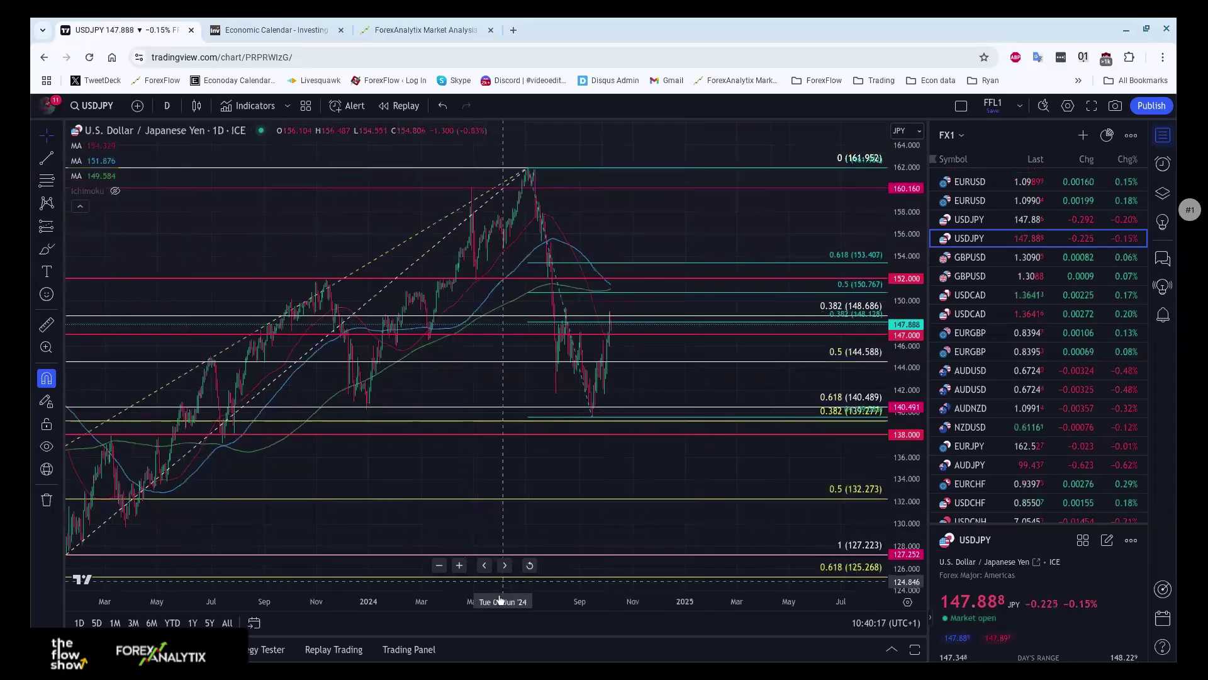
scroll(667, 473, "up", 4)
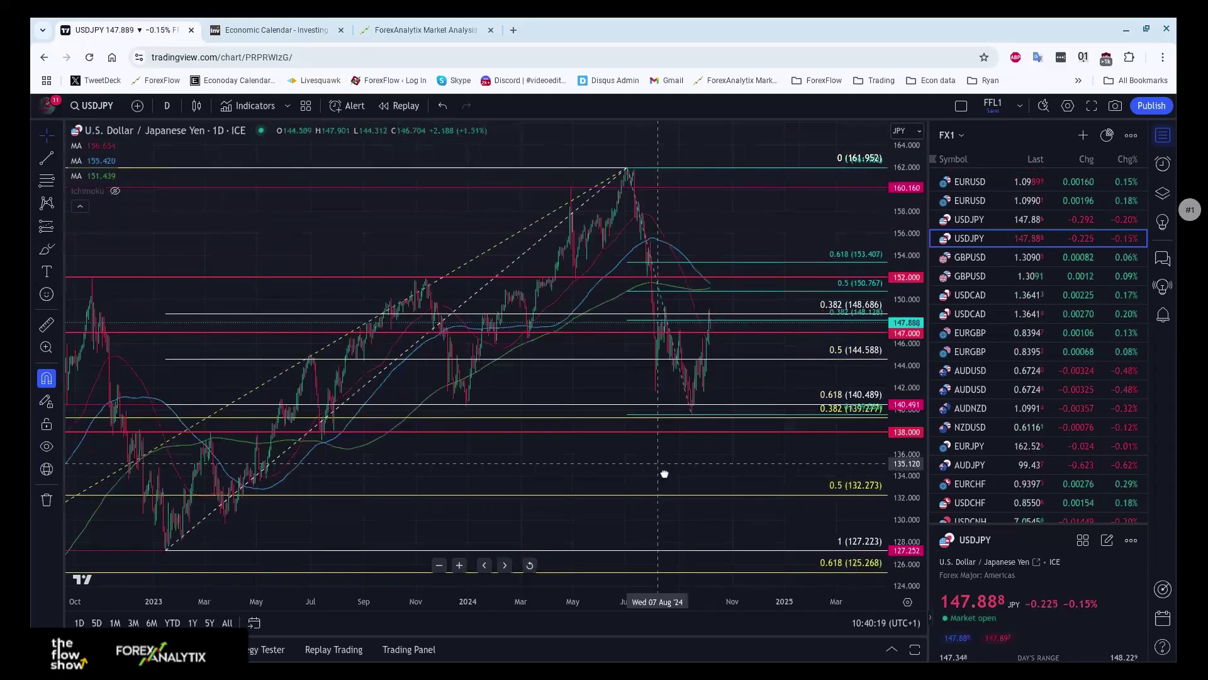
scroll(668, 468, "up", 1)
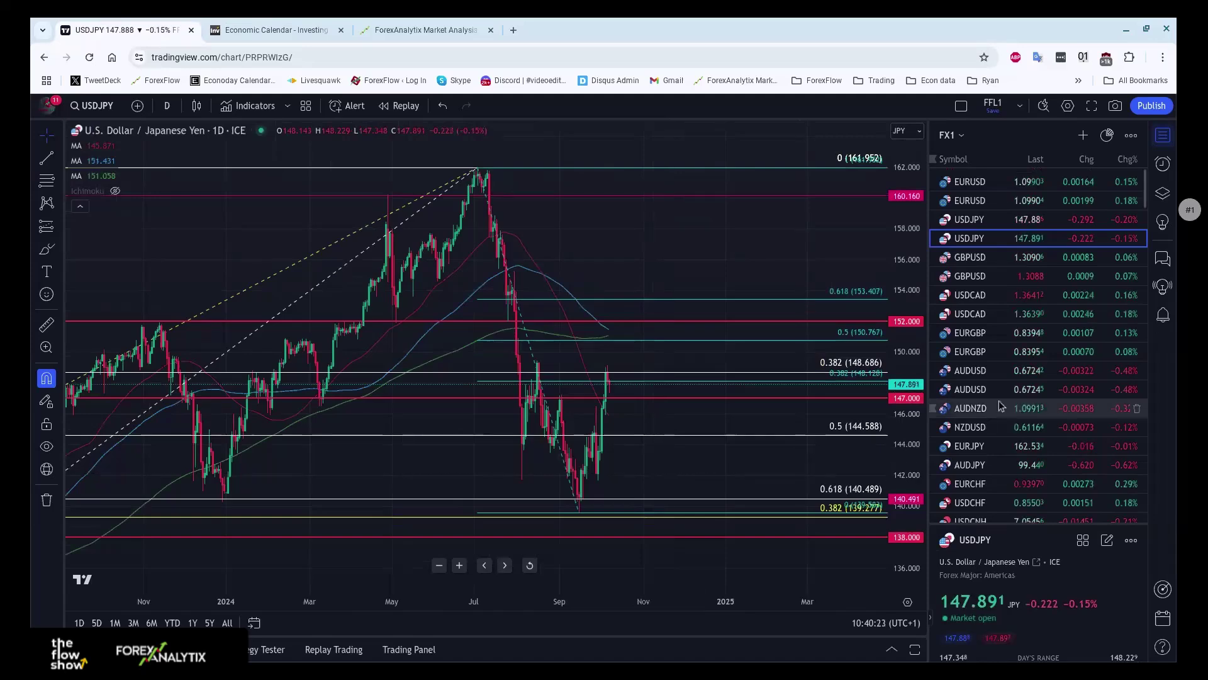
scroll(1013, 403, "down", 2)
scroll(1013, 403, "down", 12)
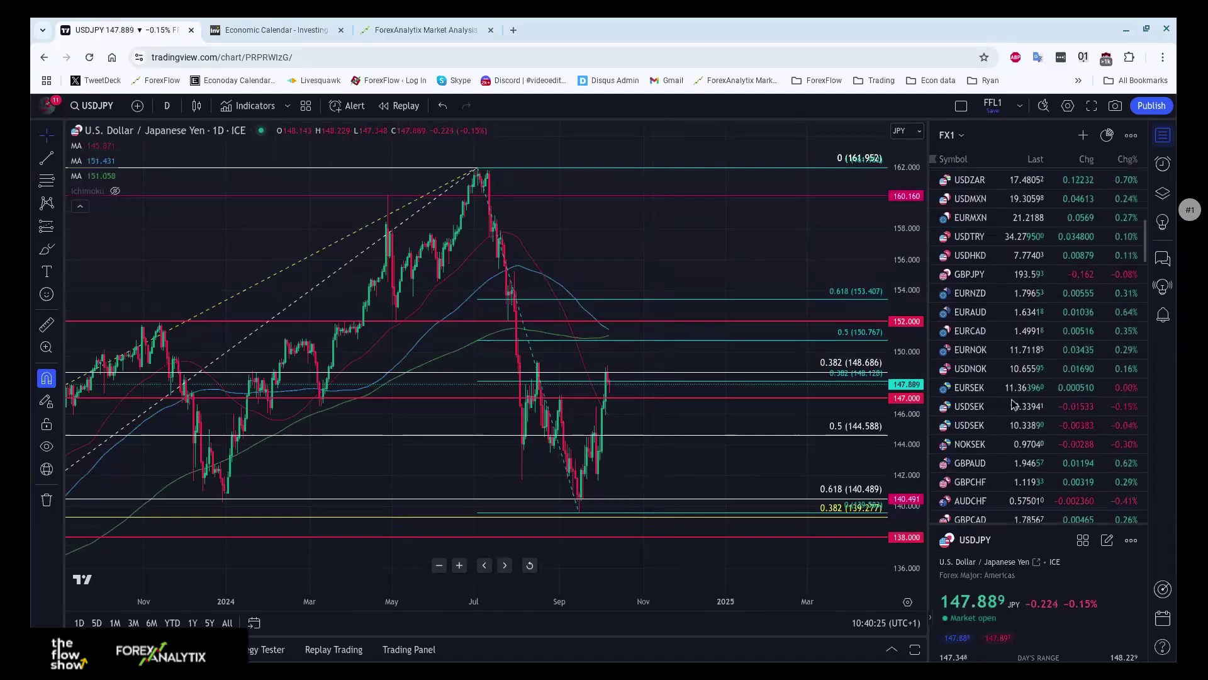
scroll(1015, 416, "down", 5)
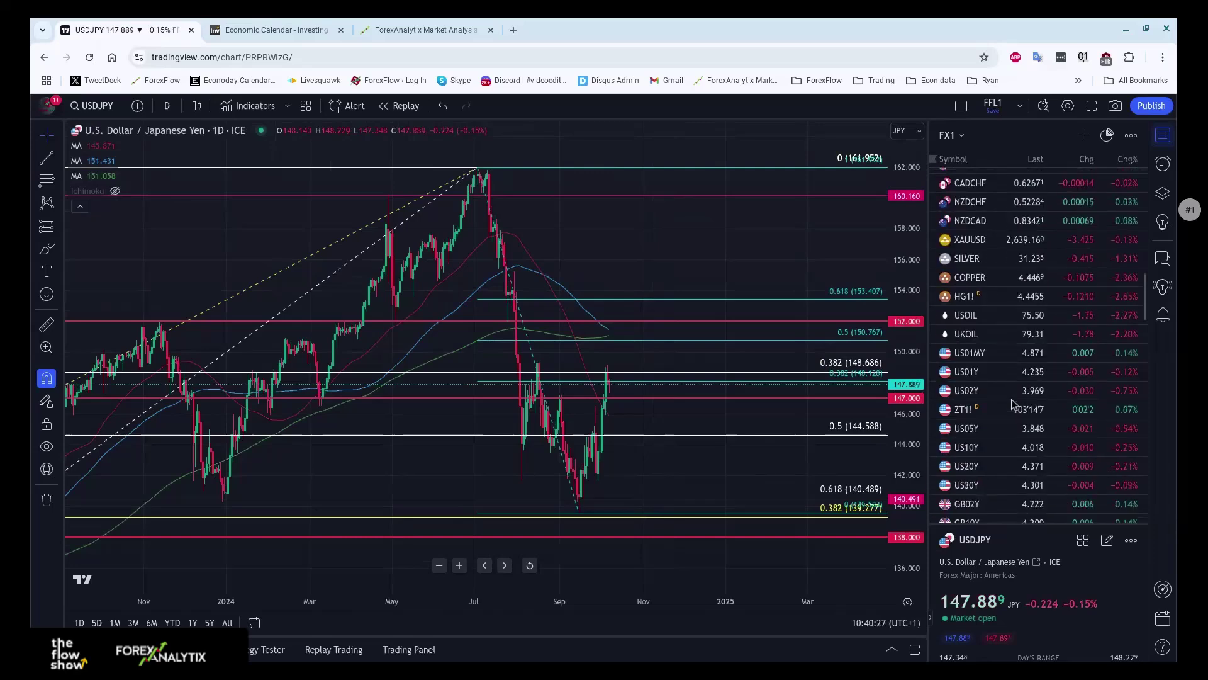
left_click(1018, 454)
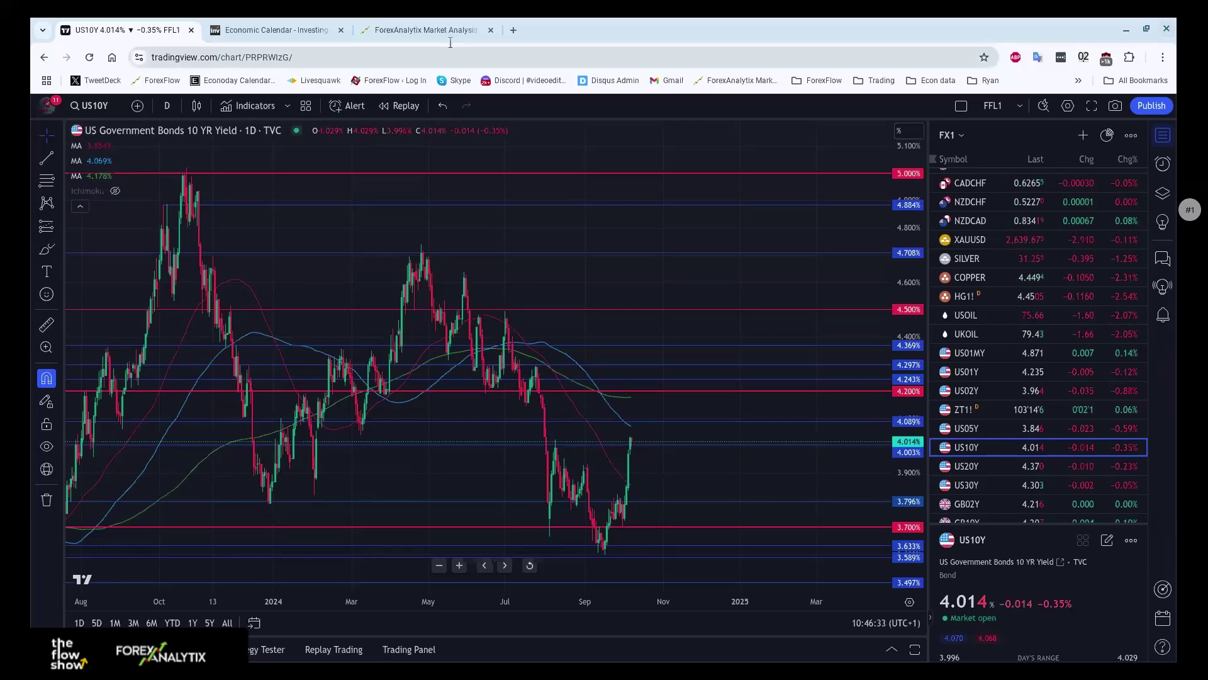
left_click(431, 25)
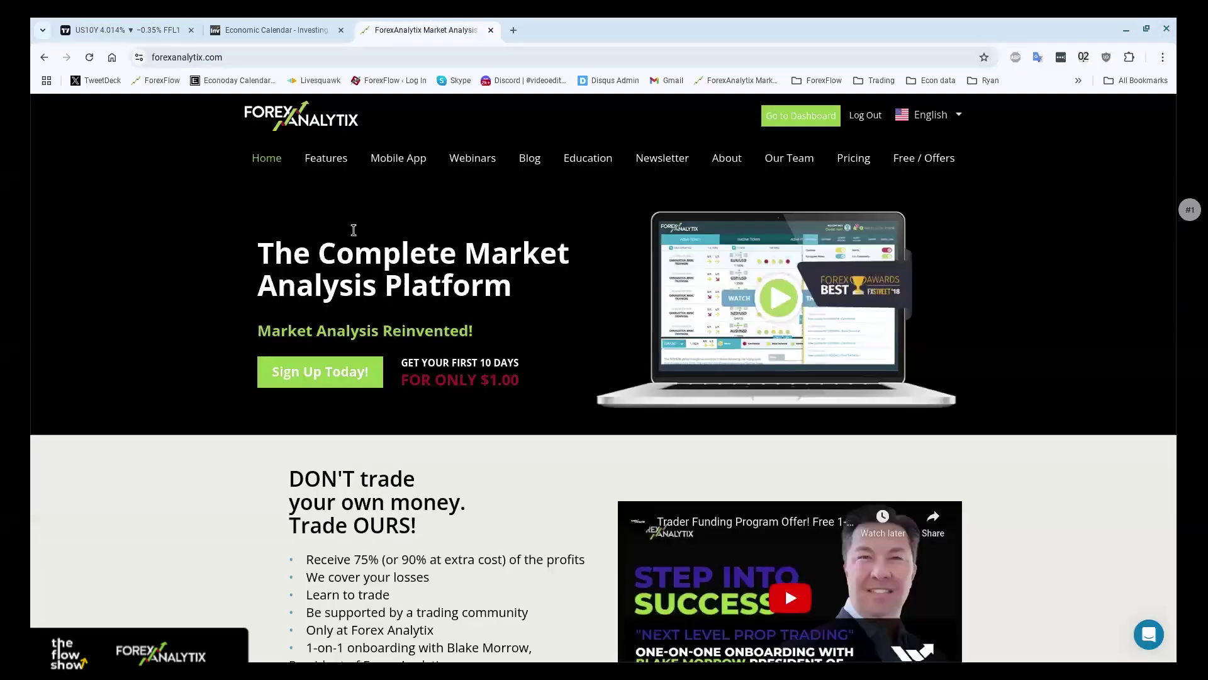
Step: Return to the Investing.com calendar and scroll to the Tuesday, October 8 releases
left_click(255, 29)
scroll(618, 310, "down", 1)
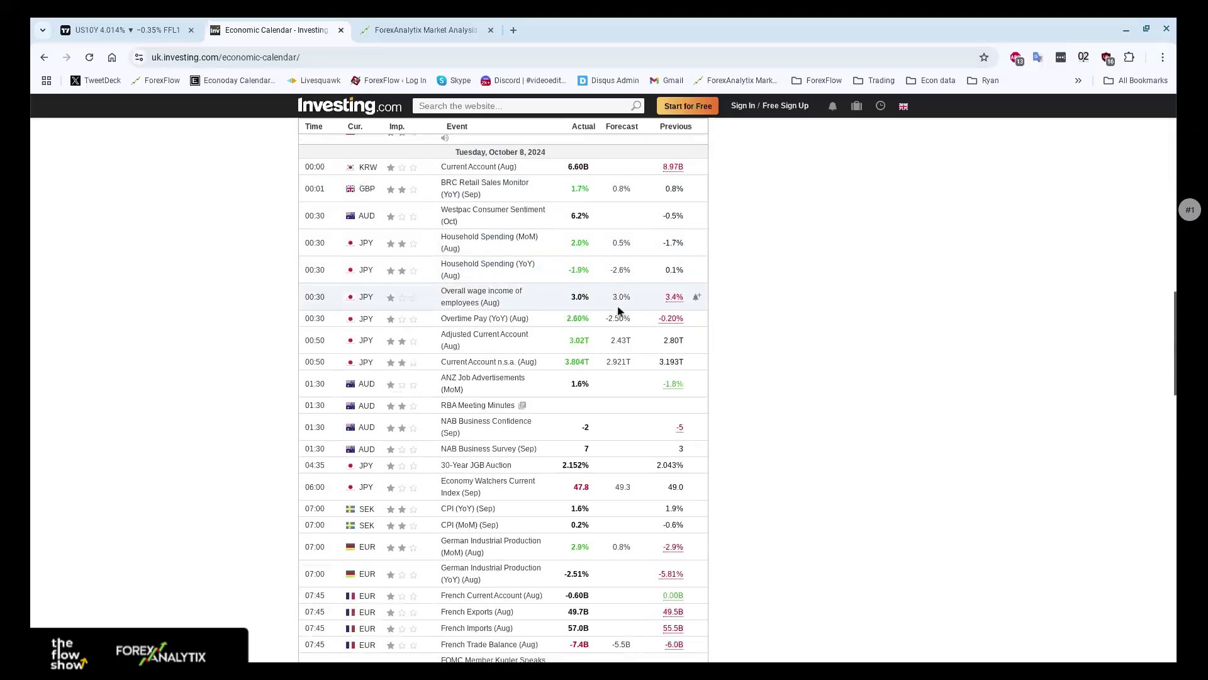
scroll(618, 310, "down", 3)
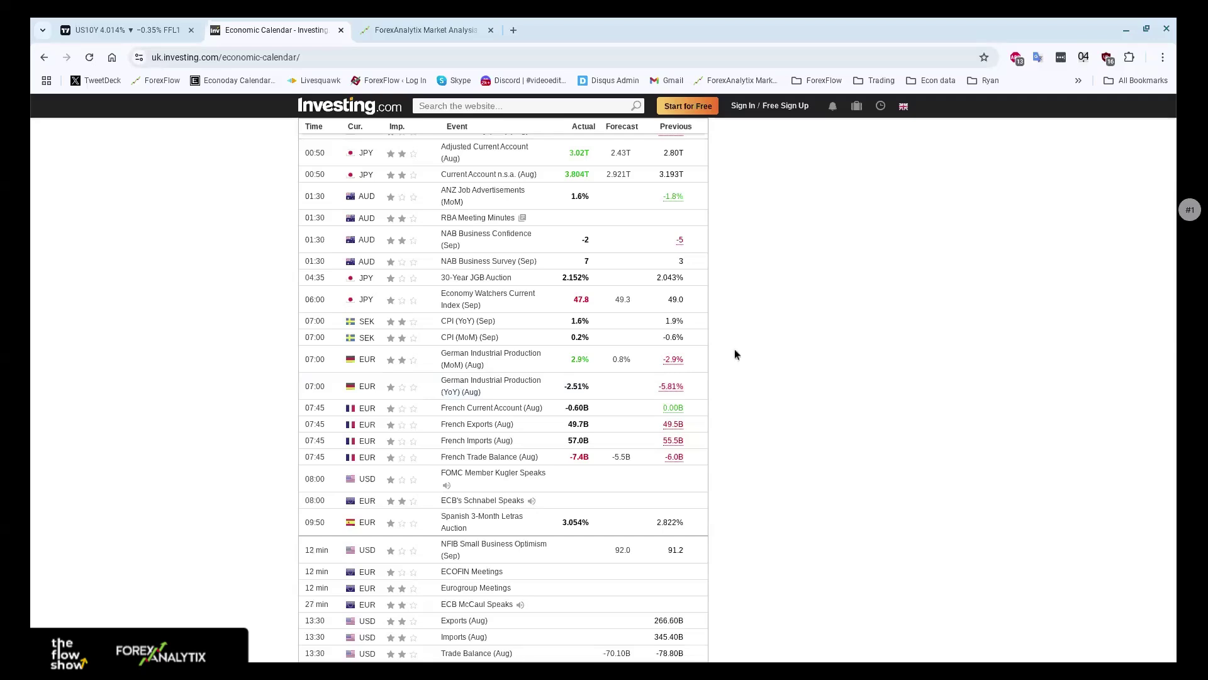
scroll(747, 334, "down", 1)
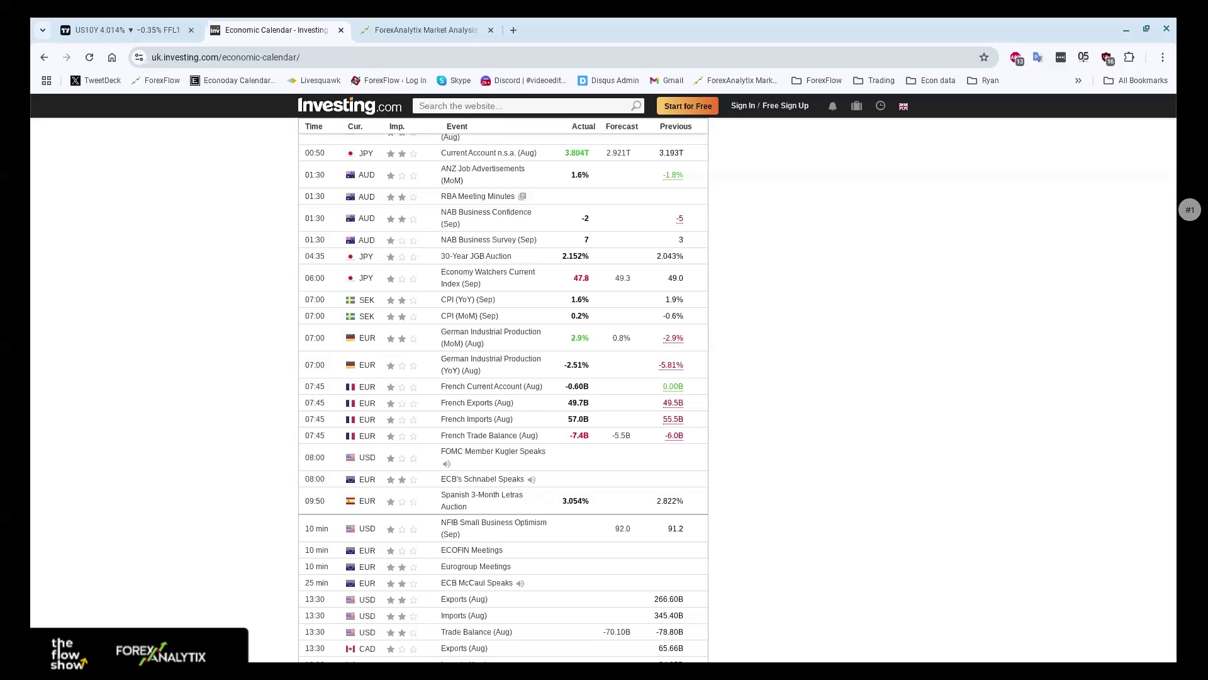
Step: Scroll the calendar to Tuesday's upcoming US and Canadian 13:30–21:30 events
scroll(744, 423, "up", 4)
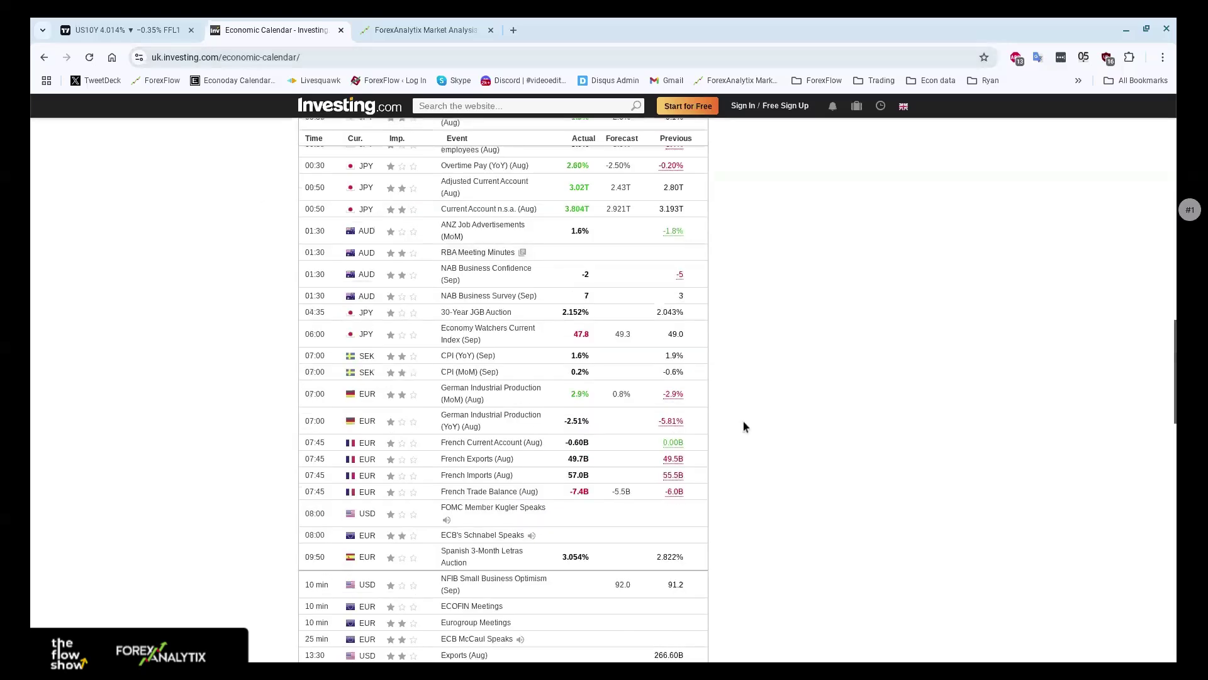
scroll(745, 425, "up", 3)
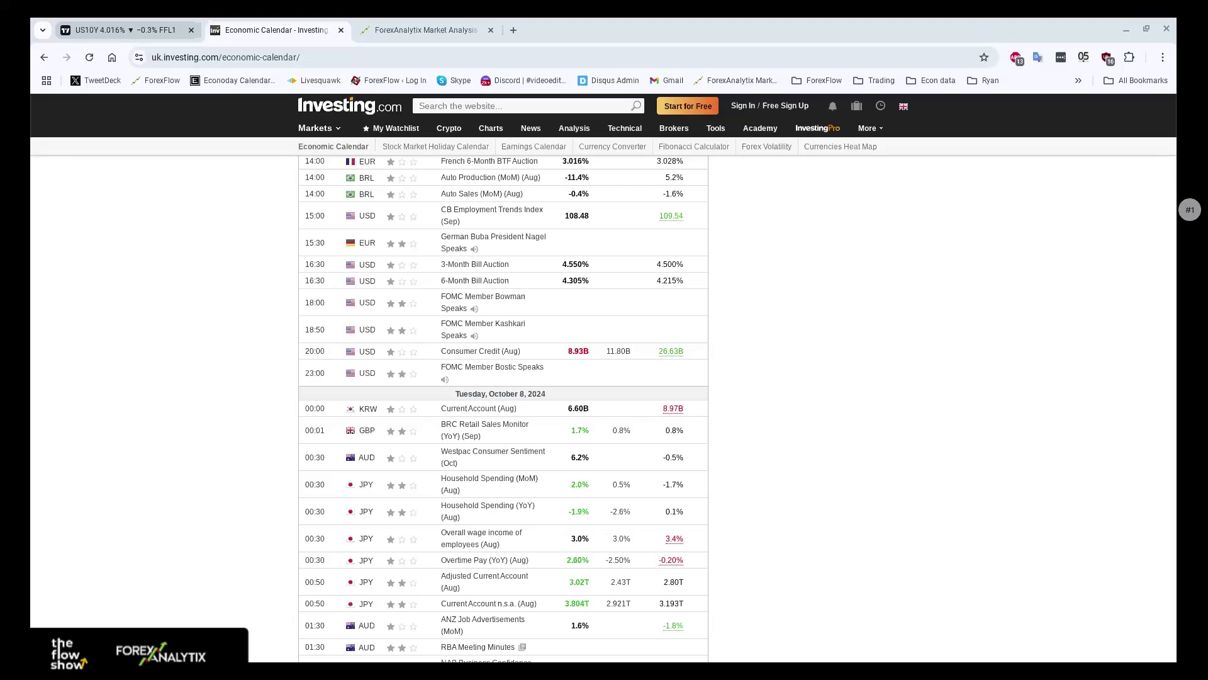
scroll(896, 387, "down", 4)
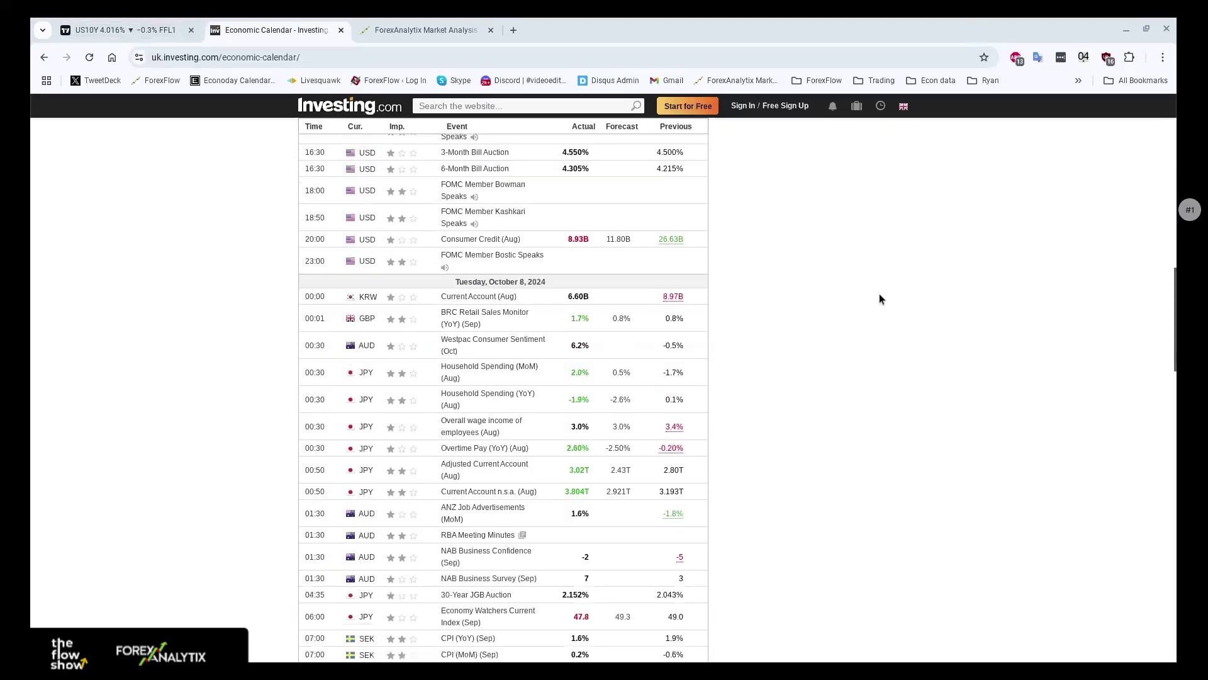
scroll(882, 292, "down", 7)
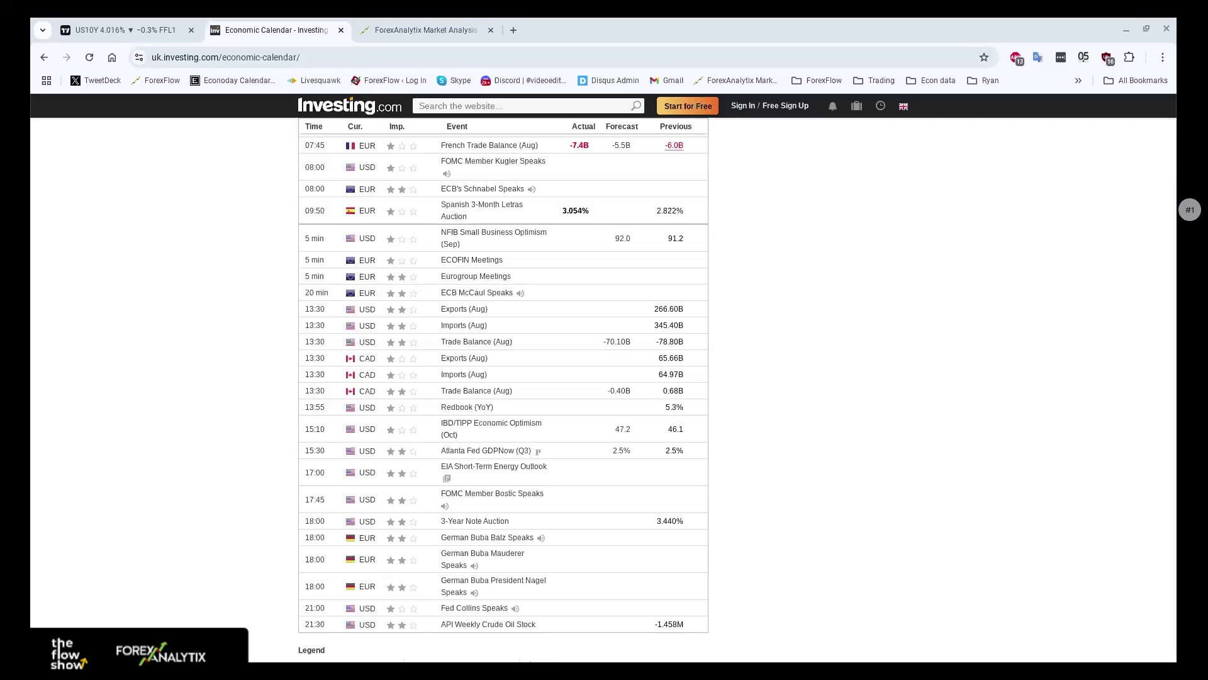
scroll(906, 328, "down", 1)
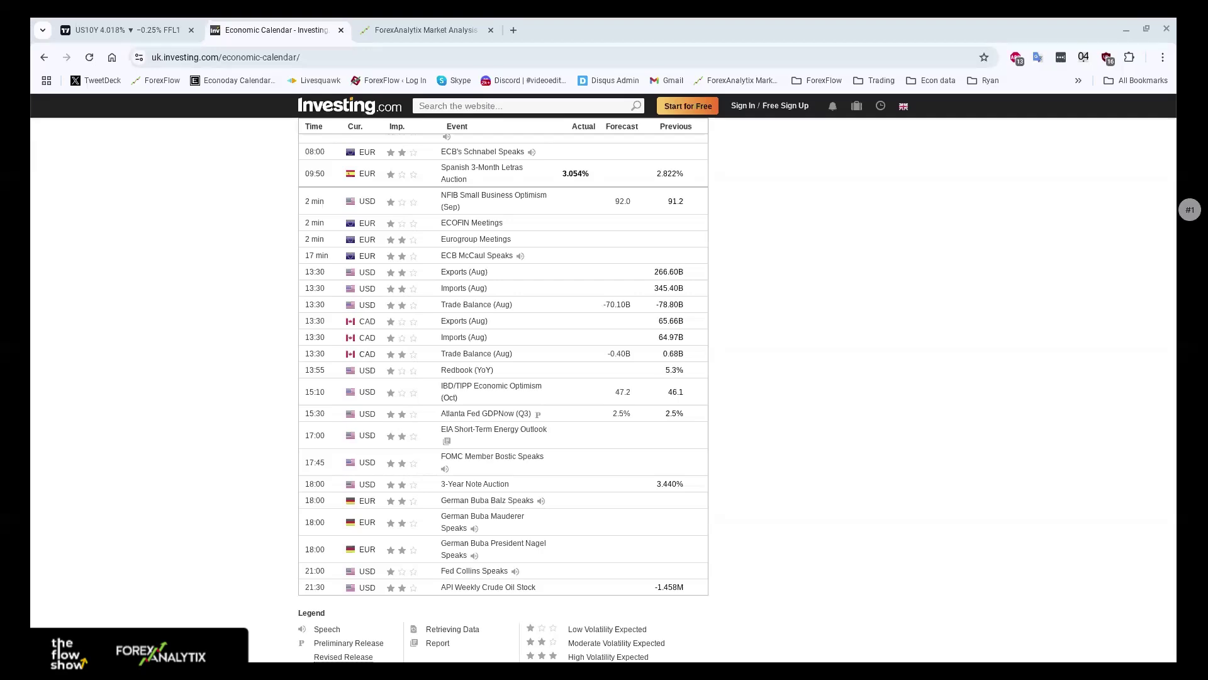
Step: Show the US 10-year yield on 15-minute candles, then switch the chart to COPPER
left_click(117, 24)
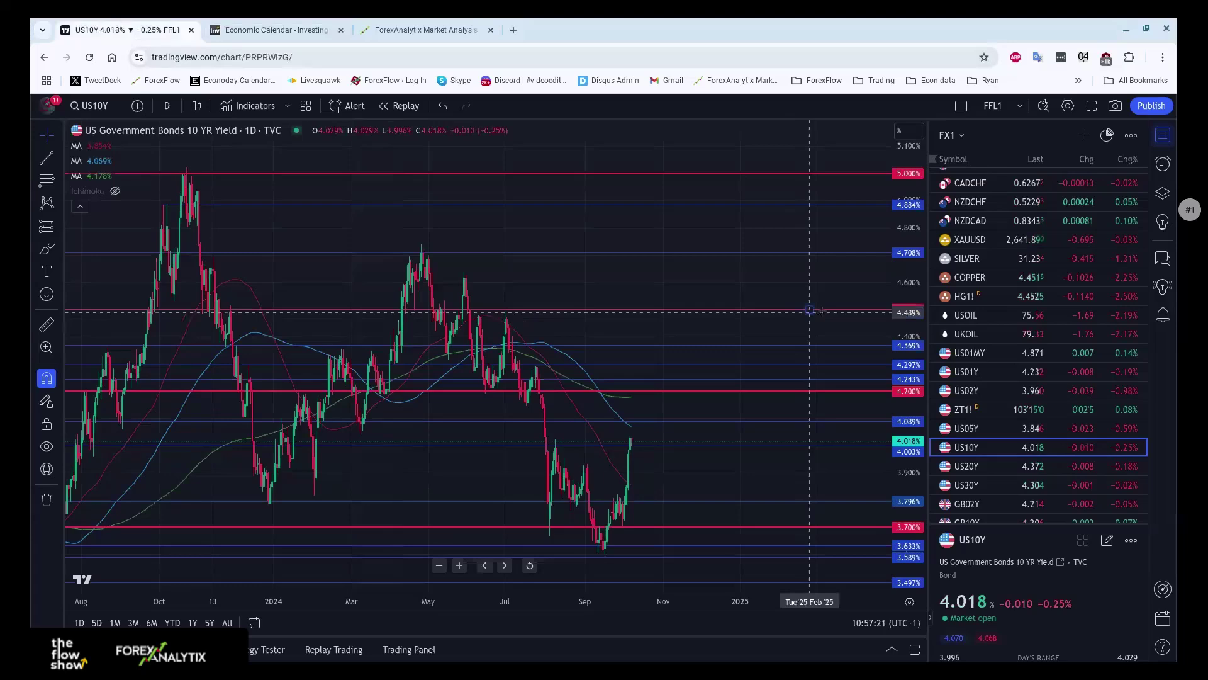
left_click(166, 106)
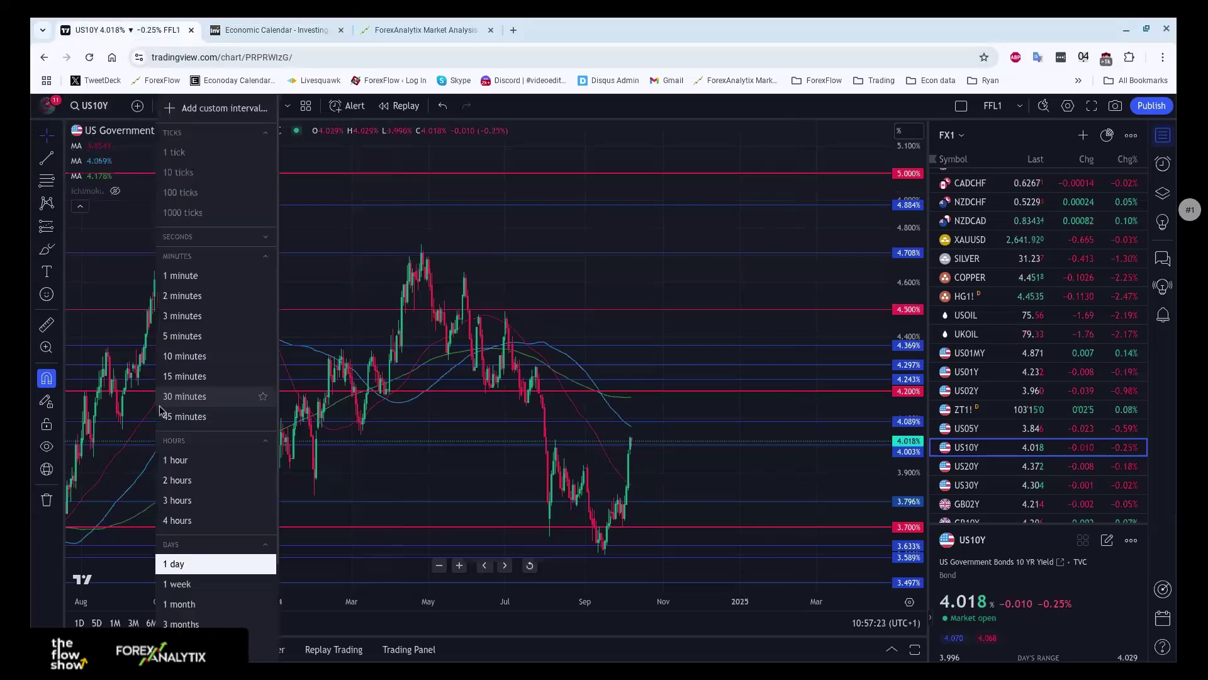
left_click(164, 377)
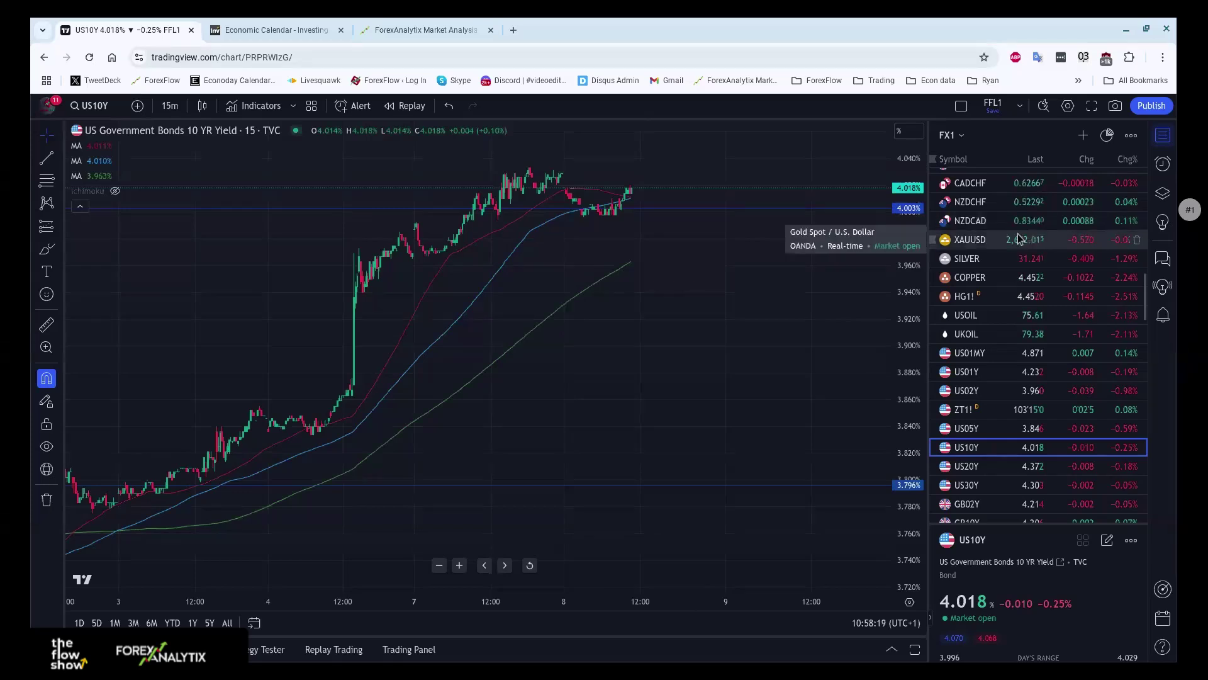
left_click(1002, 276)
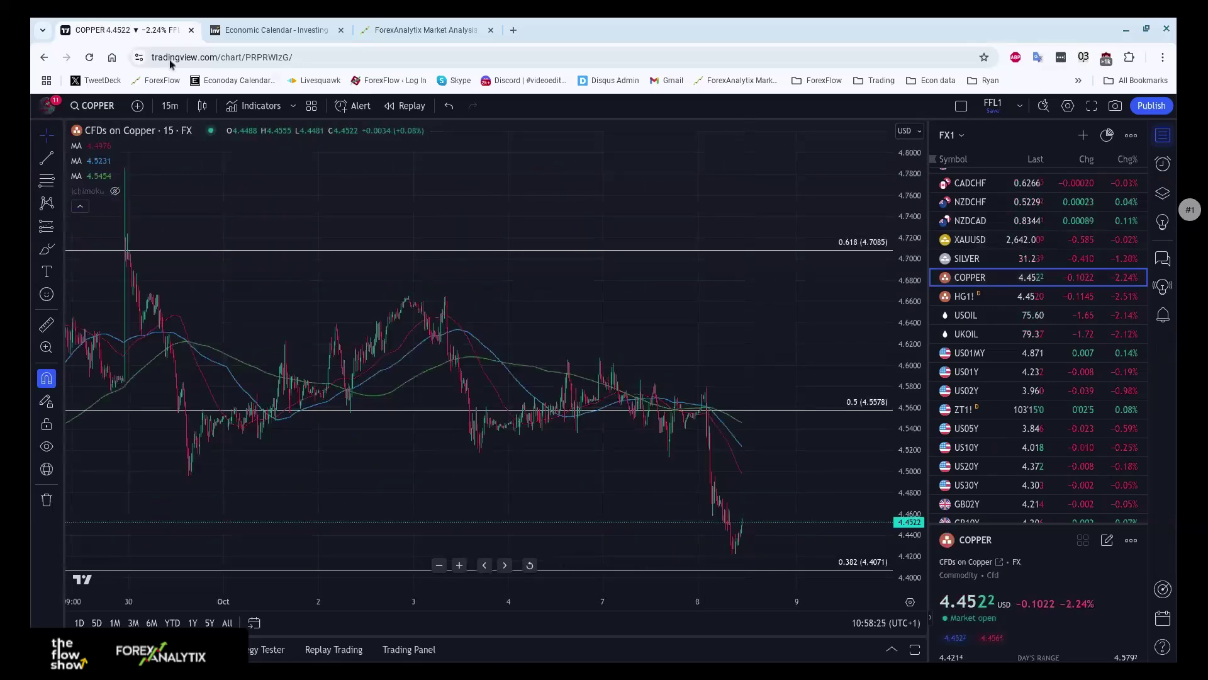
Step: Switch the Copper CFD chart from 15-minute to 1-hour candles and scroll the watchlist
left_click(166, 105)
left_click(165, 460)
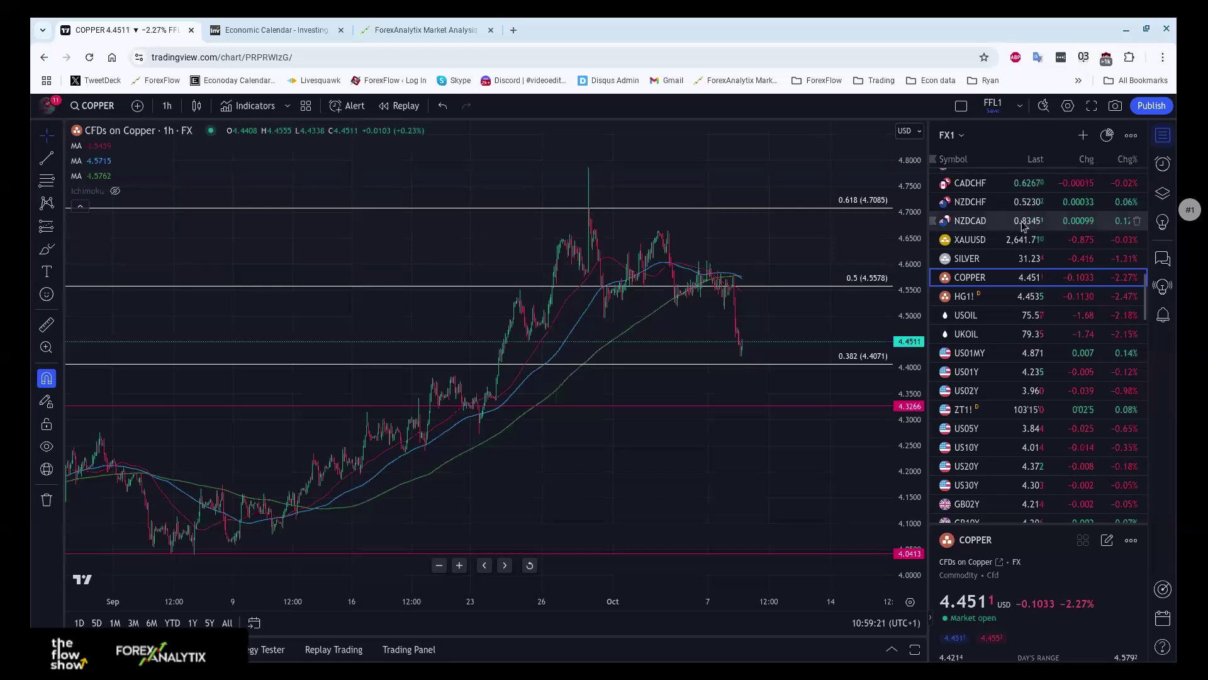
scroll(1023, 225, "up", 3)
scroll(1022, 225, "up", 4)
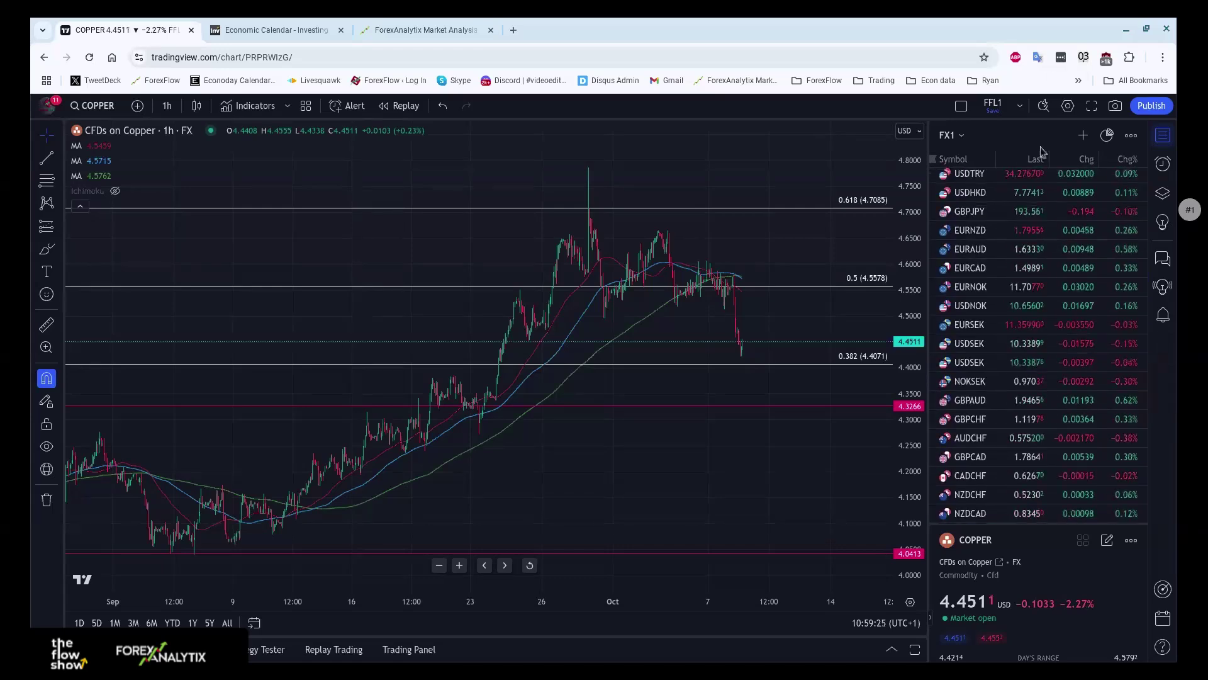
scroll(1032, 181, "up", 1)
scroll(1032, 181, "up", 8)
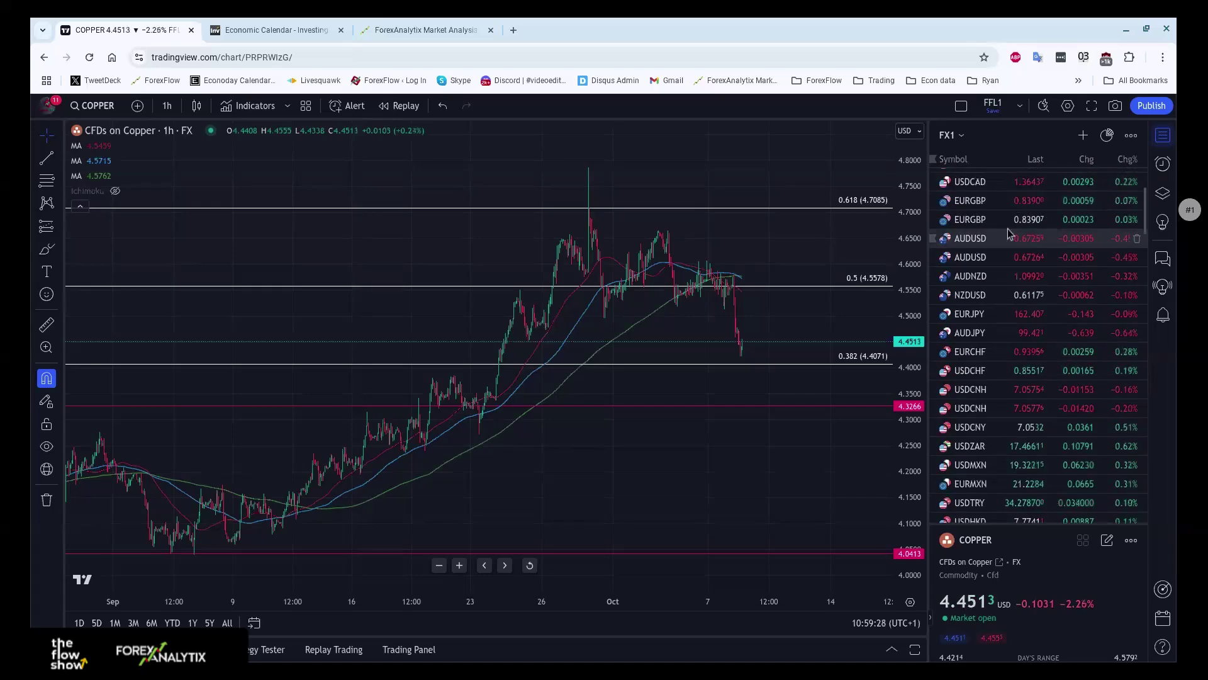
Step: Load AUDUSD from the FX1 watchlist in place of Copper, showing 1-hour candles near 0.67259
left_click(1008, 237)
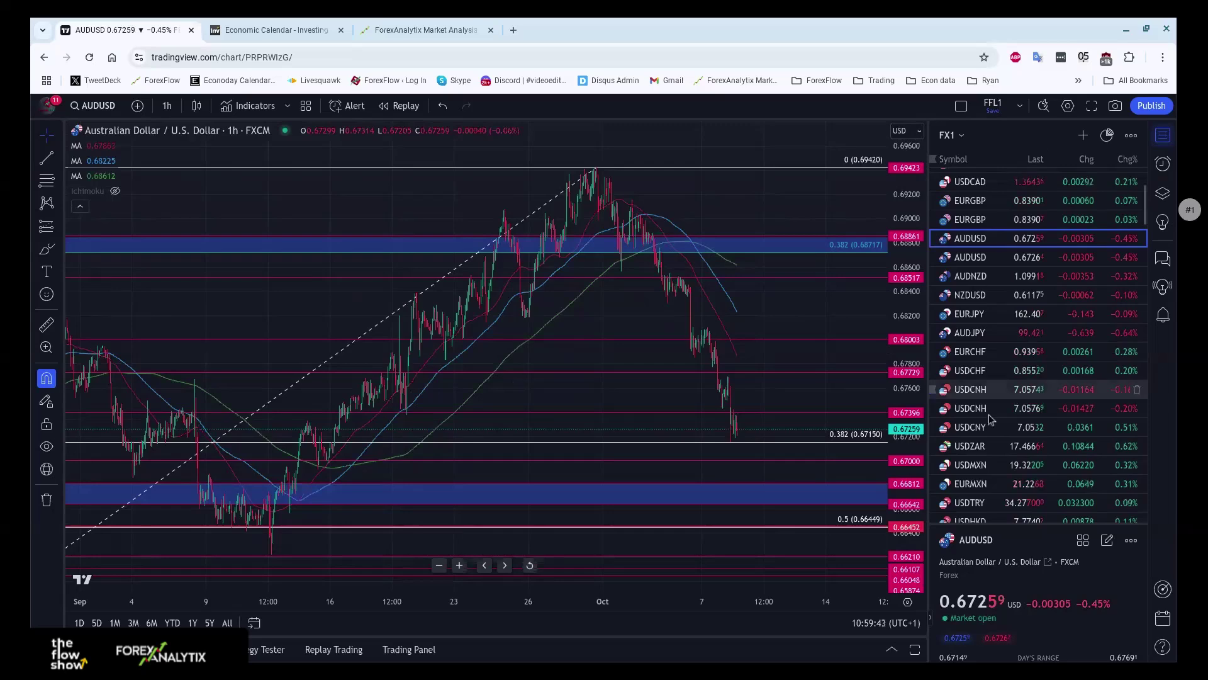
scroll(1029, 422, "down", 3)
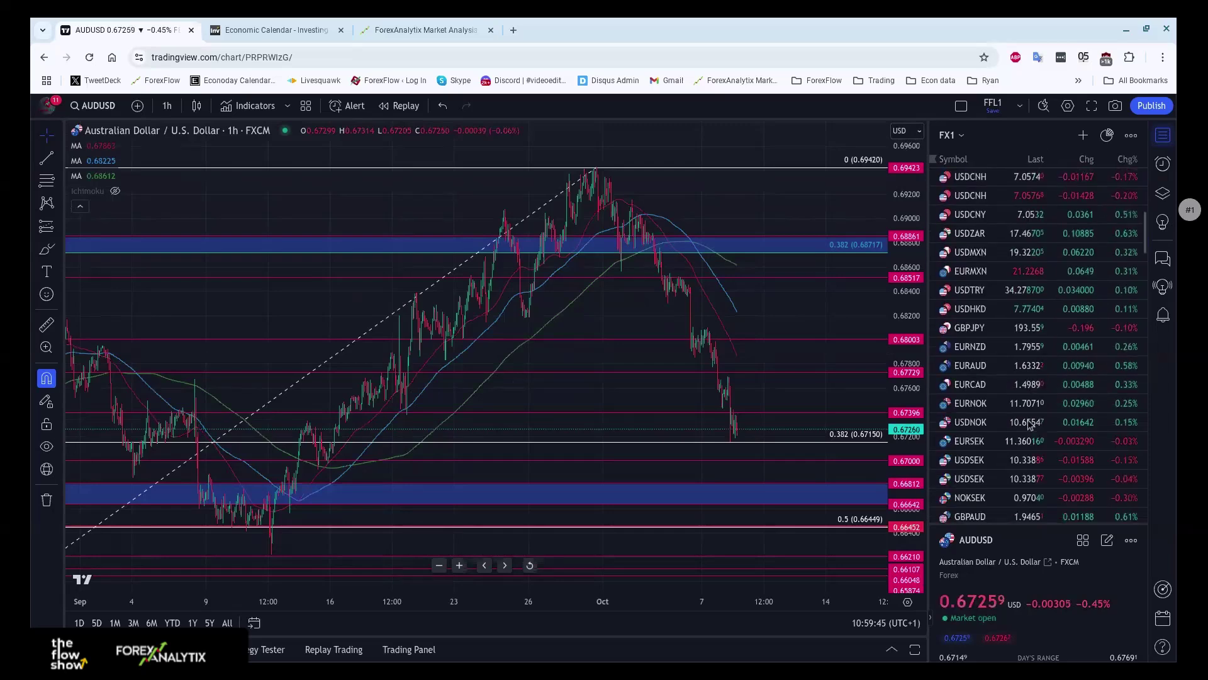
scroll(1030, 422, "down", 7)
Step: Load the SILVER CFD from the FX1 watchlist, showing 1-hour candles at 31.226
scroll(1027, 430, "down", 2)
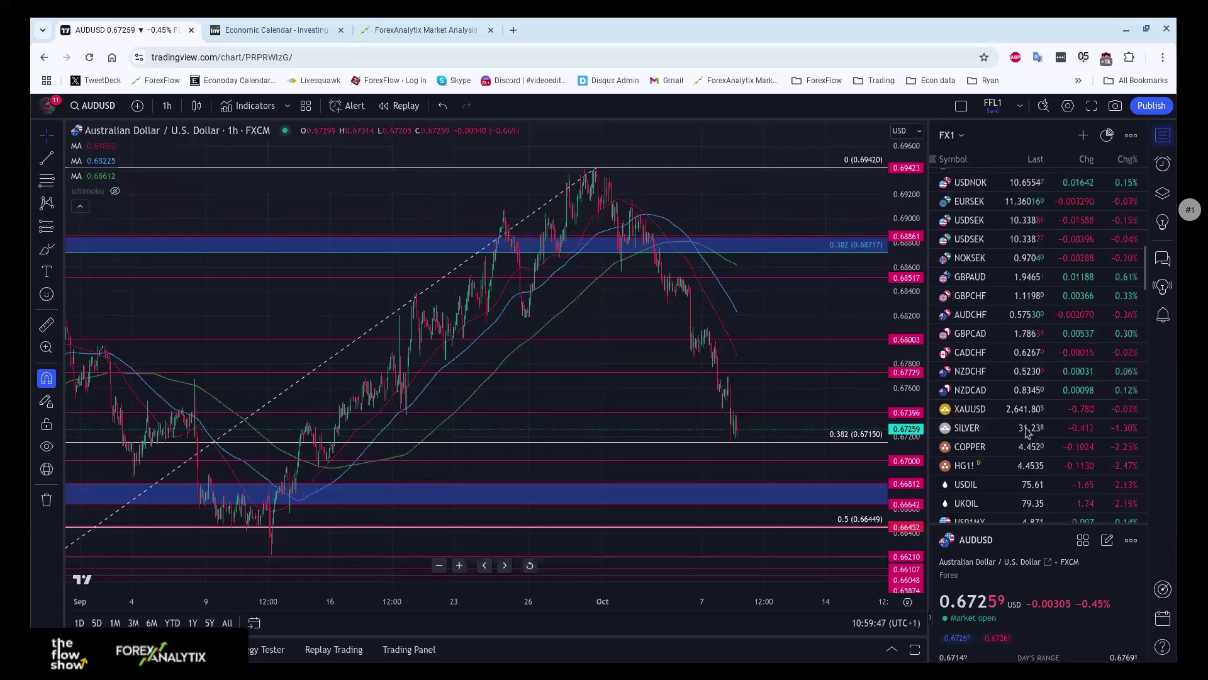
left_click(991, 407)
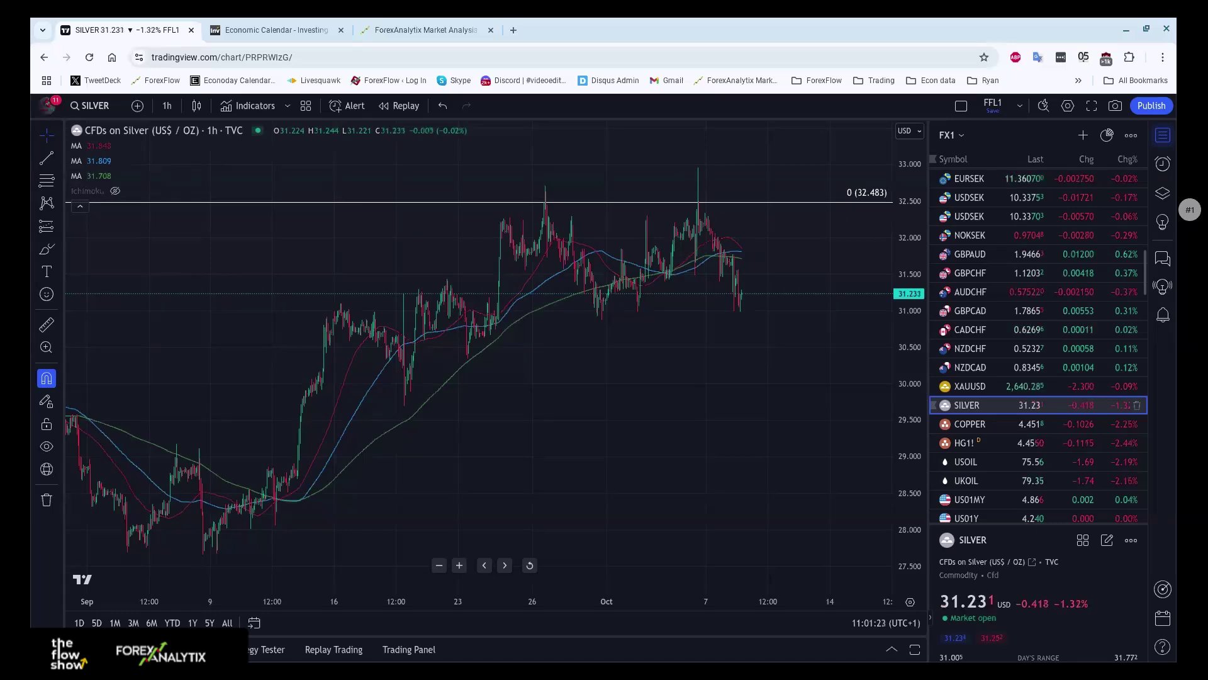
scroll(1001, 416, "down", 3)
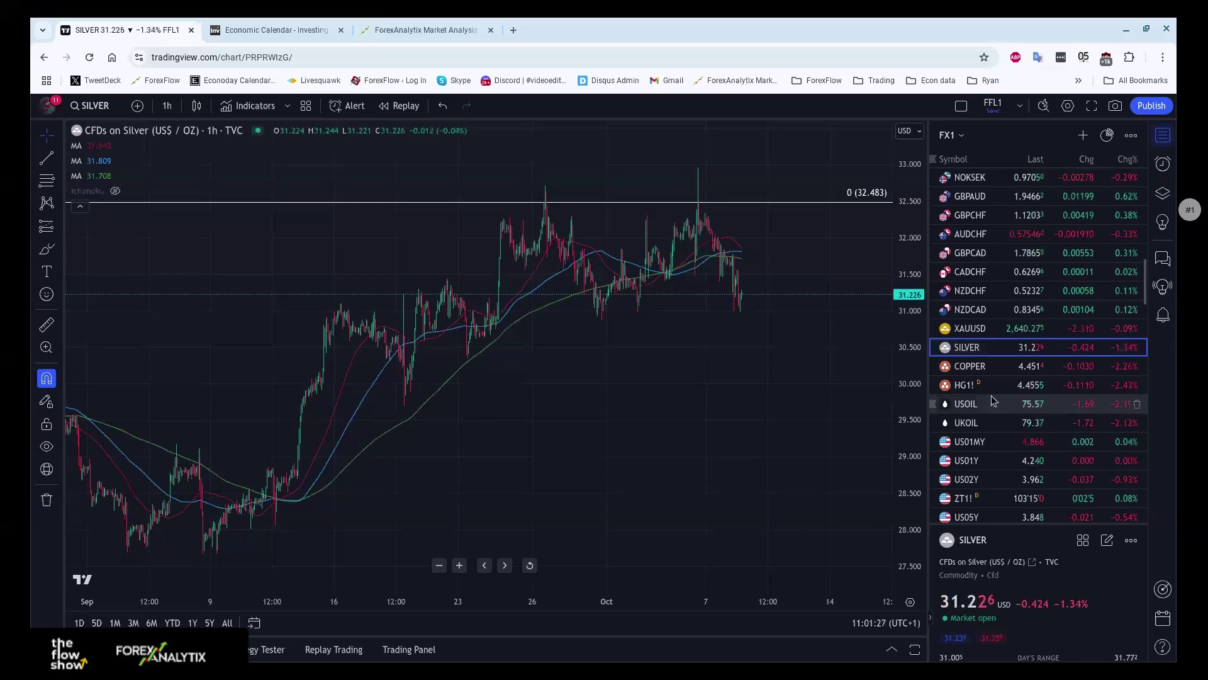
left_click(986, 370)
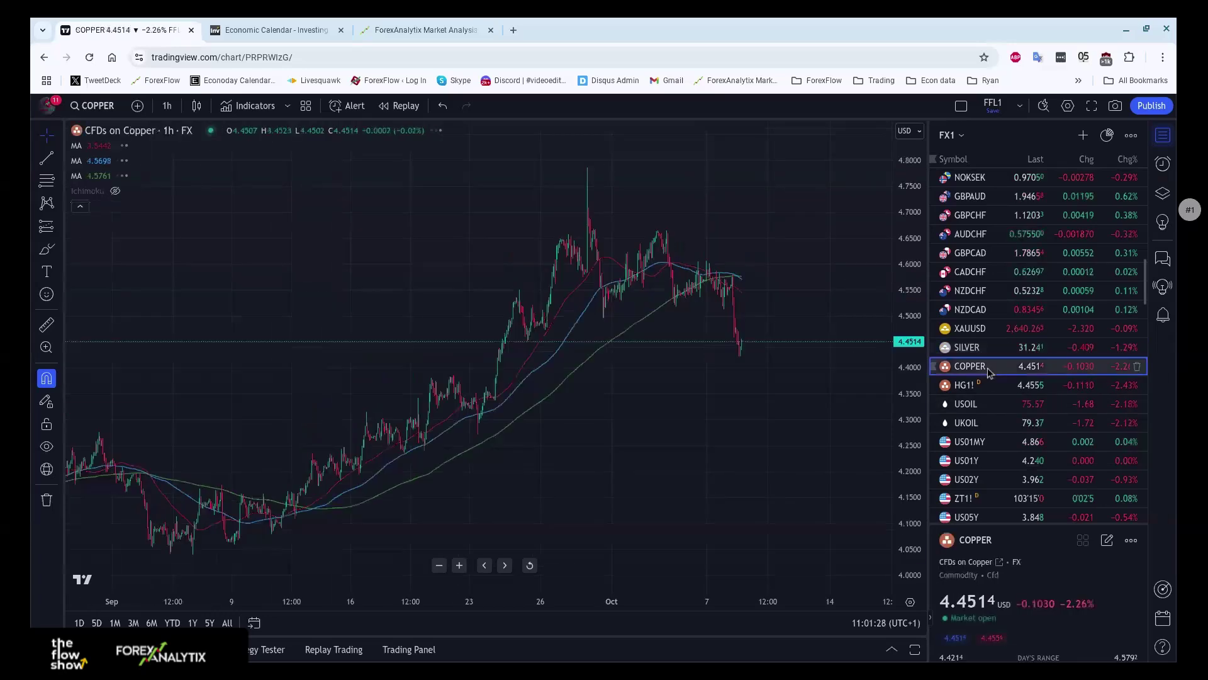
scroll(724, 445, "down", 3)
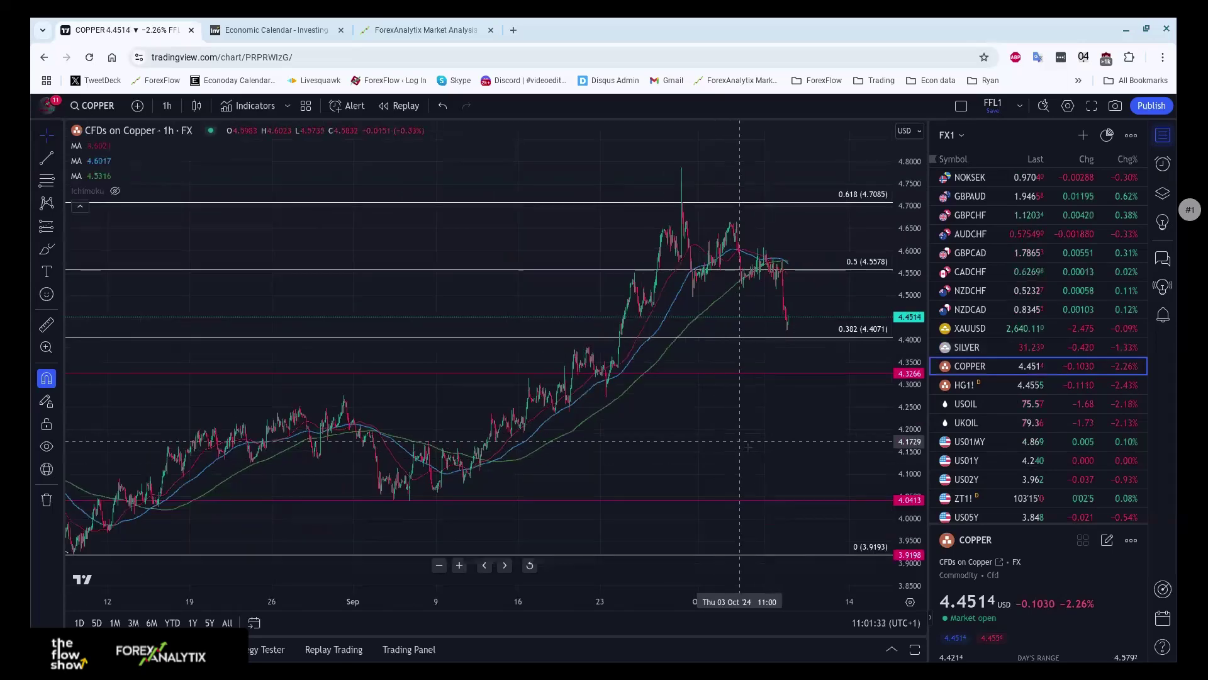
scroll(746, 446, "down", 2)
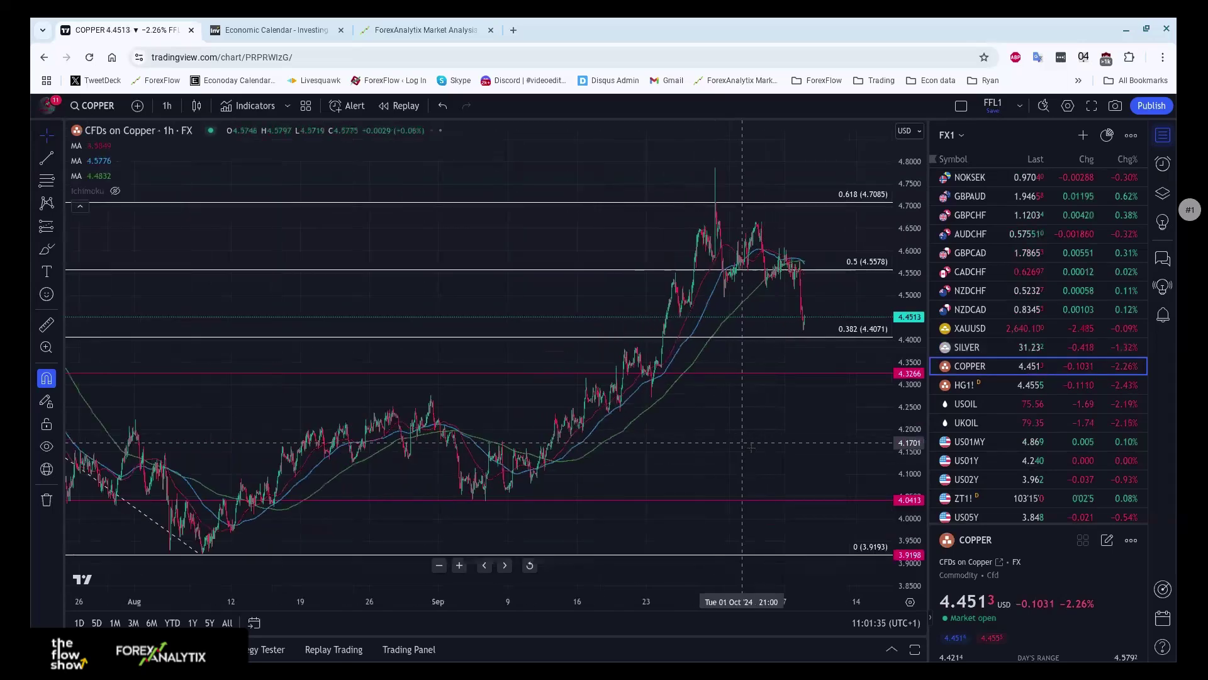
scroll(1006, 235, "up", 5)
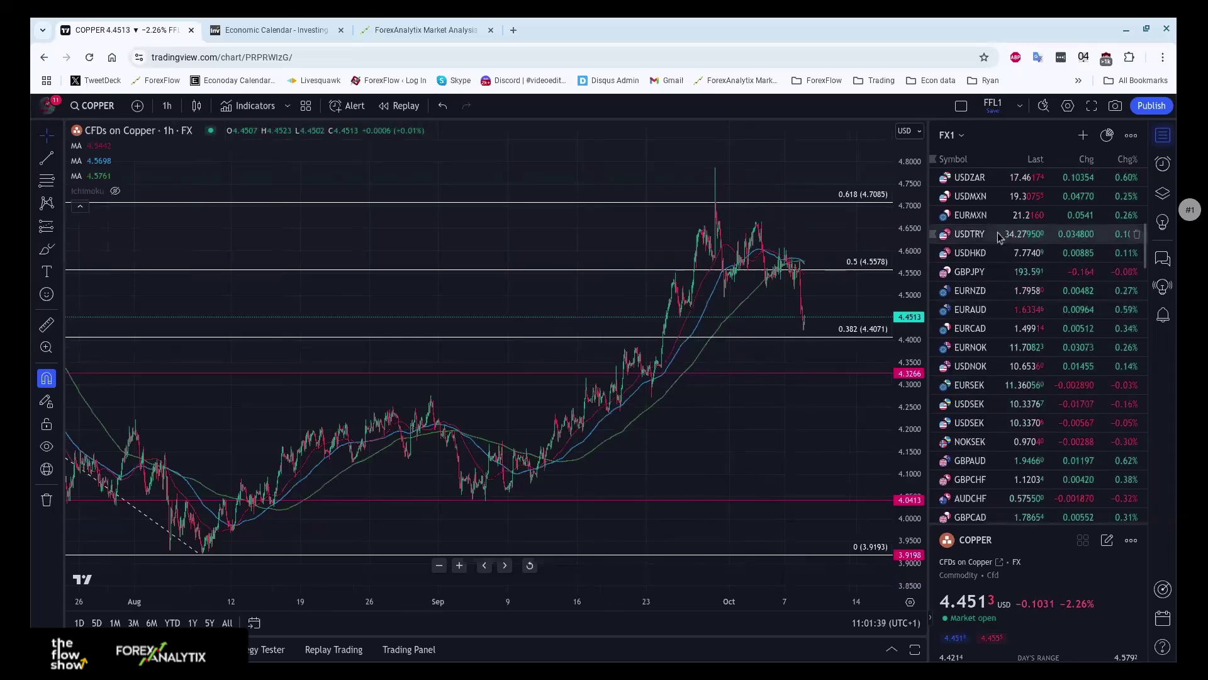
scroll(1010, 258, "up", 2)
scroll(1010, 259, "up", 3)
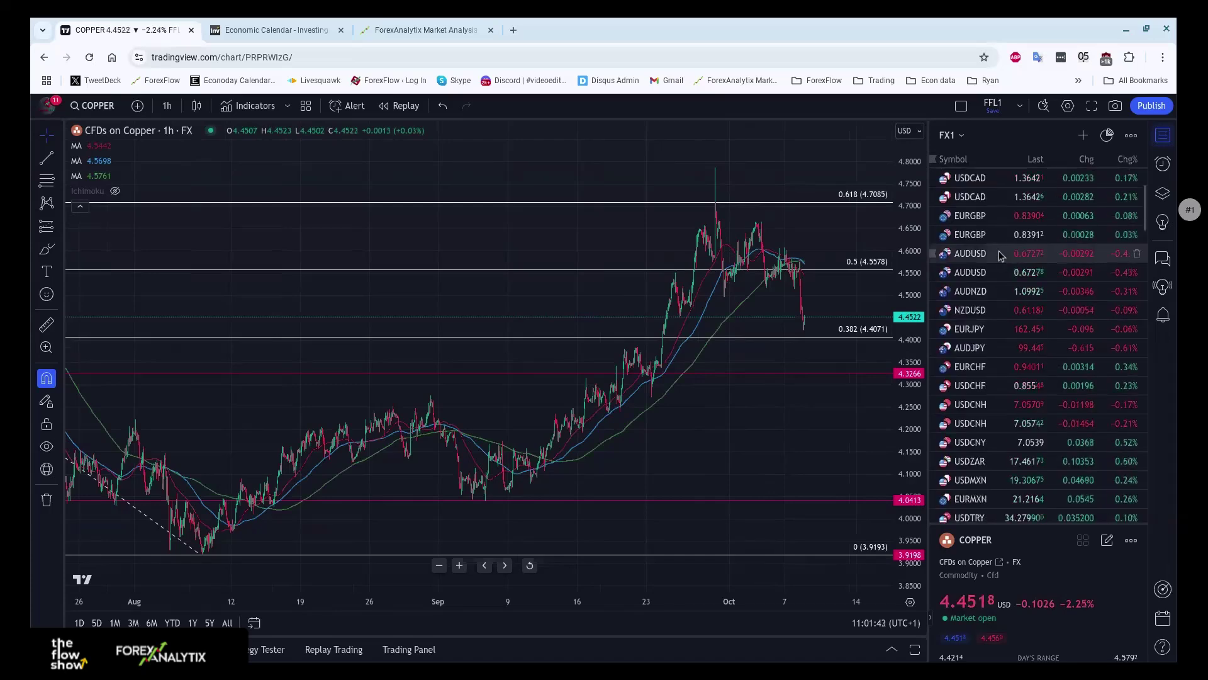
Step: Compare AUDUSD from the OANDA and FXCM feeds, settling on the FXCM chart with its drawn levels
left_click(1000, 254)
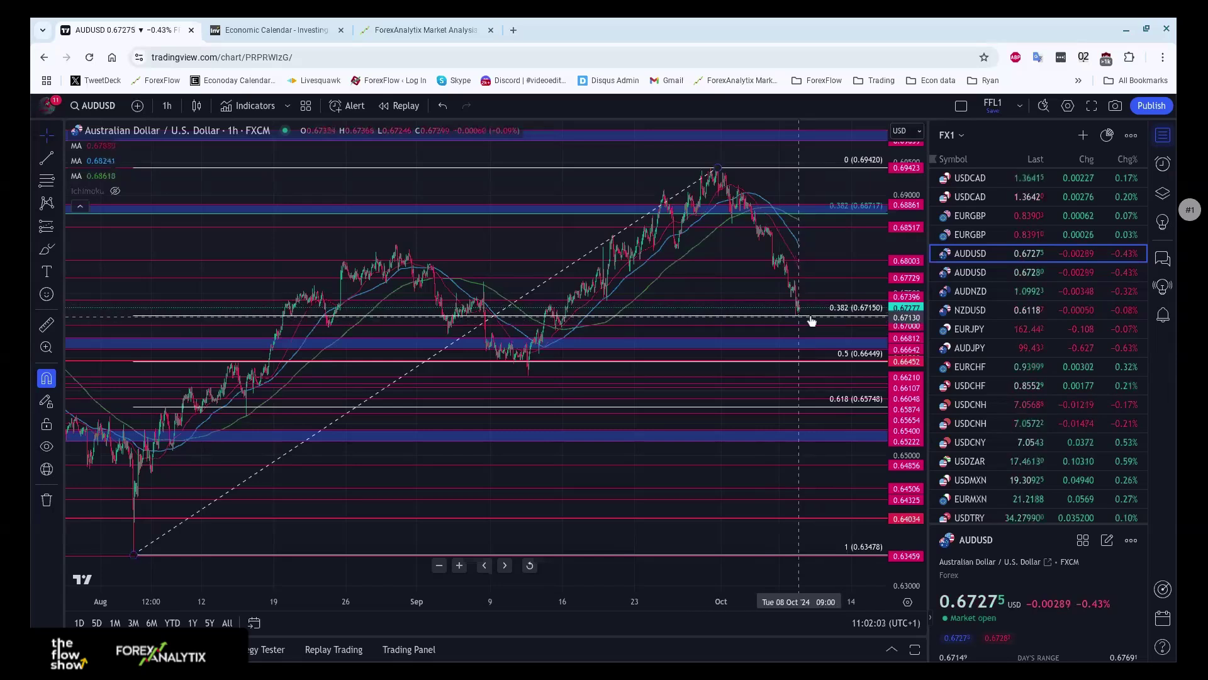
left_click(996, 269)
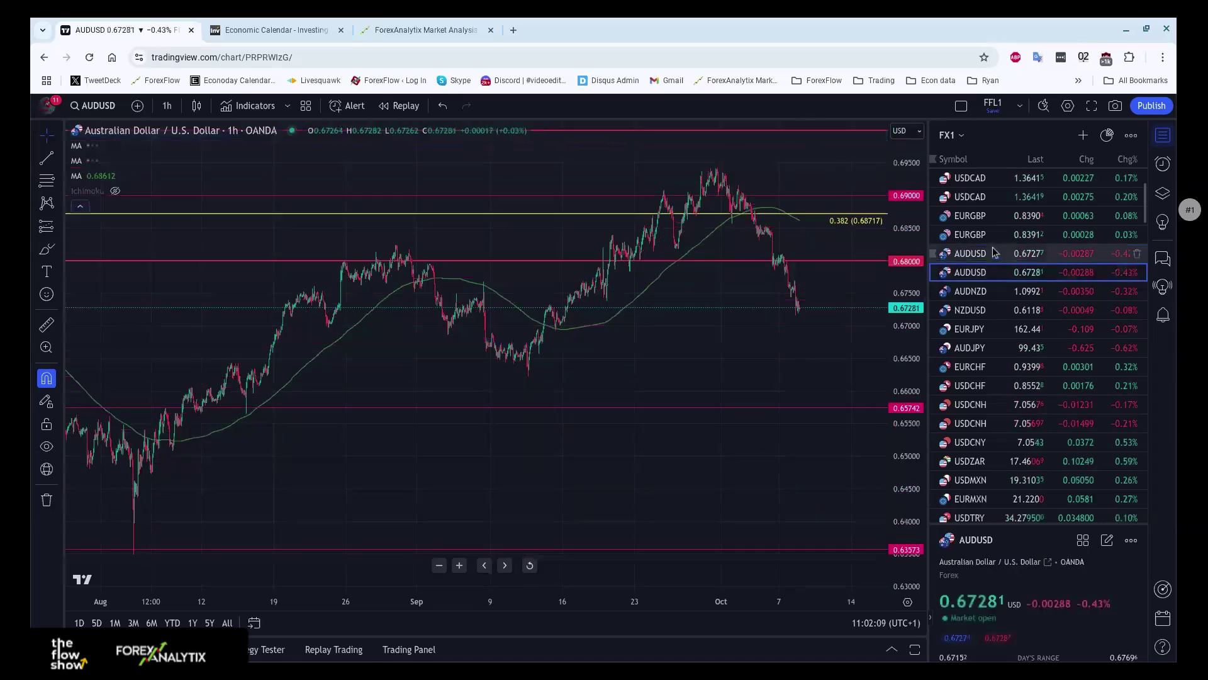
left_click(993, 251)
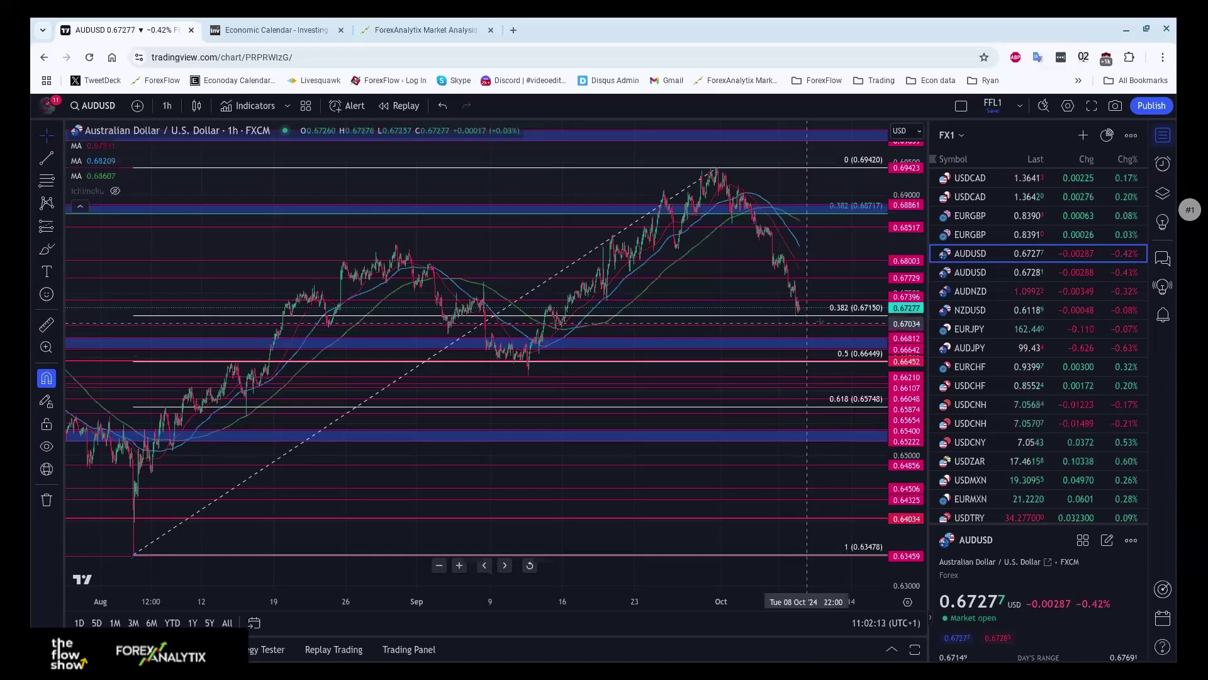
left_click(162, 105)
Step: Switch AUDUSD to 1-day candles and zoom to see longer-term moves against the Fibonacci levels
left_click(173, 579)
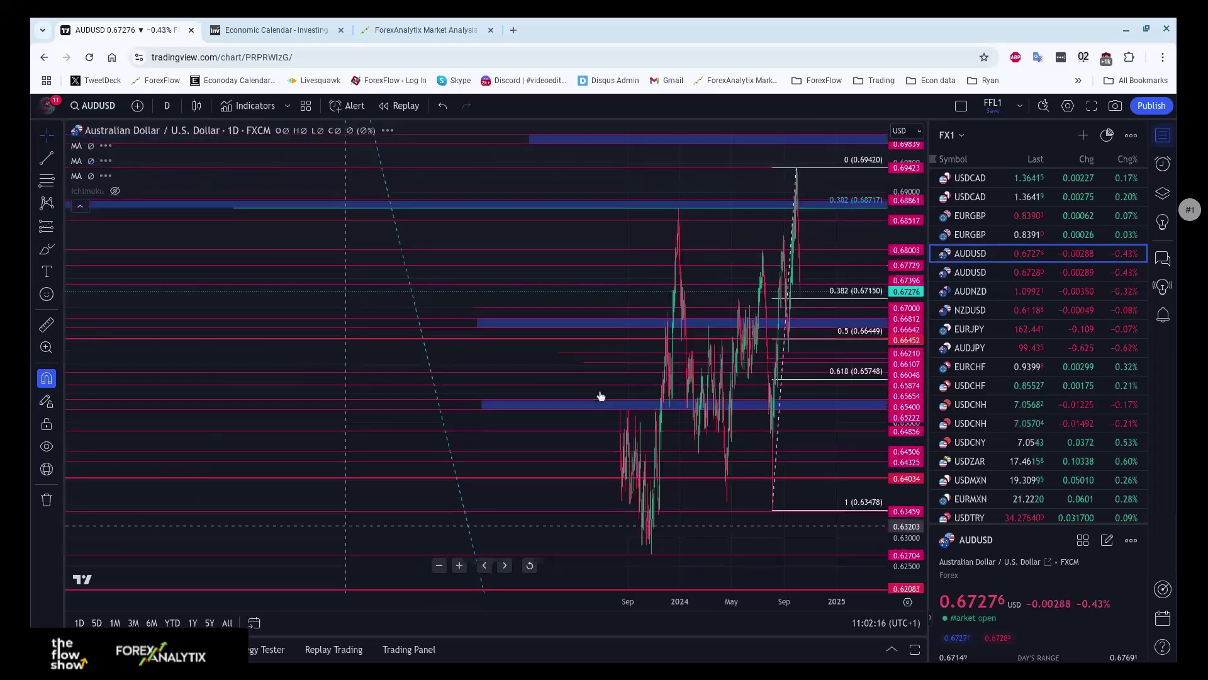
scroll(711, 465, "up", 5)
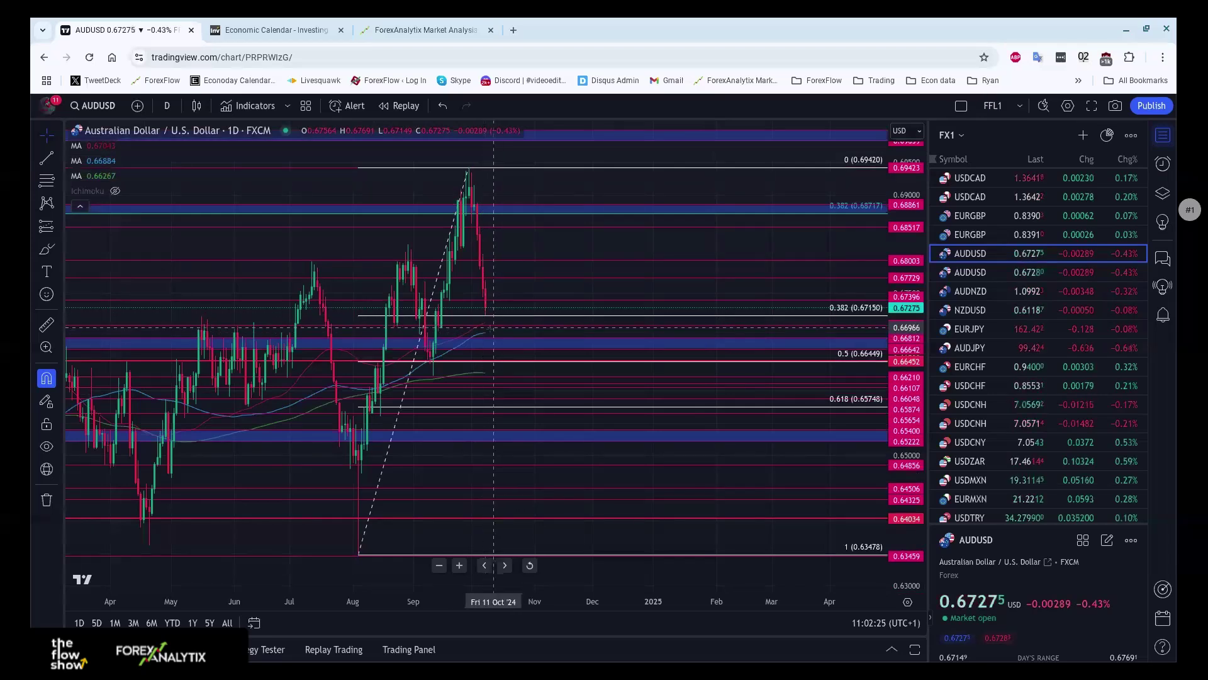
scroll(504, 351, "down", 3)
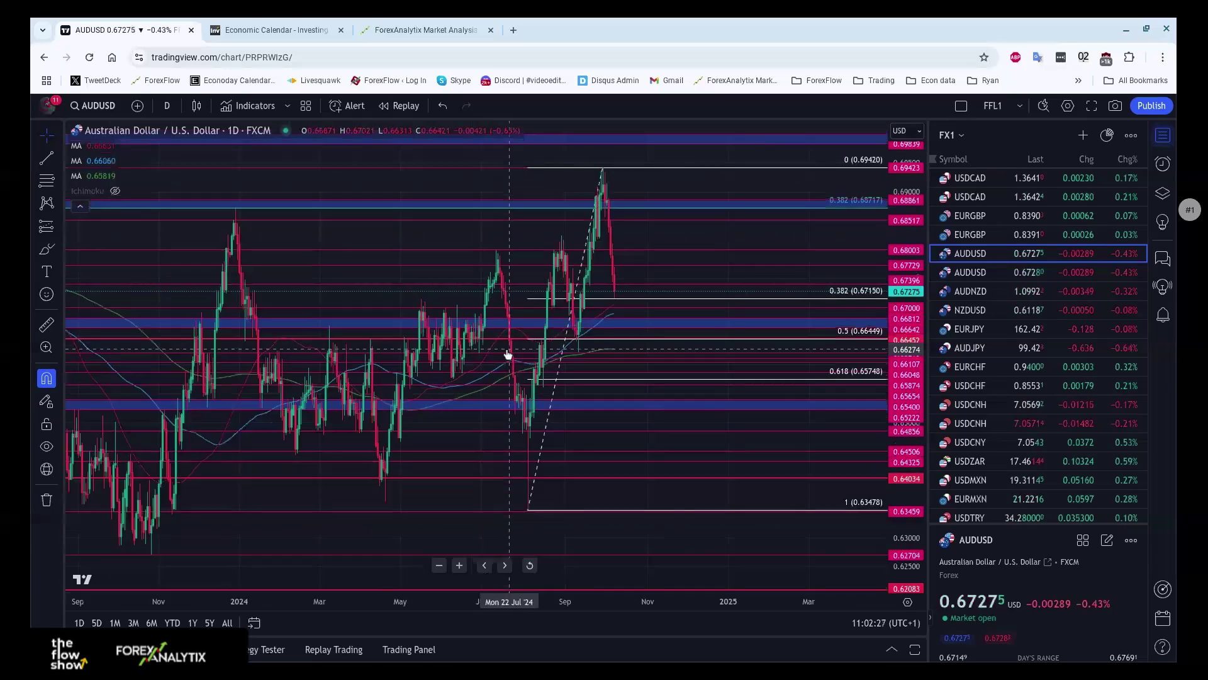
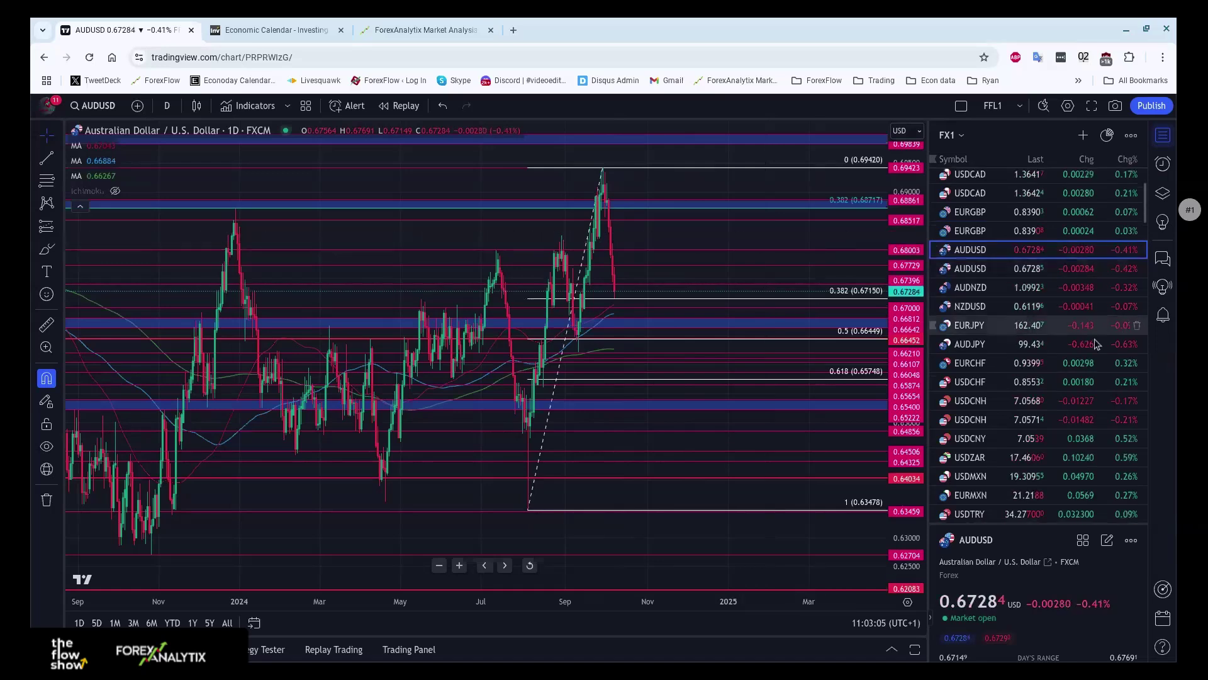
Step: Scroll the watchlist down toward the XAUUSD row
scroll(1001, 283, "down", 3)
scroll(1030, 443, "down", 7)
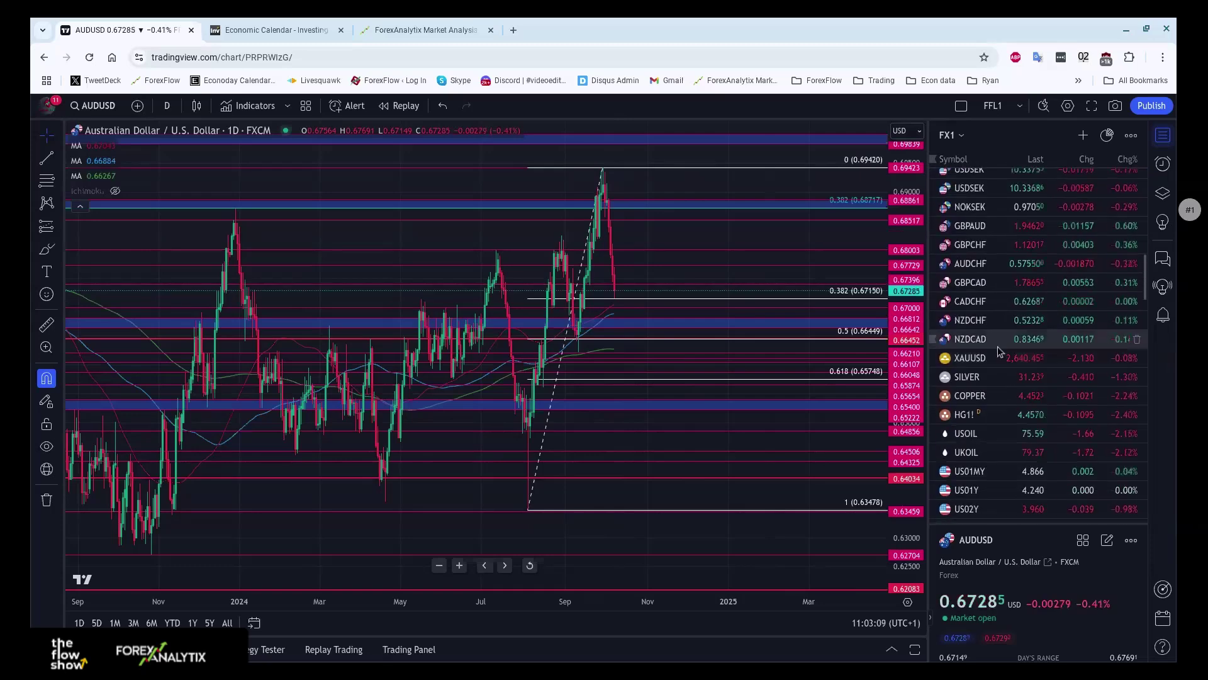
Step: Load the XAUUSD spot gold chart on 1-hour candles
left_click(998, 360)
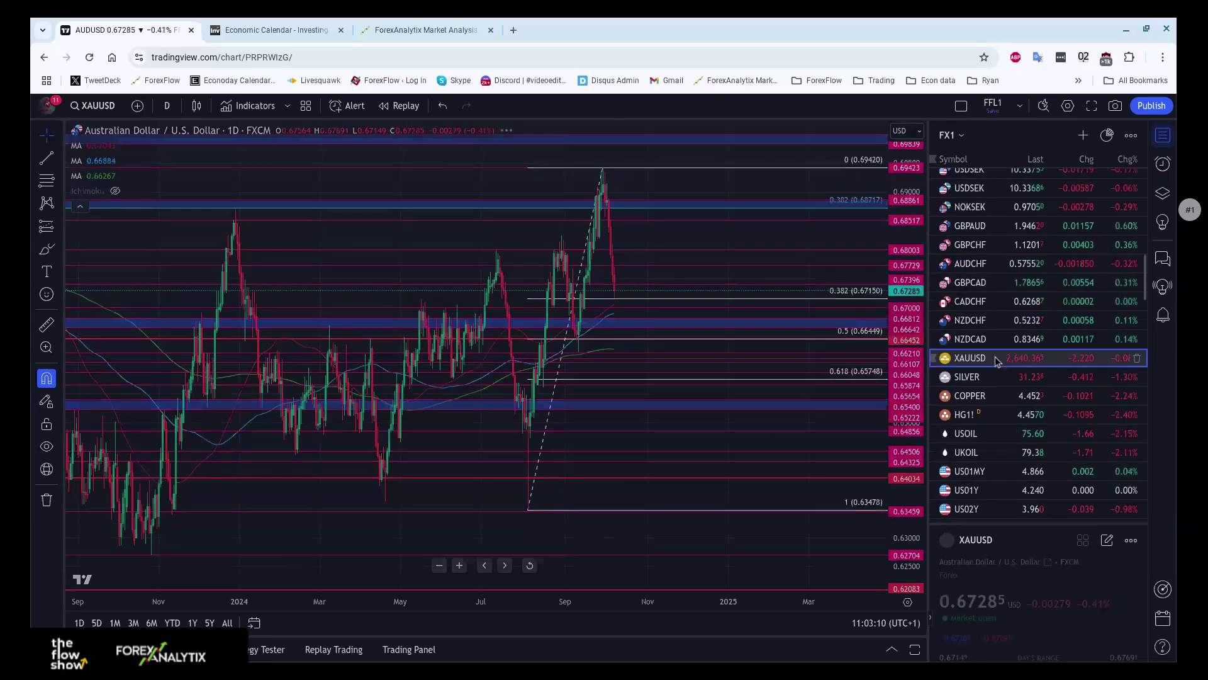
left_click(167, 105)
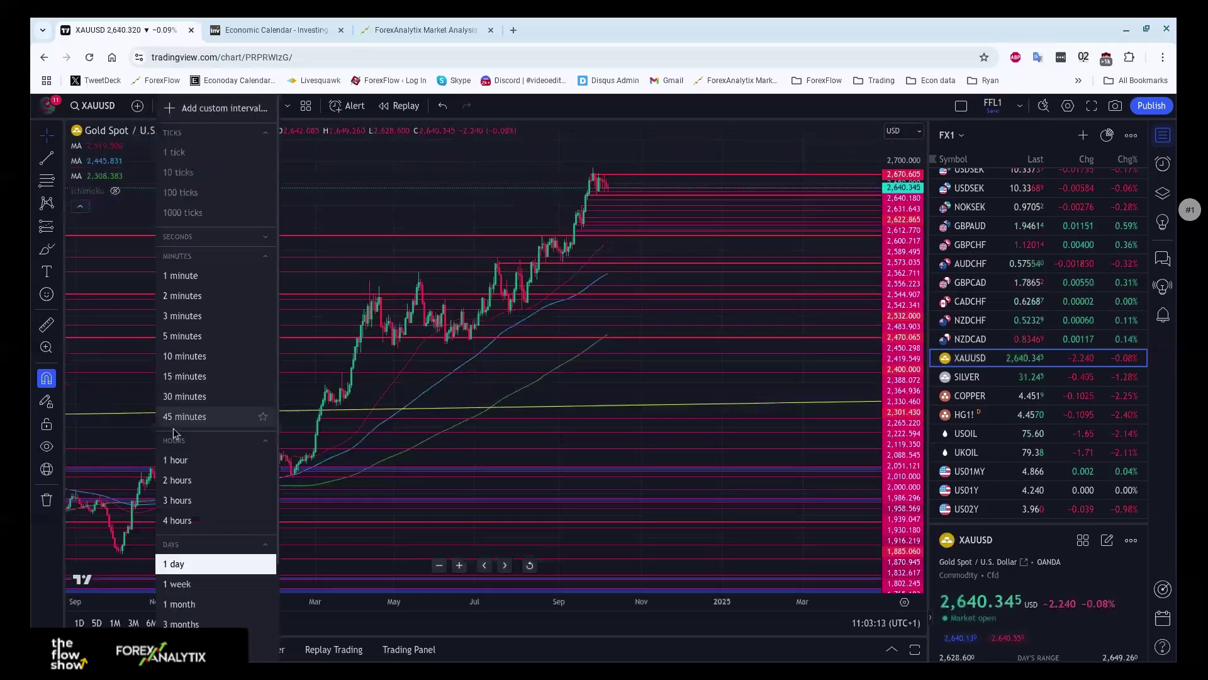
left_click(175, 462)
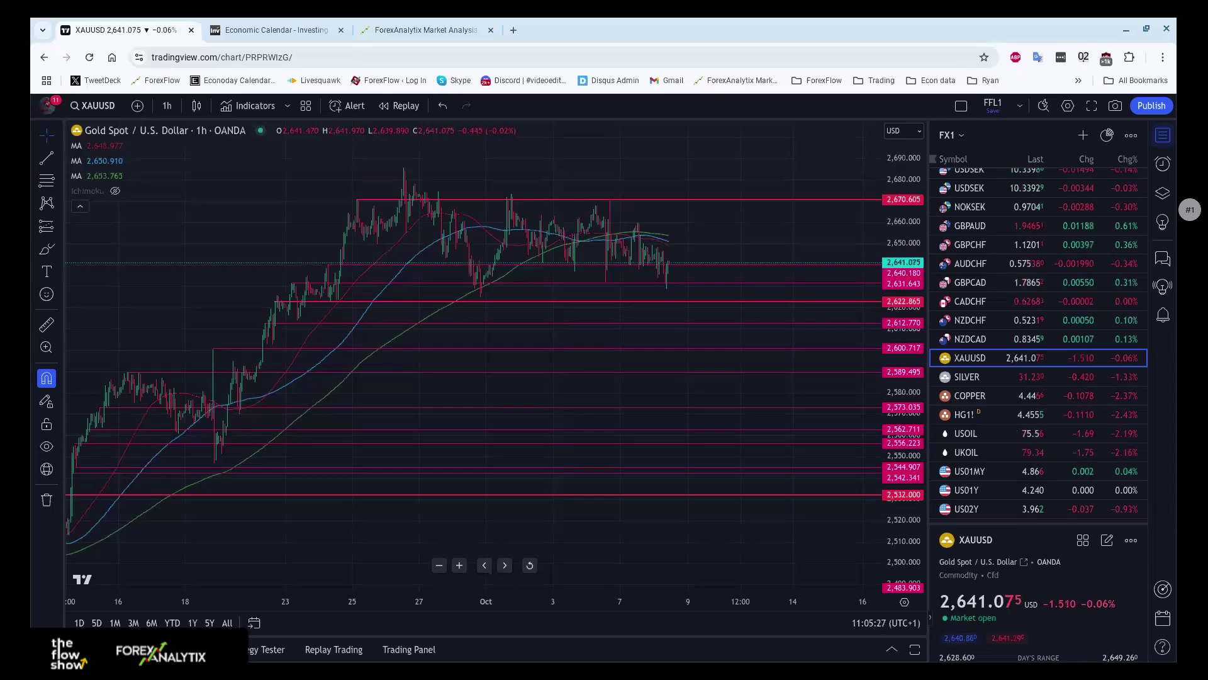
Step: Zoom out the gold hourly chart to cover August through October, then scroll the watchlist back up
scroll(495, 389, "down", 6)
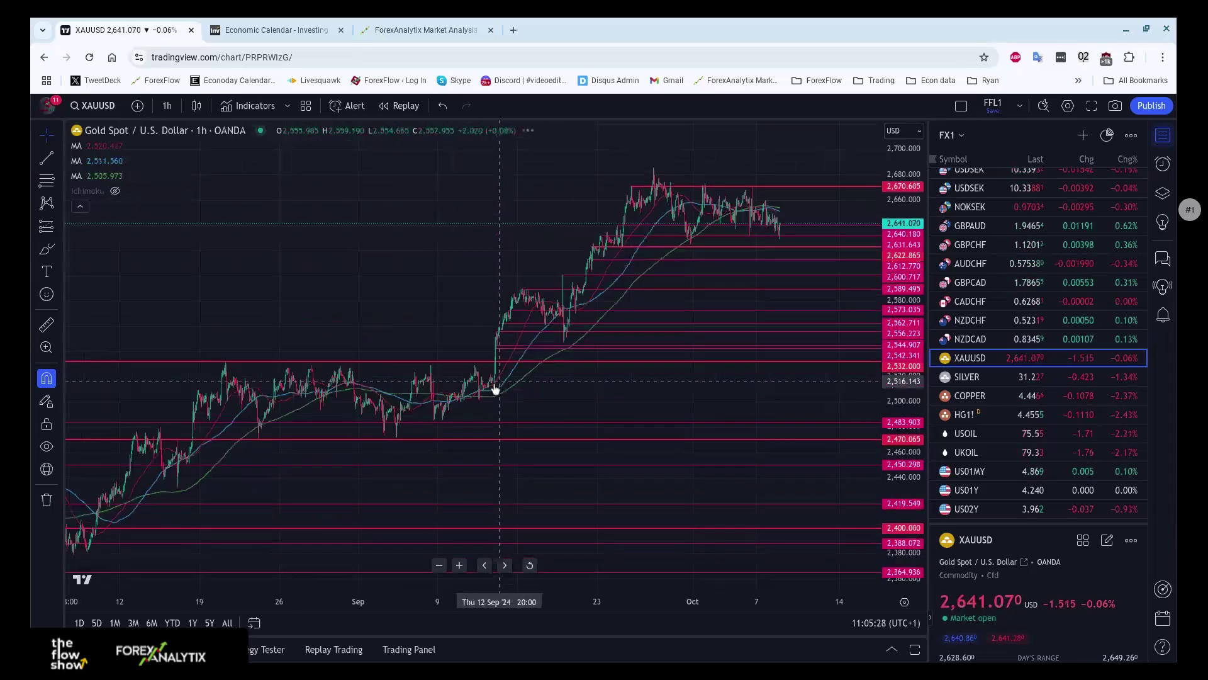
scroll(495, 390, "down", 3)
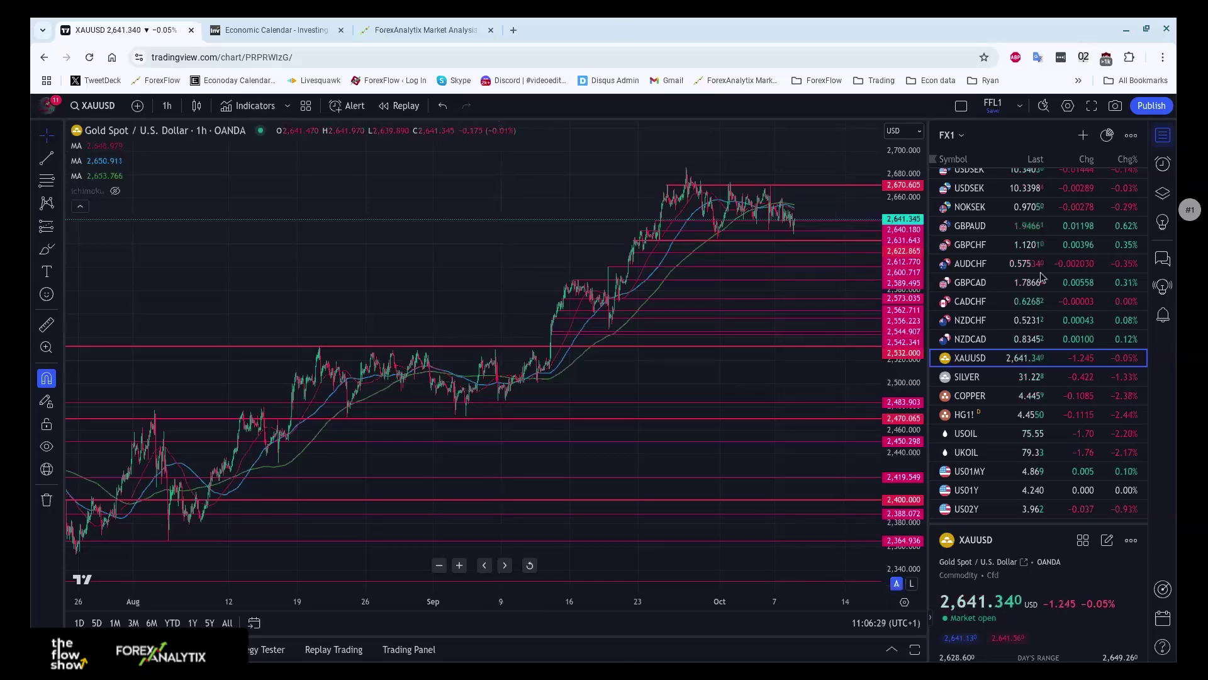
scroll(1032, 272, "up", 5)
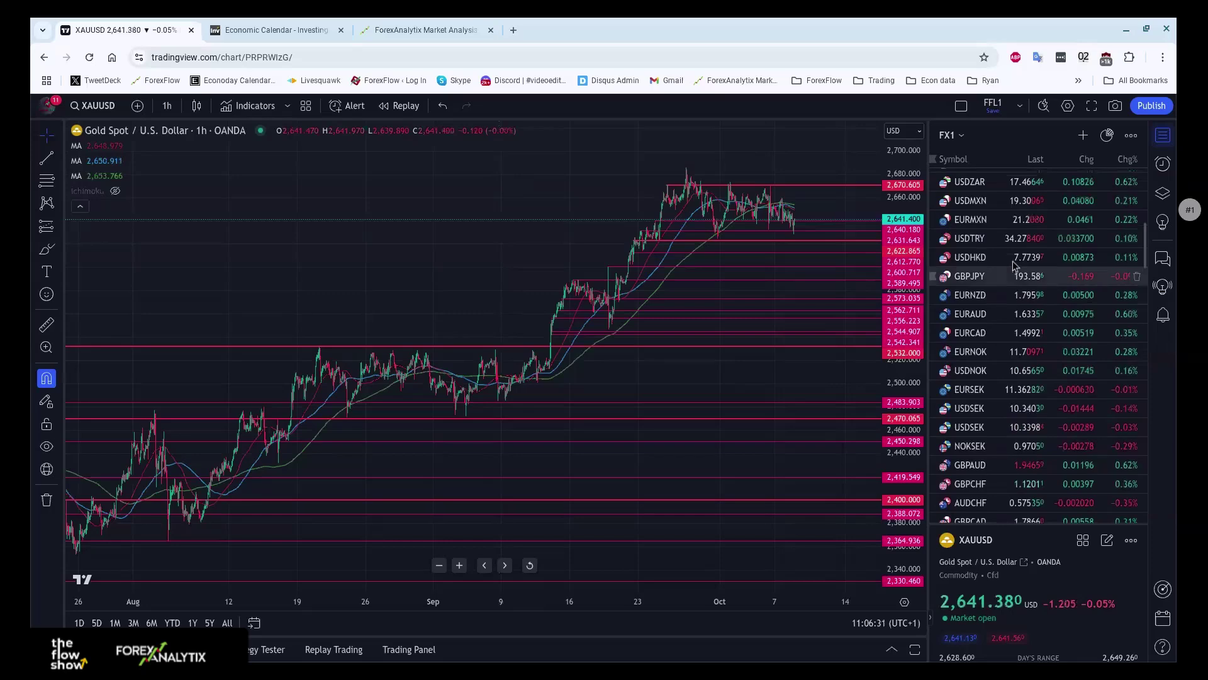
scroll(1013, 265, "up", 5)
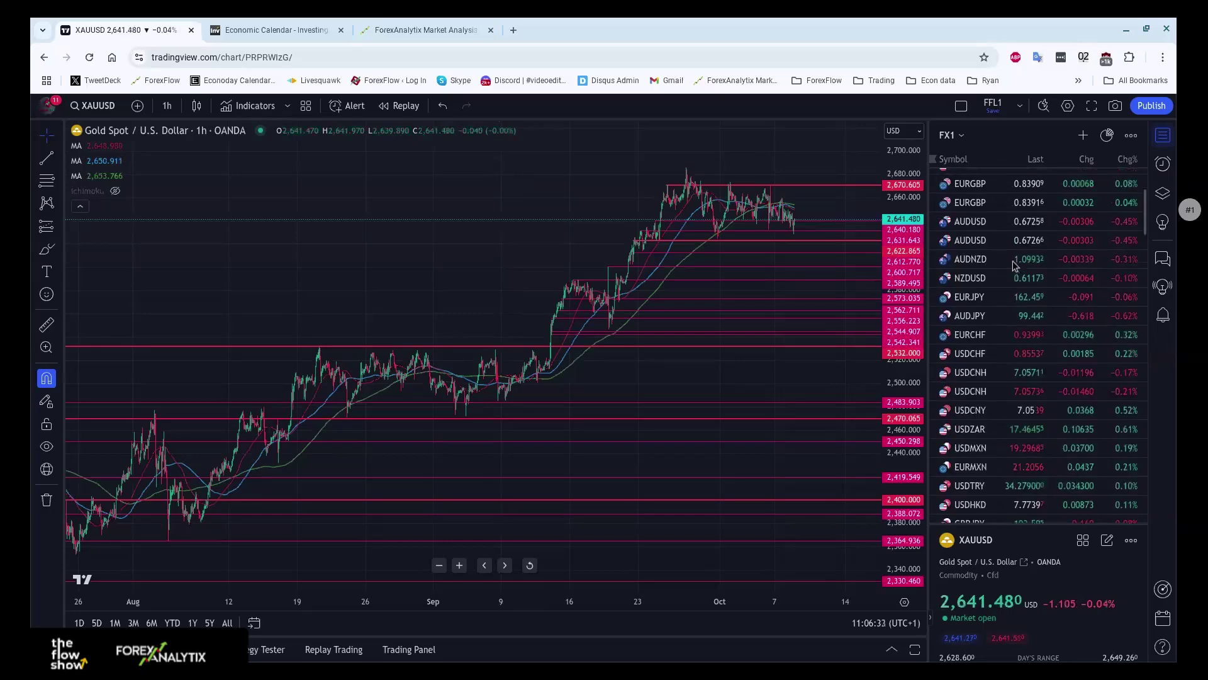
scroll(1013, 264, "up", 3)
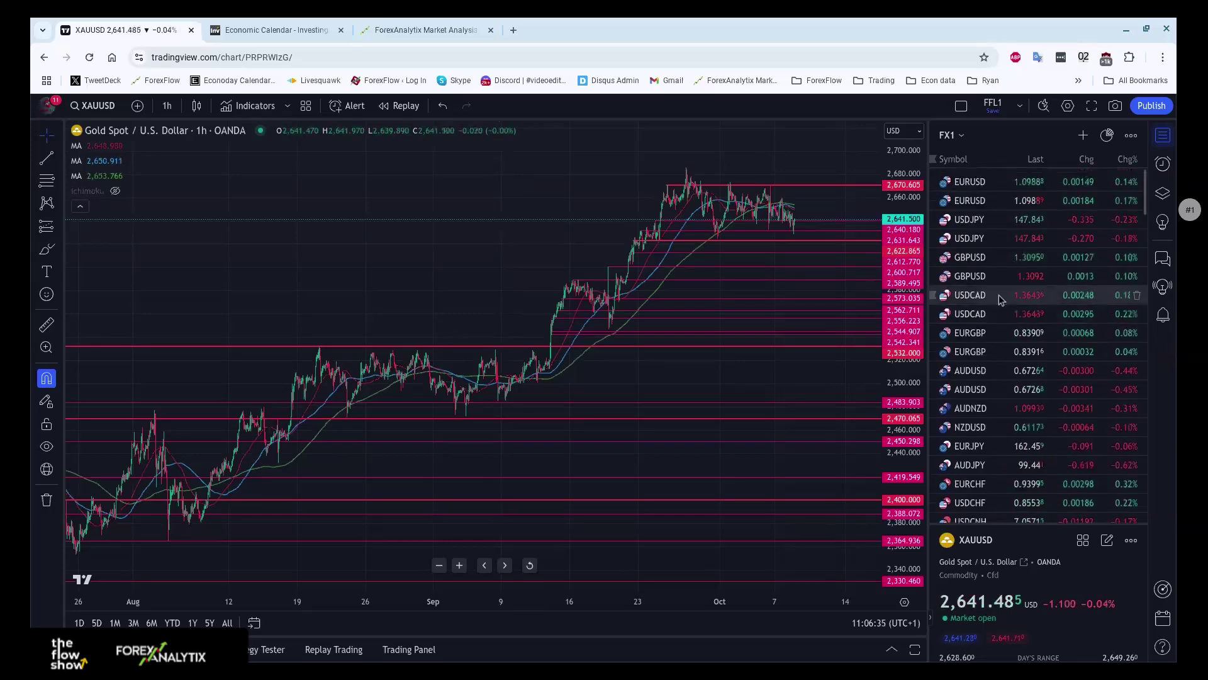
Step: Load USDCAD on daily candles, framing its Fibonacci retracement from 1.20068 to 1.39775
left_click(998, 294)
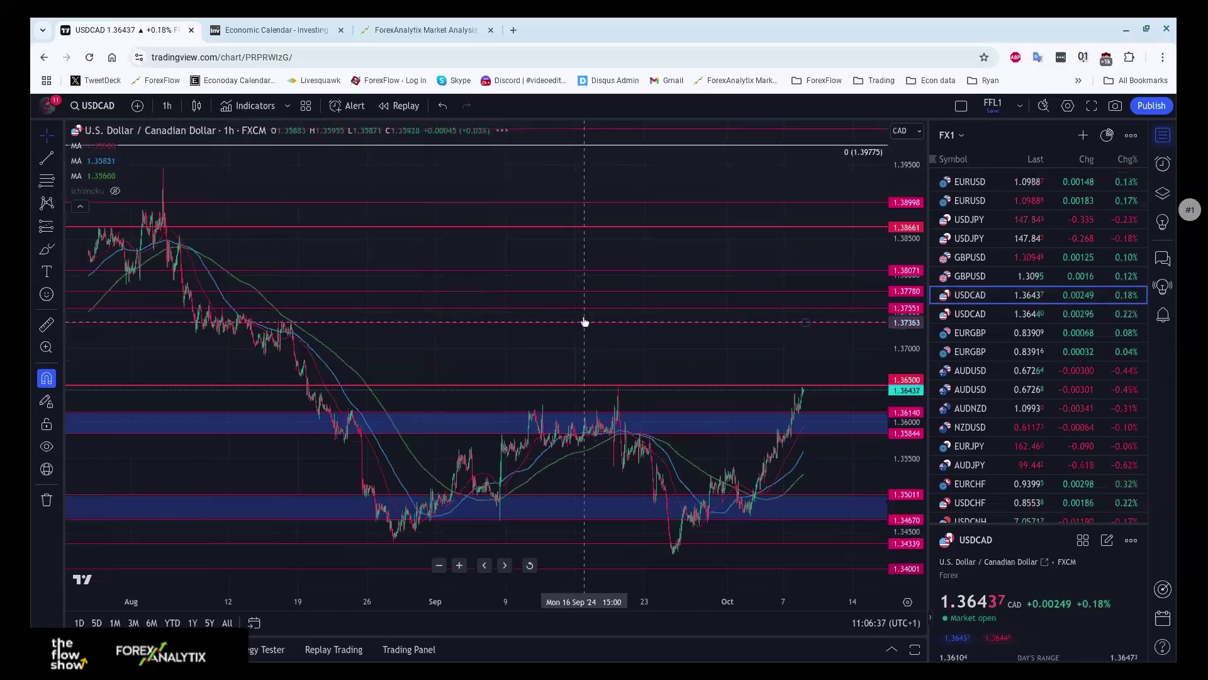
scroll(584, 322, "down", 3)
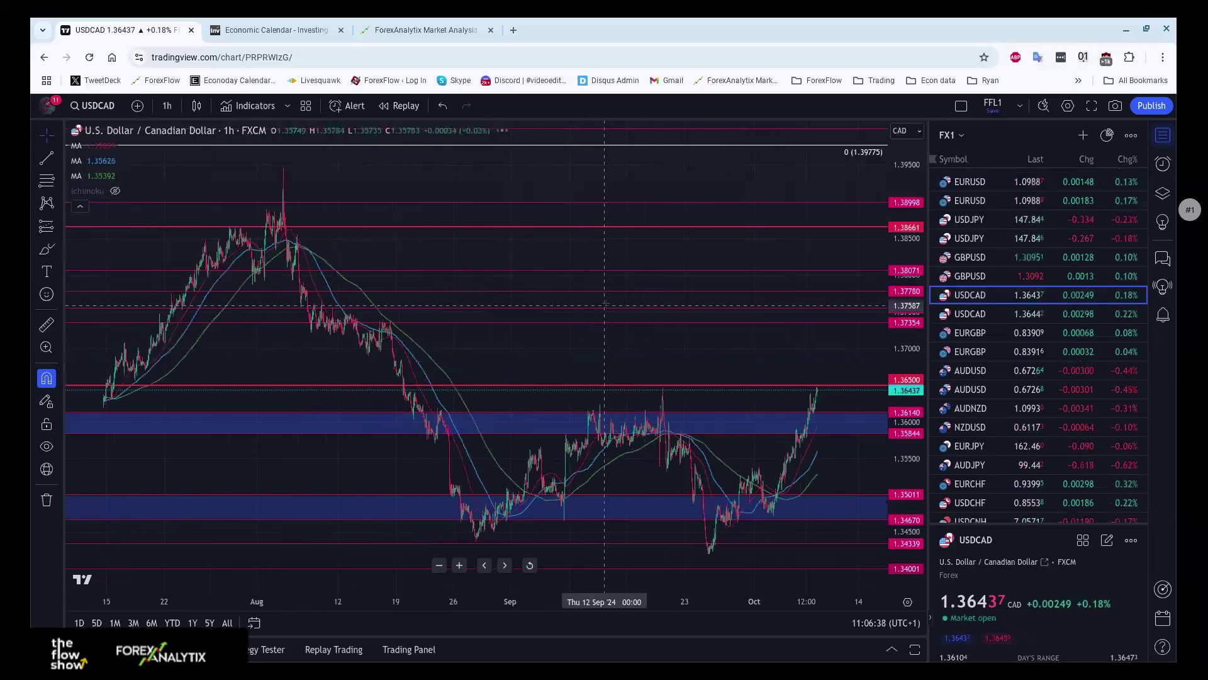
scroll(604, 304, "down", 3)
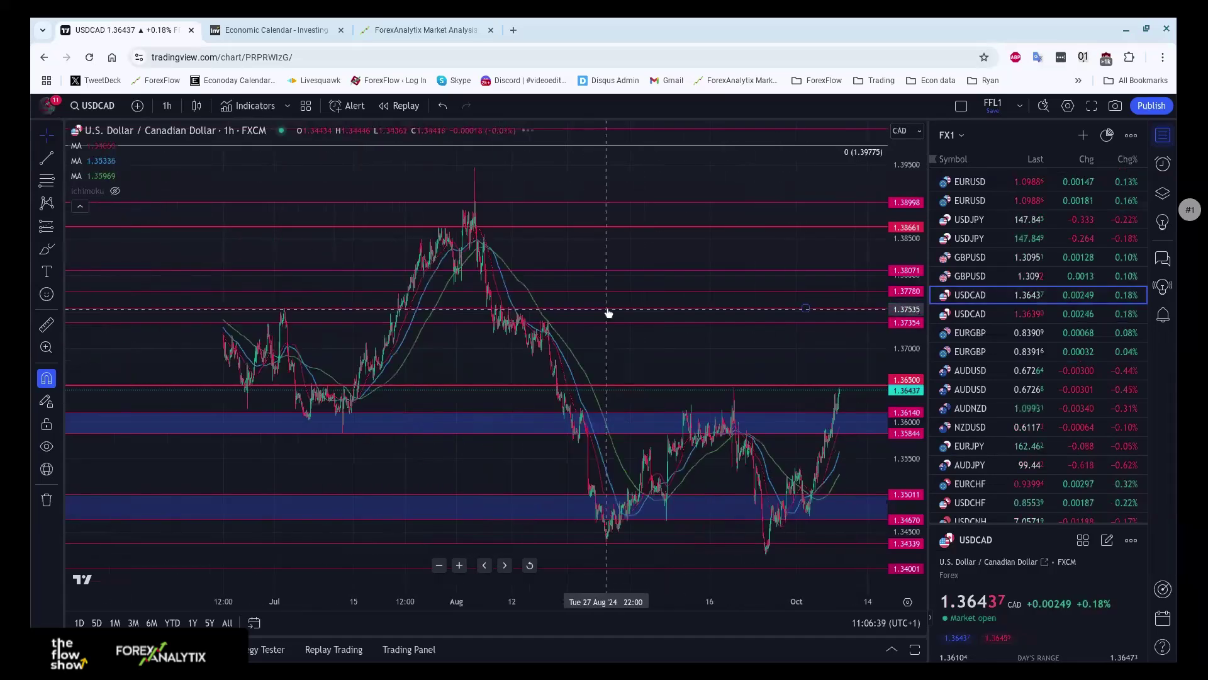
left_click(165, 106)
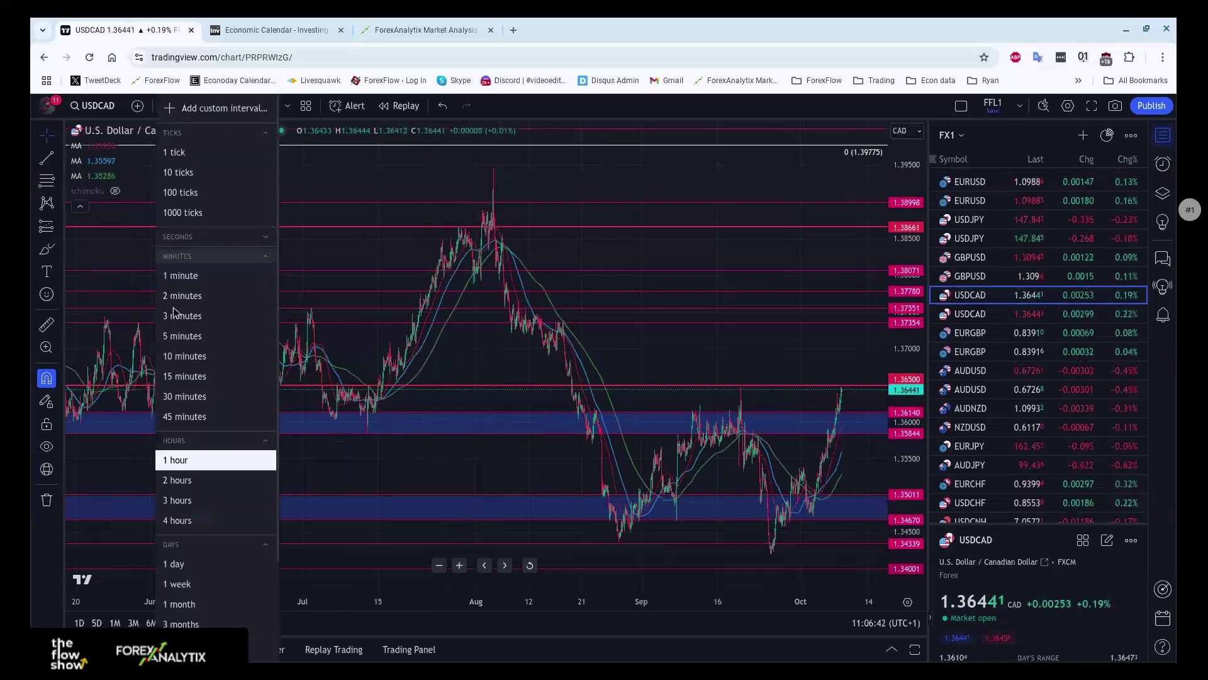
left_click(163, 573)
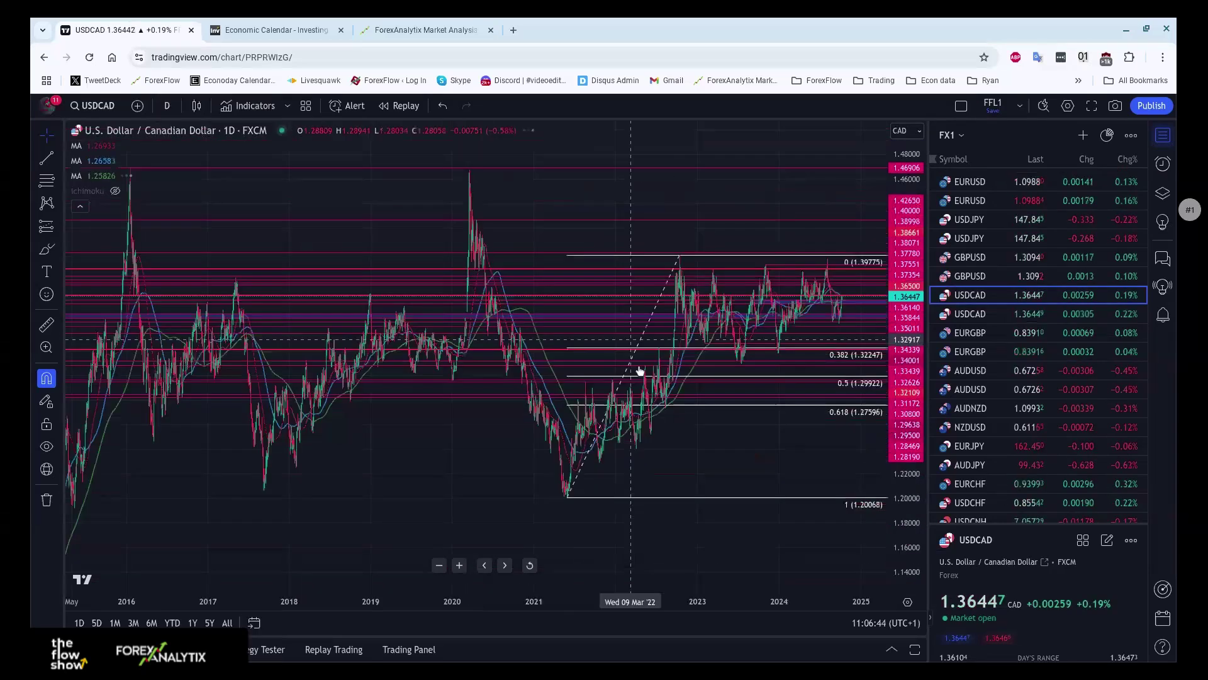
scroll(639, 370, "up", 5)
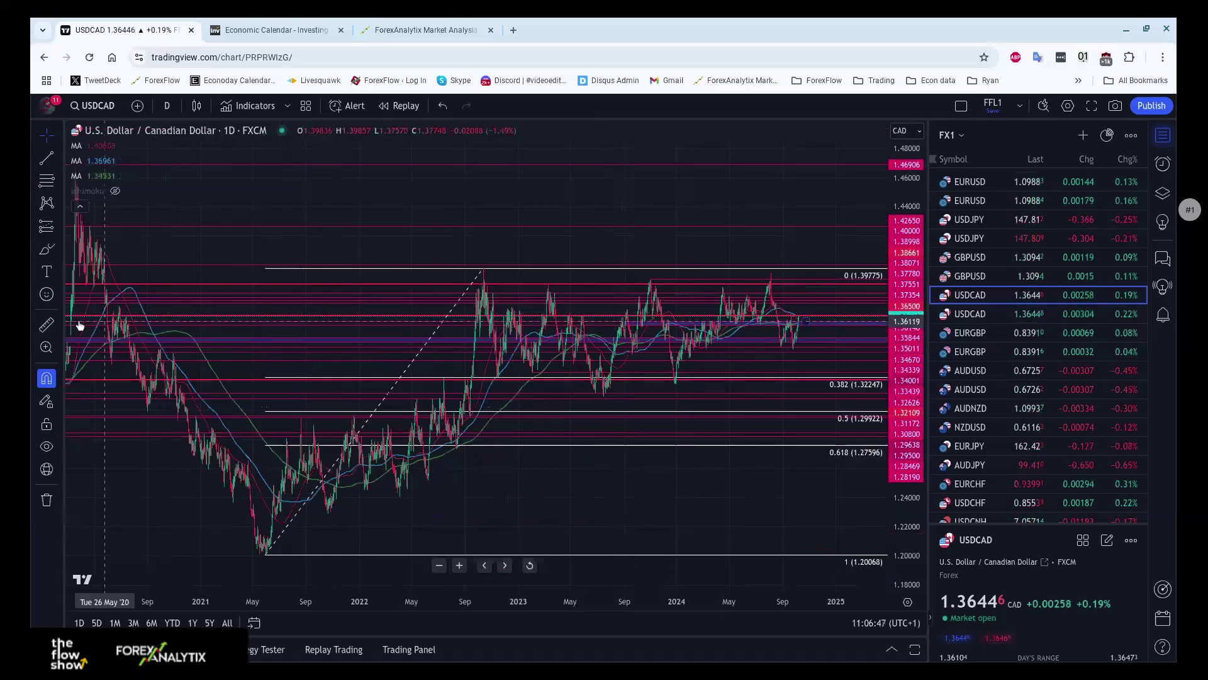
scroll(712, 364, "up", 3)
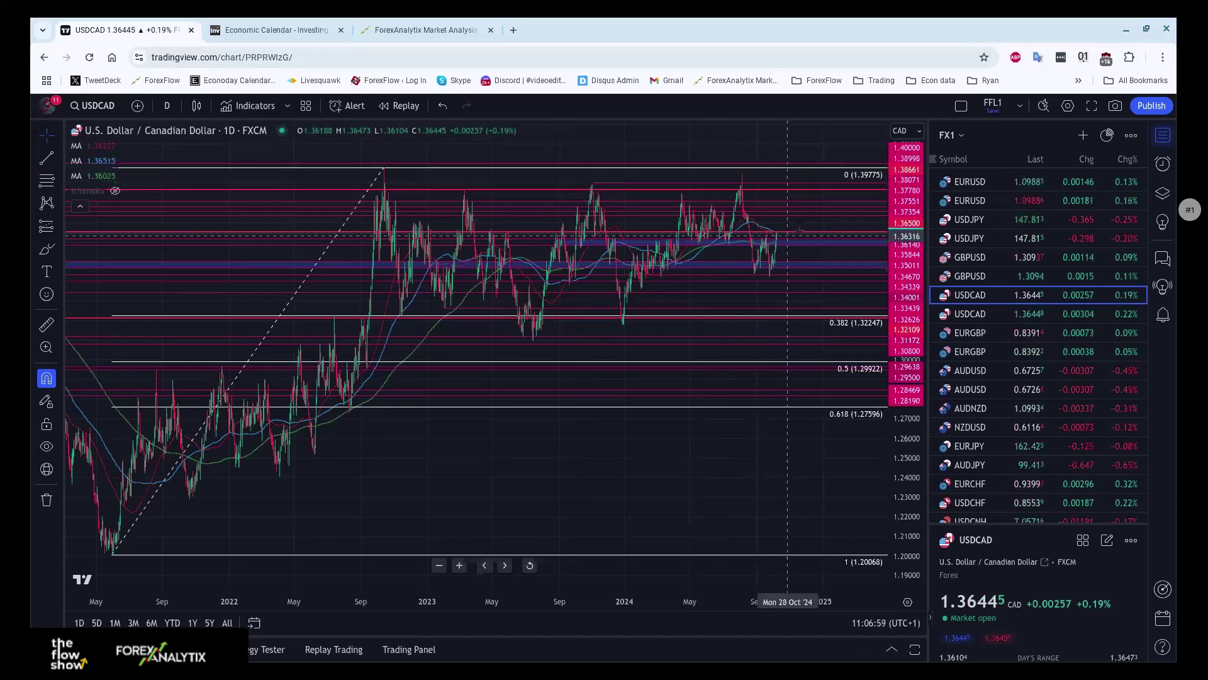
Step: Return USDCAD to 1-hour candles, zoom out, then switch the chart to AUDNZD
left_click(167, 105)
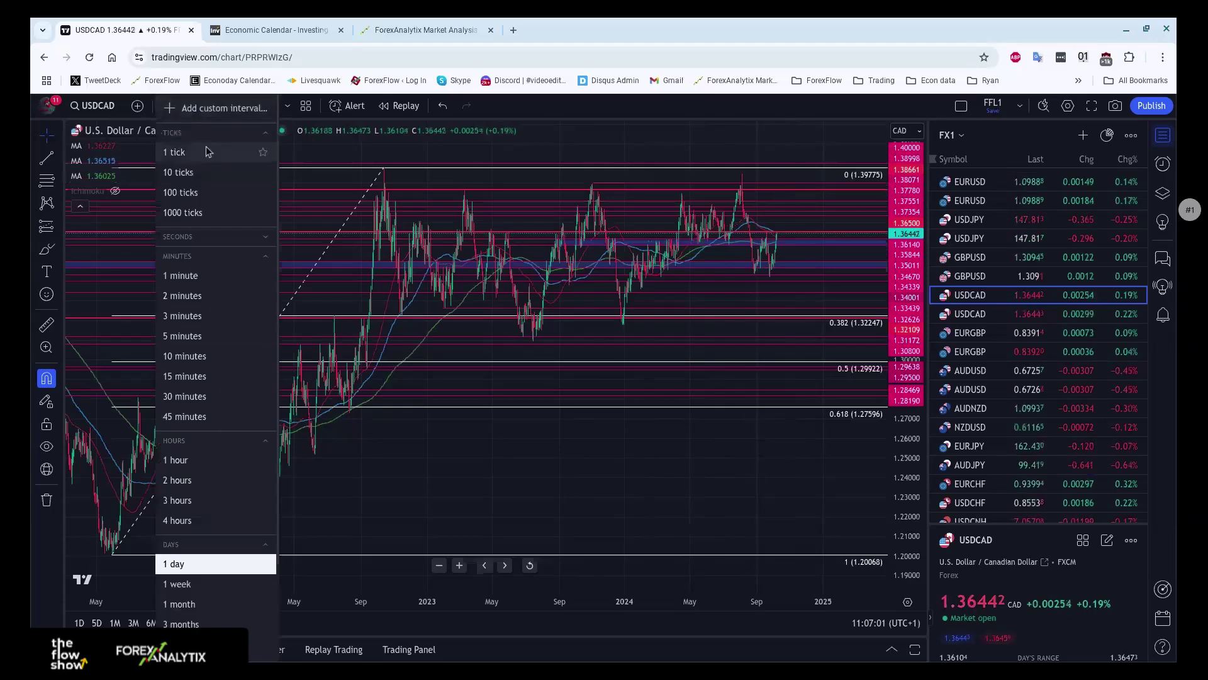
left_click(161, 463)
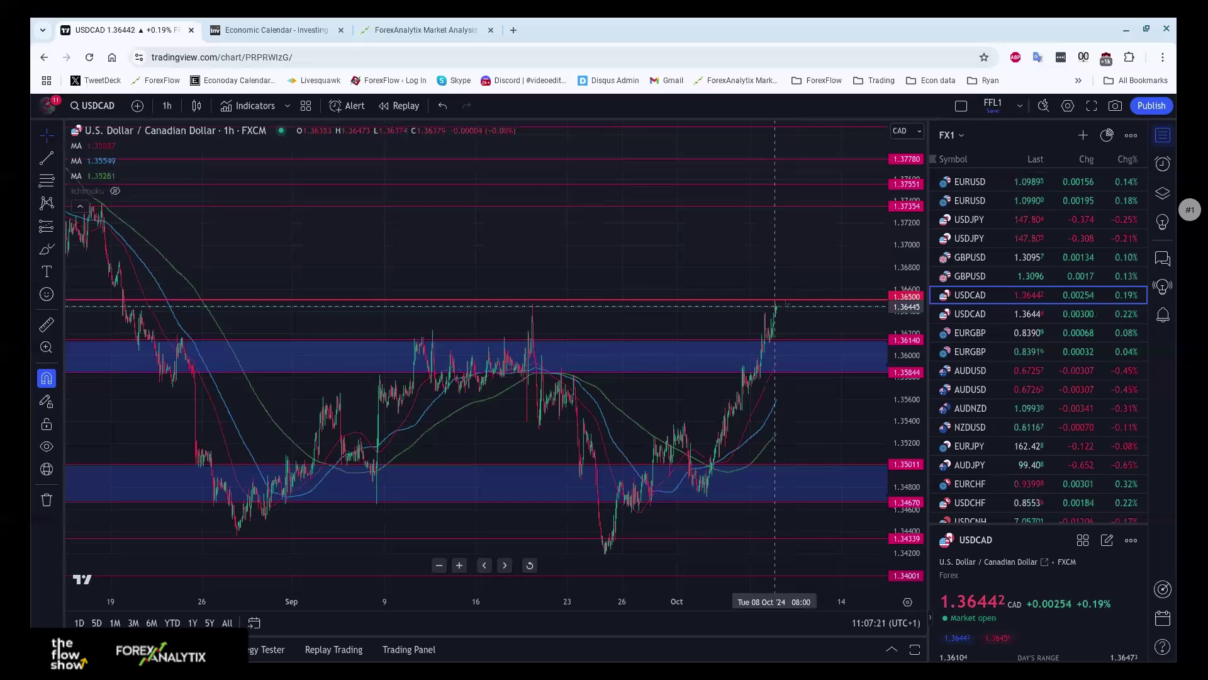
scroll(786, 310, "down", 5)
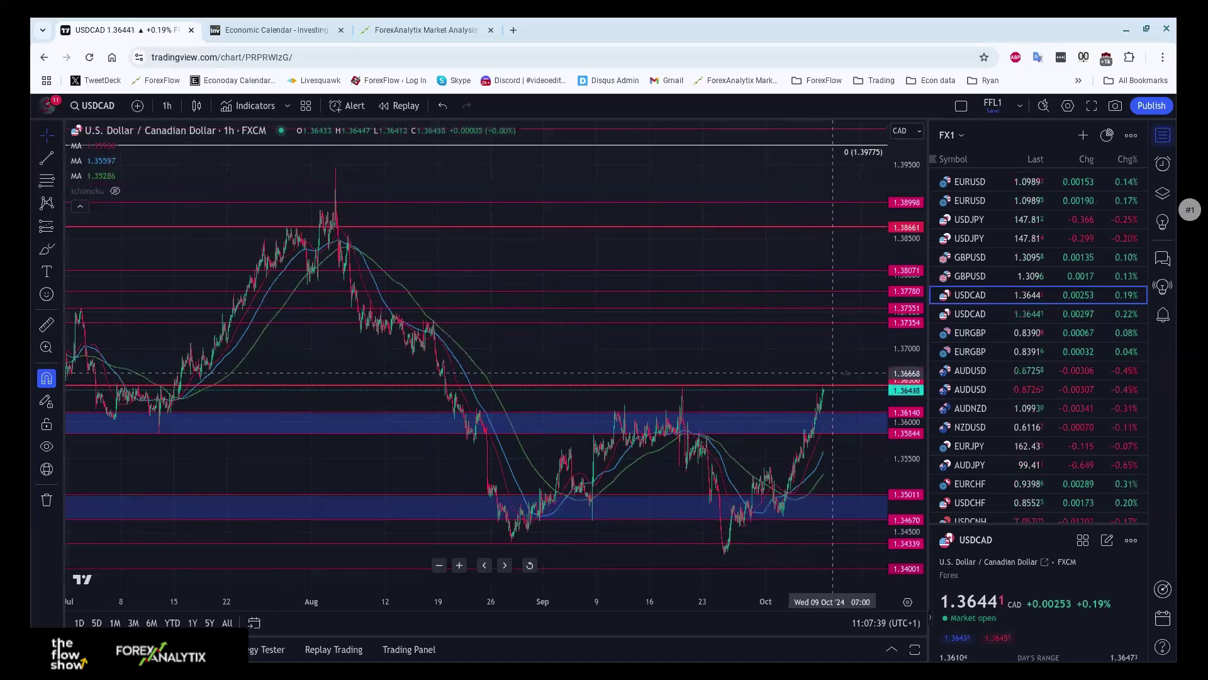
scroll(830, 372, "down", 2)
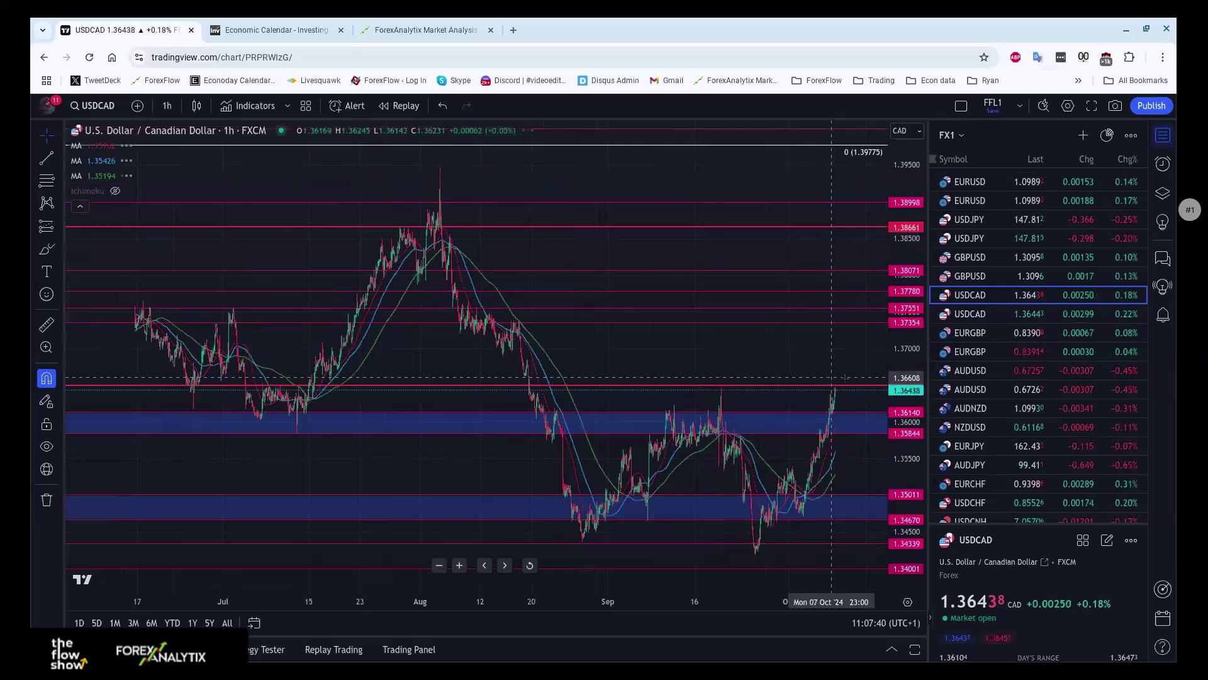
scroll(831, 377, "down", 2)
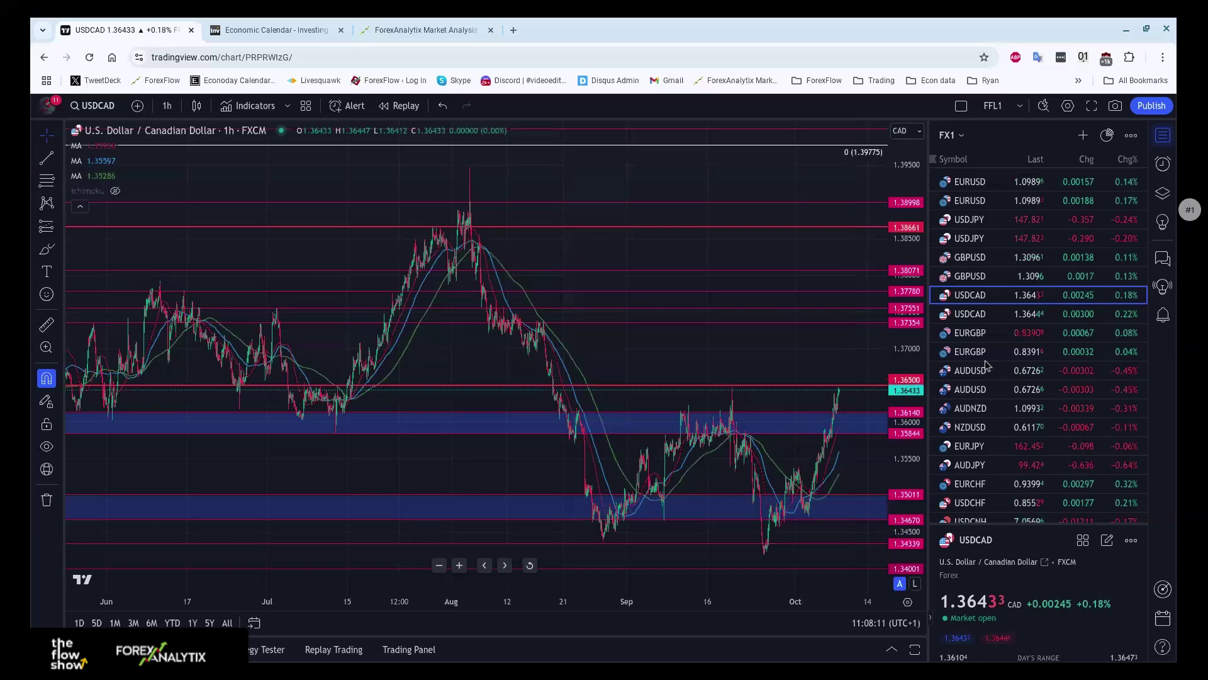
left_click(972, 409)
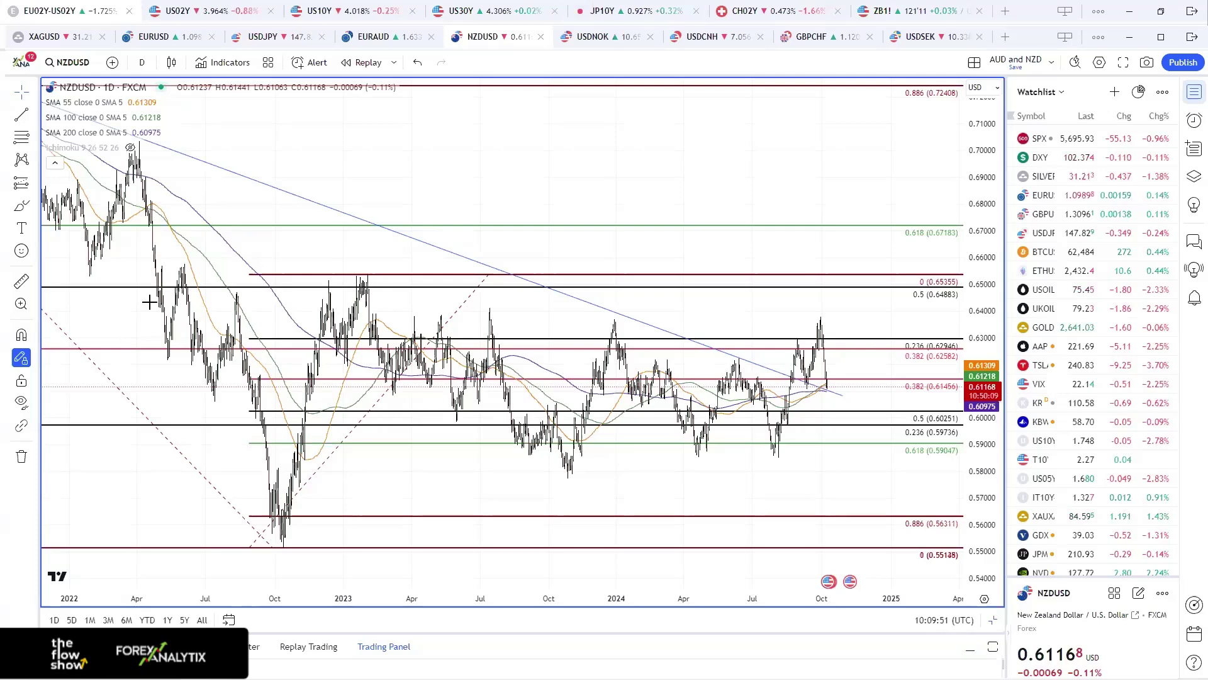
Step: Restore NZDUSD to the multi-chart layout and bring up the 4-hour XAGUSD silver chart
scroll(214, 144, "down", 3)
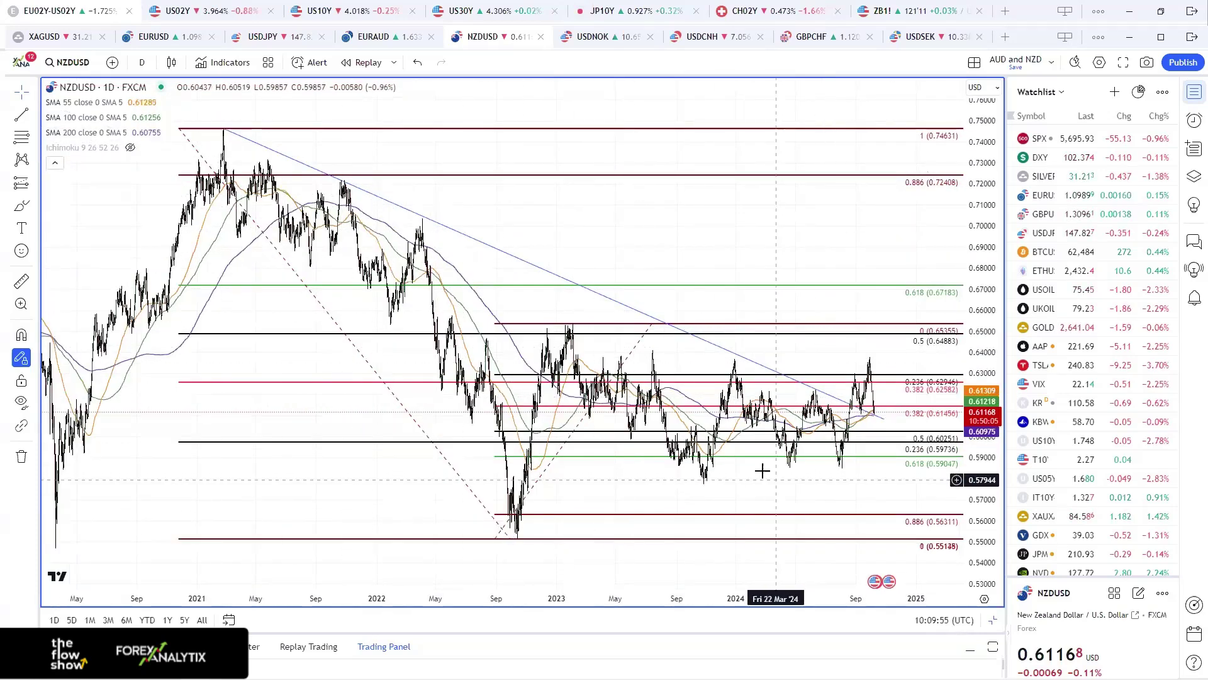
scroll(704, 330, "up", 3)
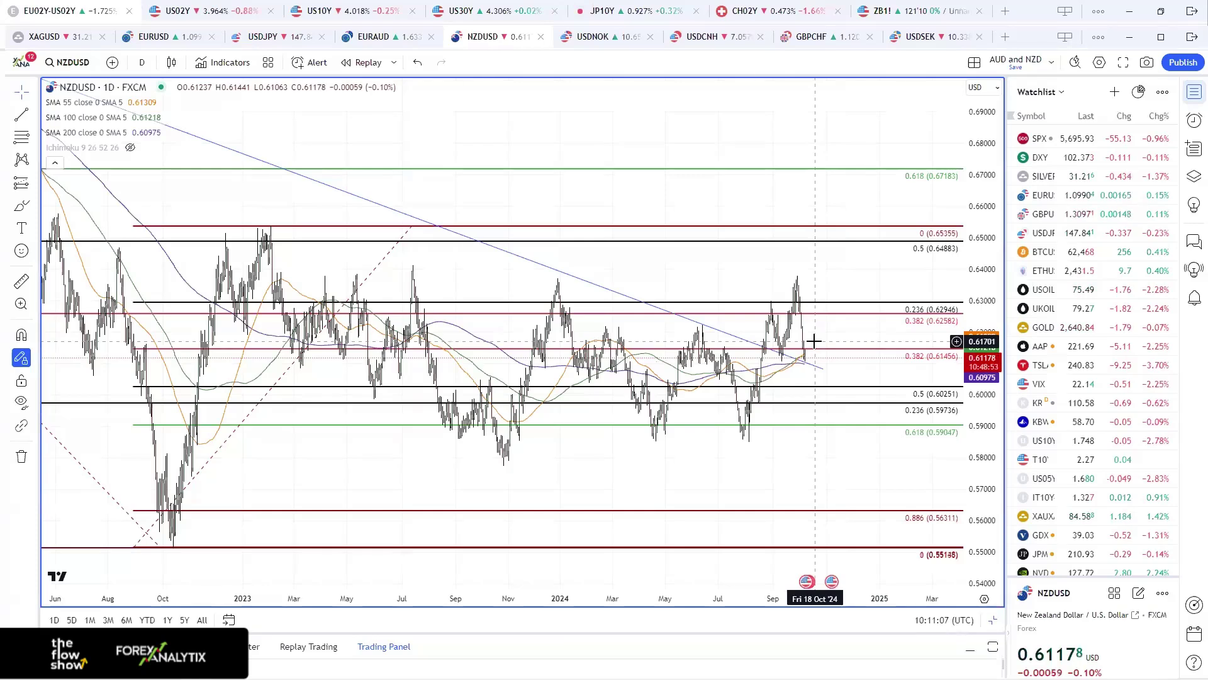
scroll(828, 435, "down", 2)
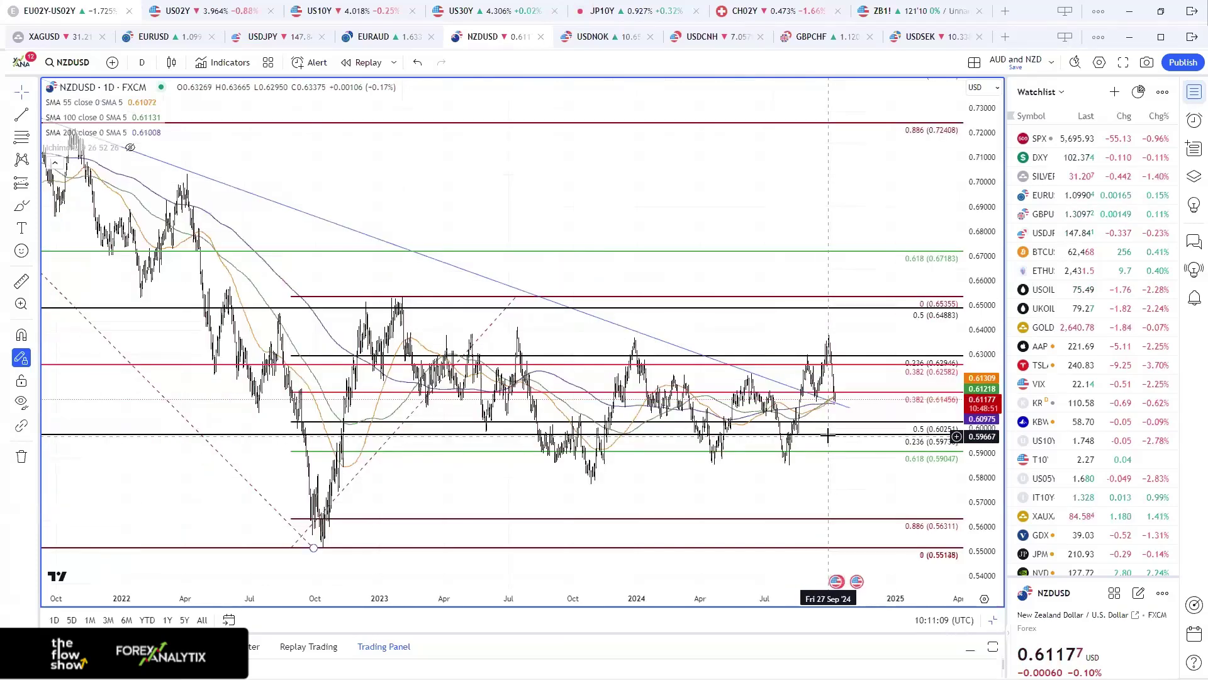
scroll(828, 435, "up", 3)
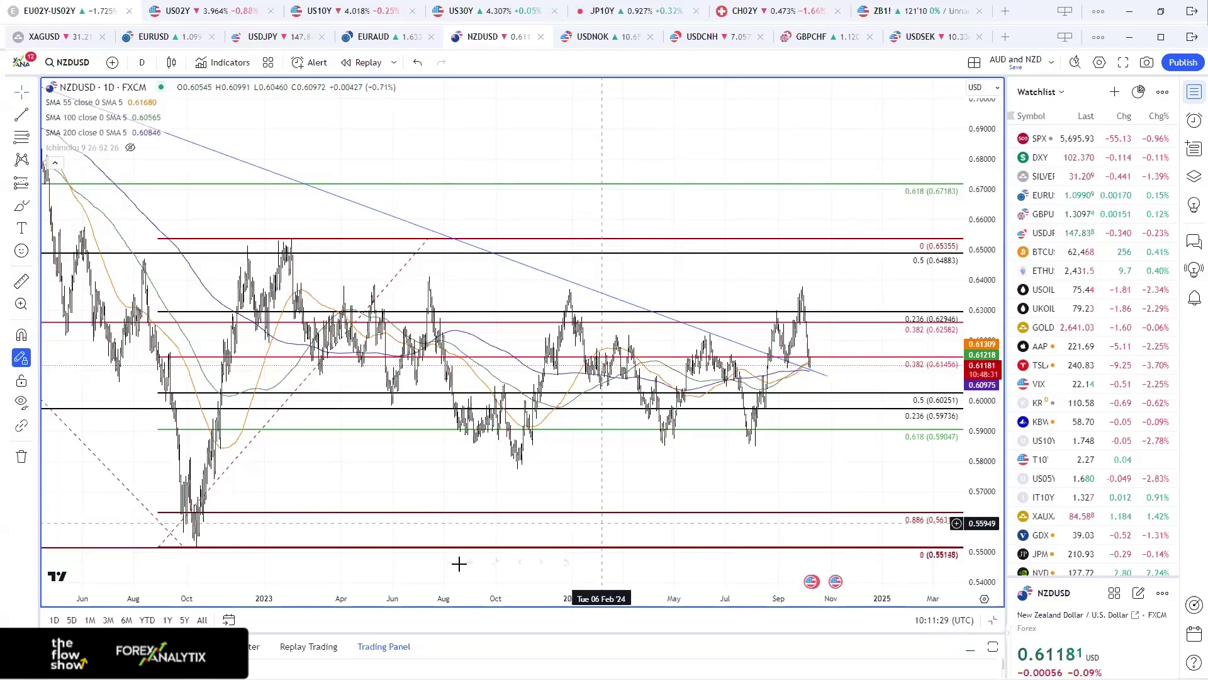
mouse_move(494, 568)
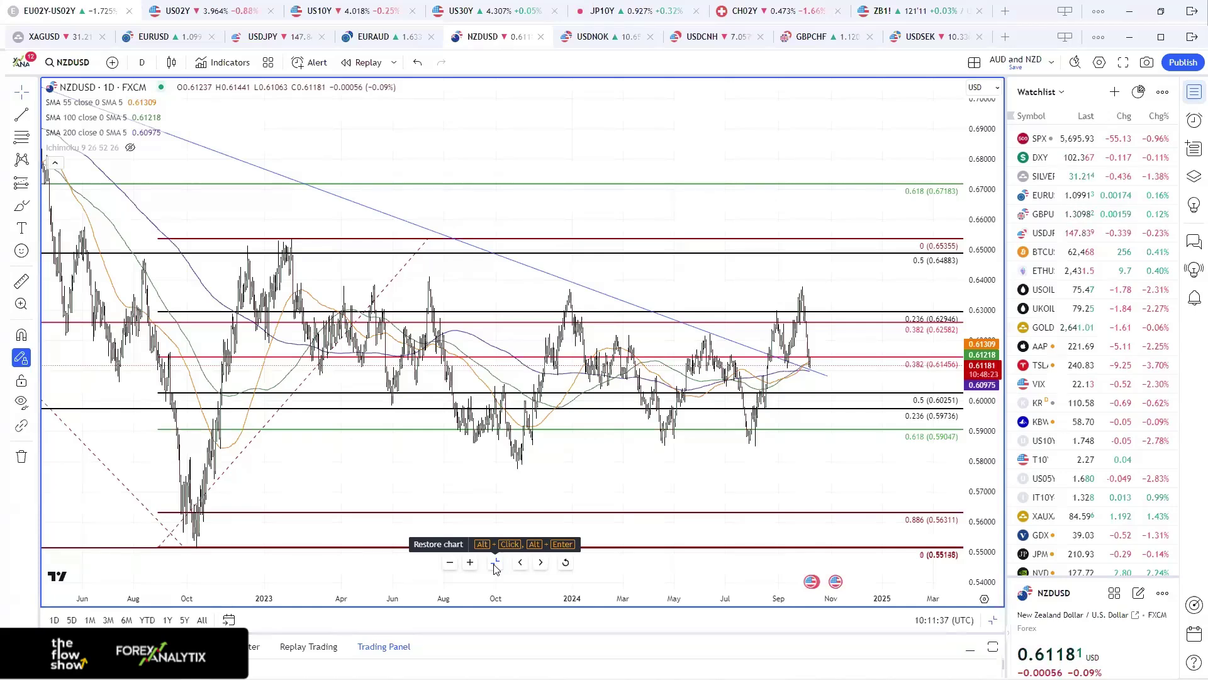
left_click(493, 566)
key("ctrl+1")
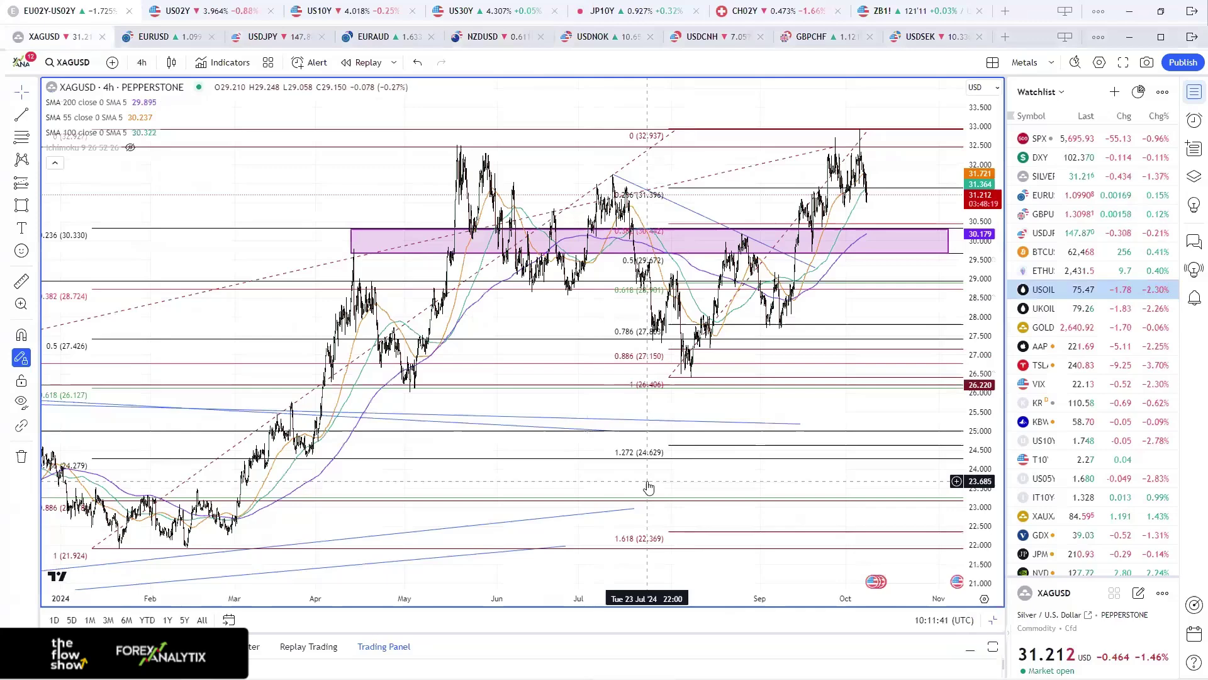
Step: Inspect the pink support zone near 30.179 on silver, selecting then deselecting it
scroll(648, 488, "up", 5)
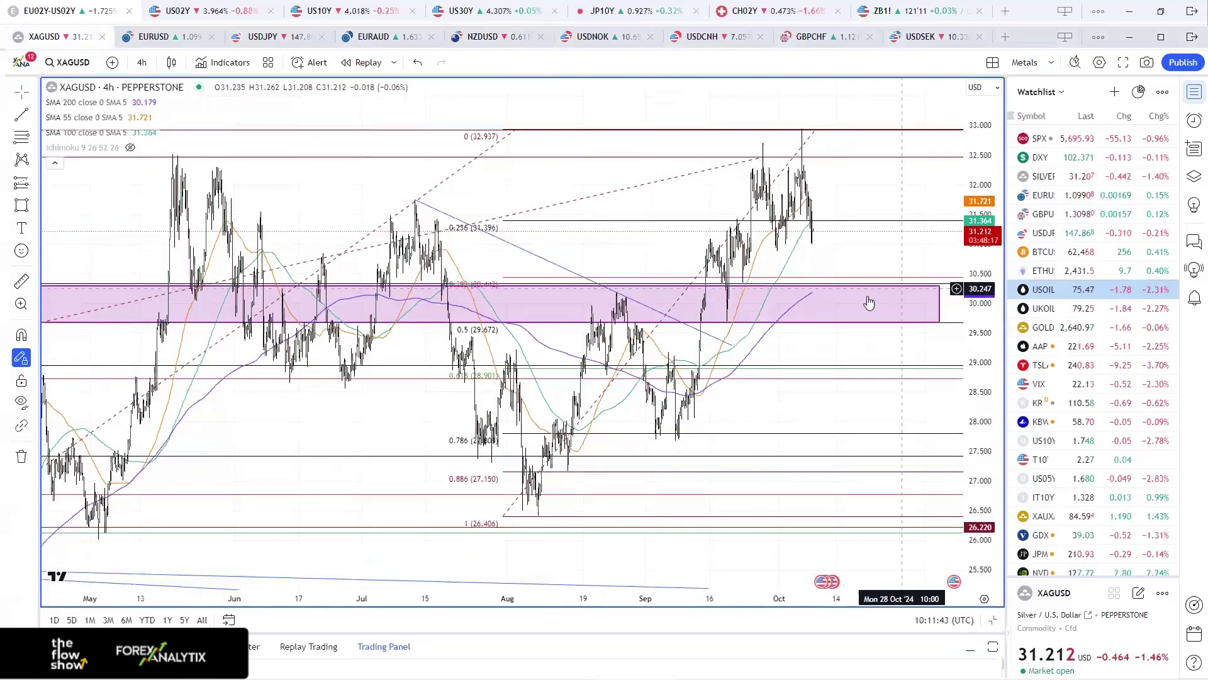
scroll(865, 205, "down", 4)
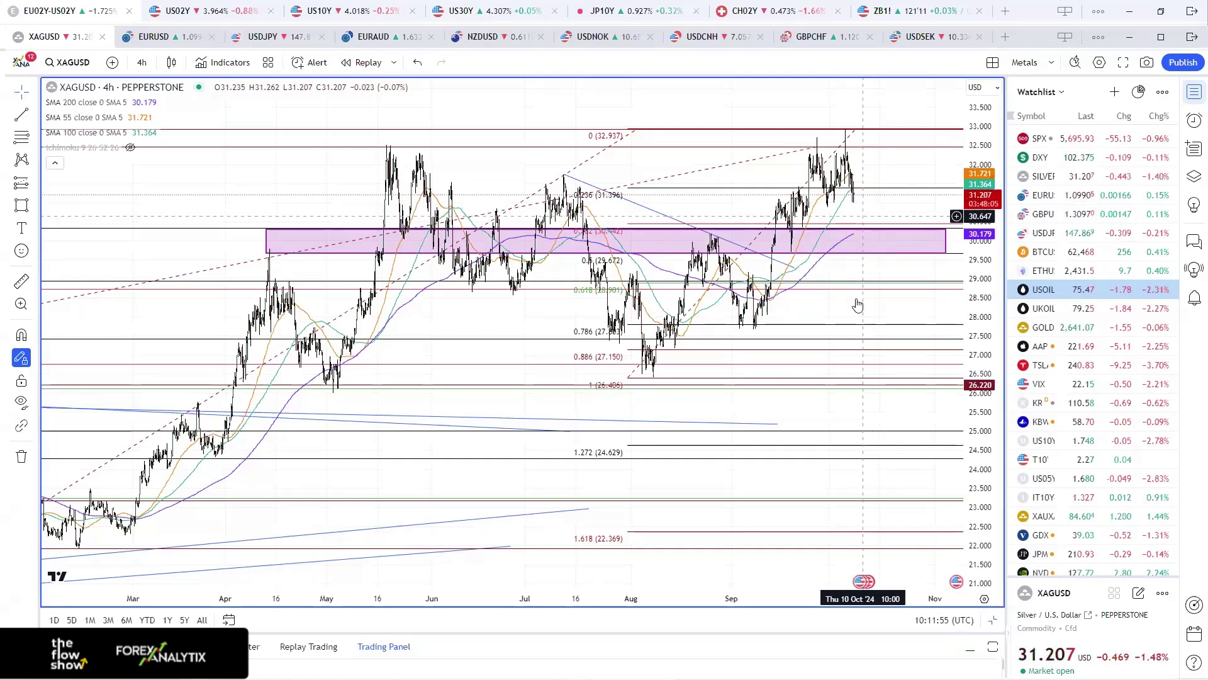
scroll(815, 272, "up", 3)
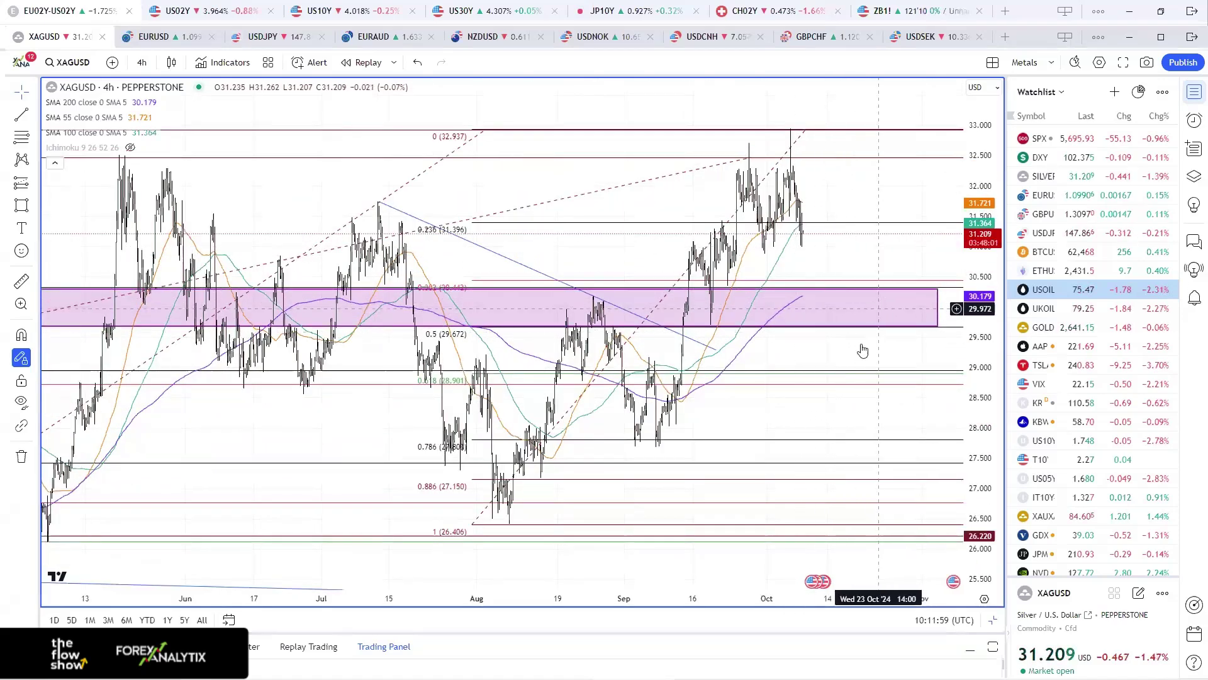
scroll(862, 265, "down", 3)
left_click(864, 273)
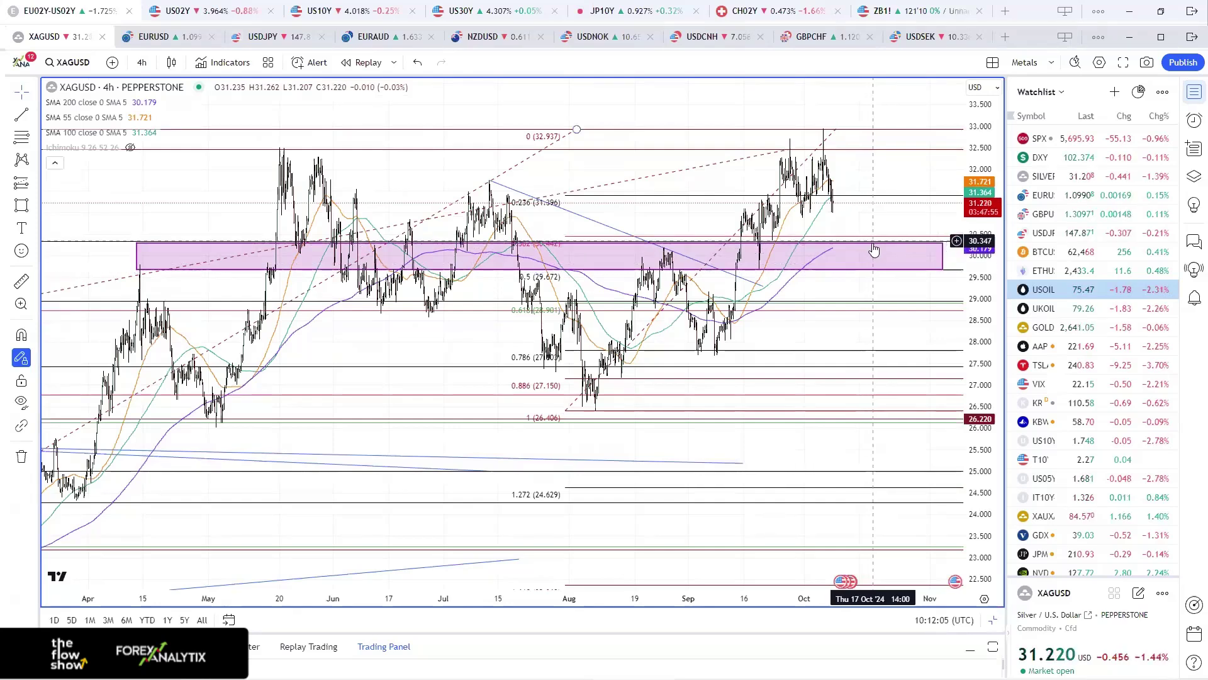
left_click(874, 251)
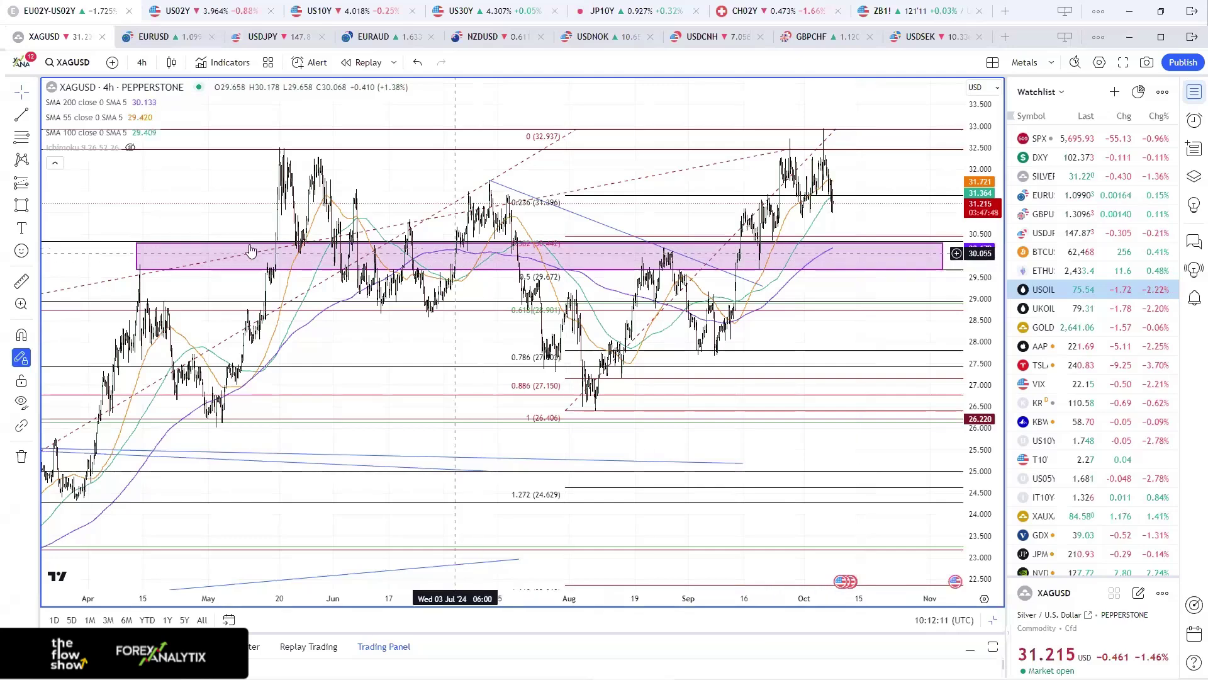
left_click(198, 252)
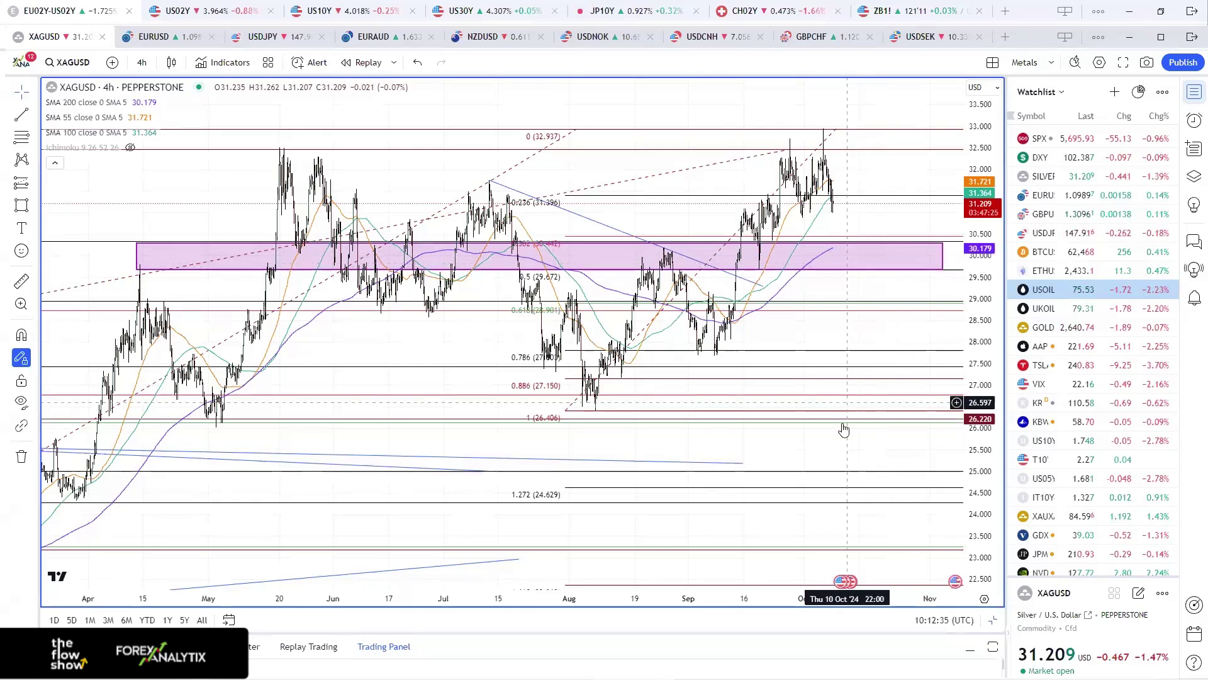
Step: Restore silver to the grid, open the emerging-market layout, and maximize the USDMXN 4-hour chart
scroll(842, 426, "down", 5)
scroll(836, 271, "up", 5)
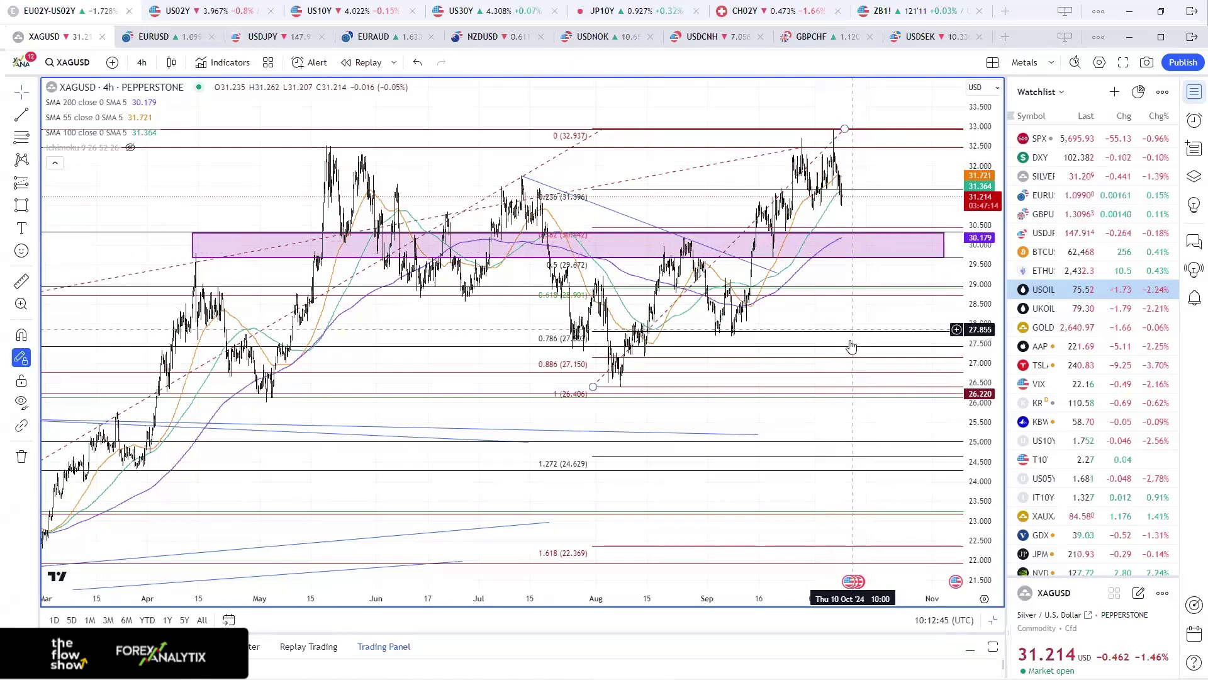
scroll(852, 342, "up", 3)
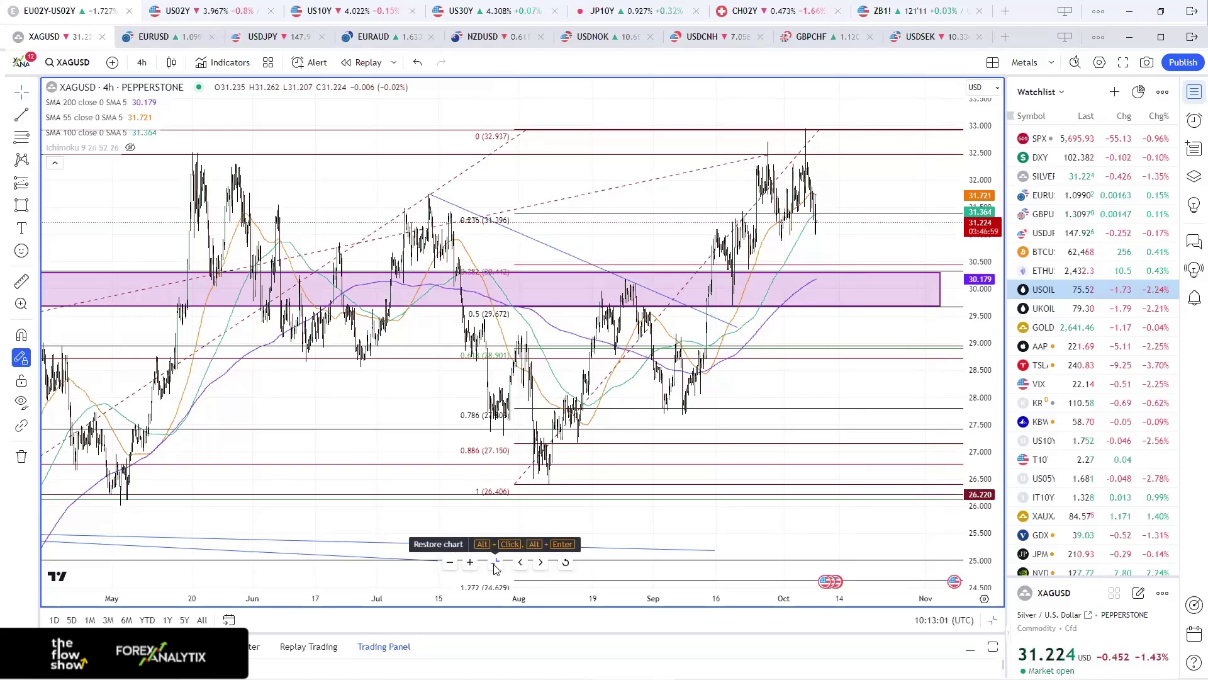
left_click(494, 564)
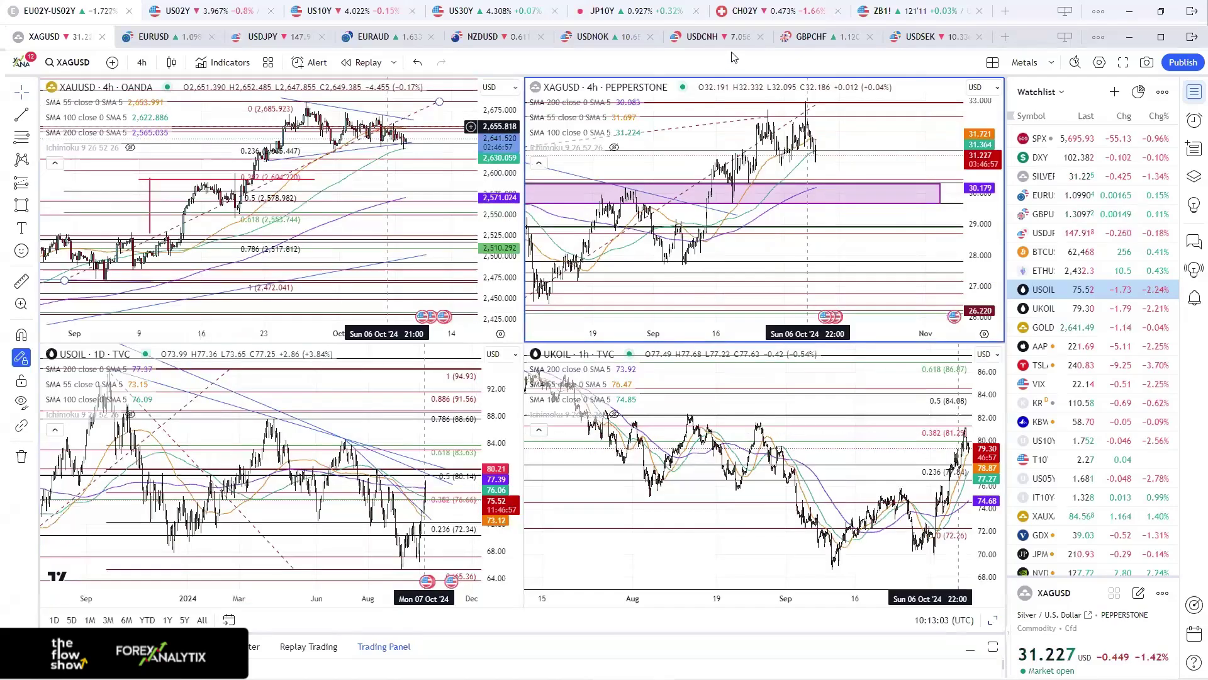
left_click(713, 38)
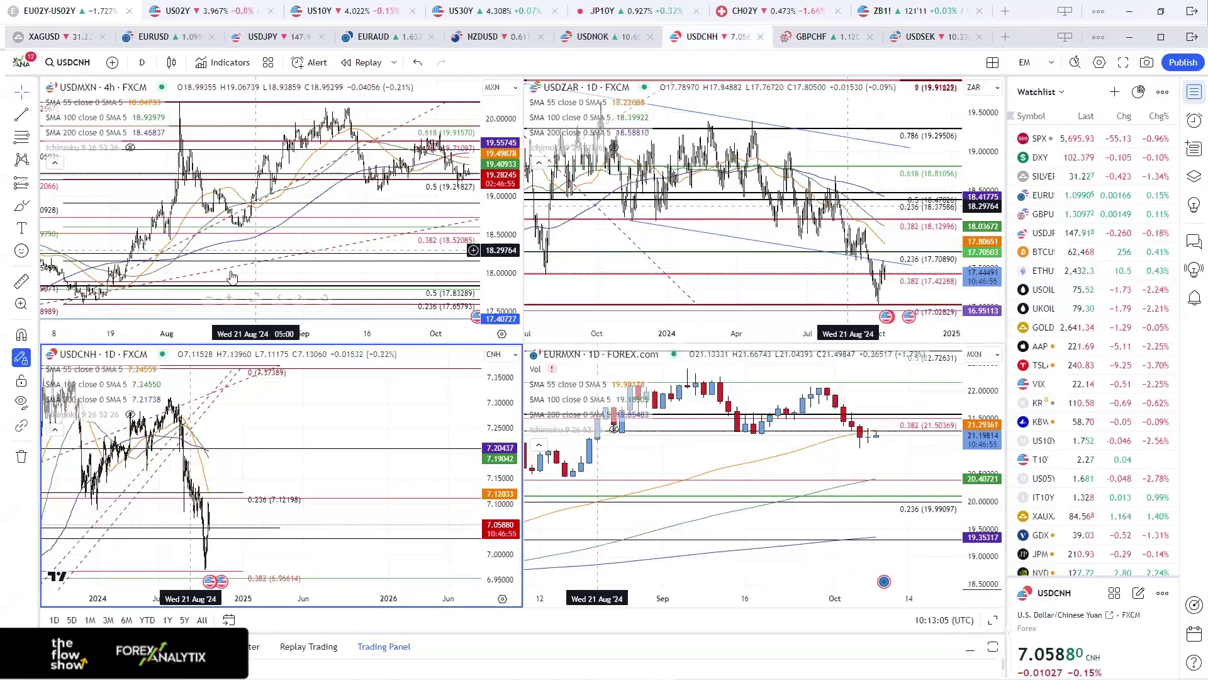
left_click(254, 298)
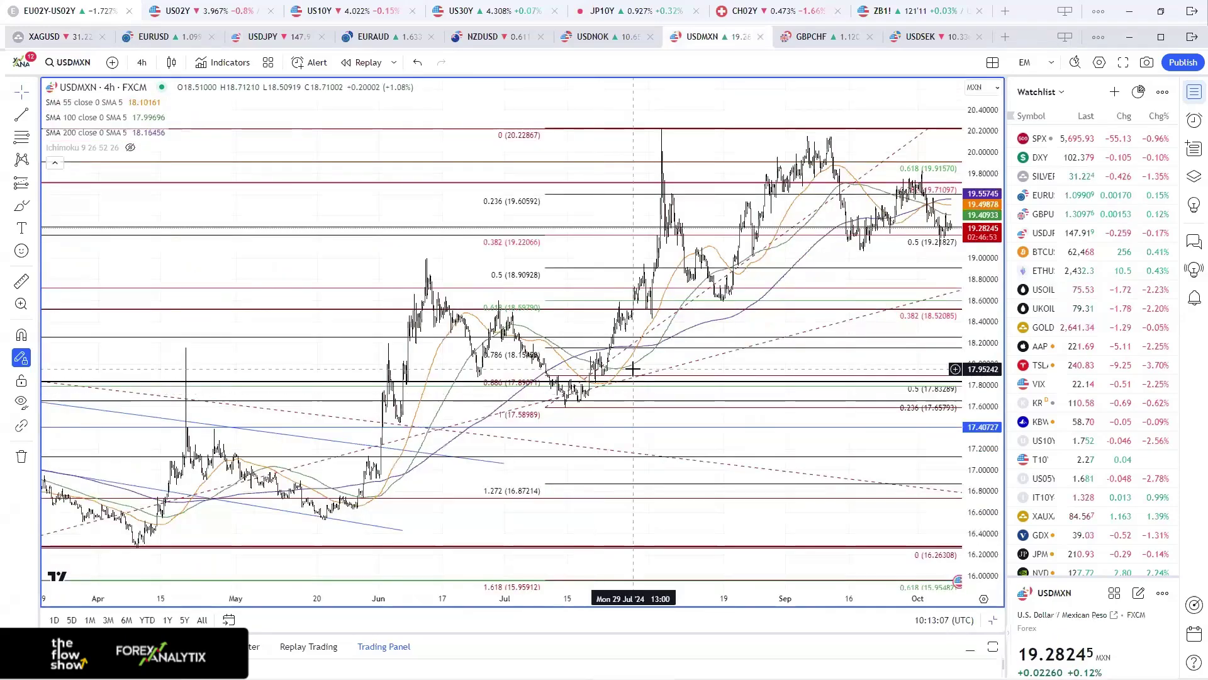
Step: Pan USDMXN to show May through November, then restore it to the four-chart layout
scroll(633, 369, "up", 5)
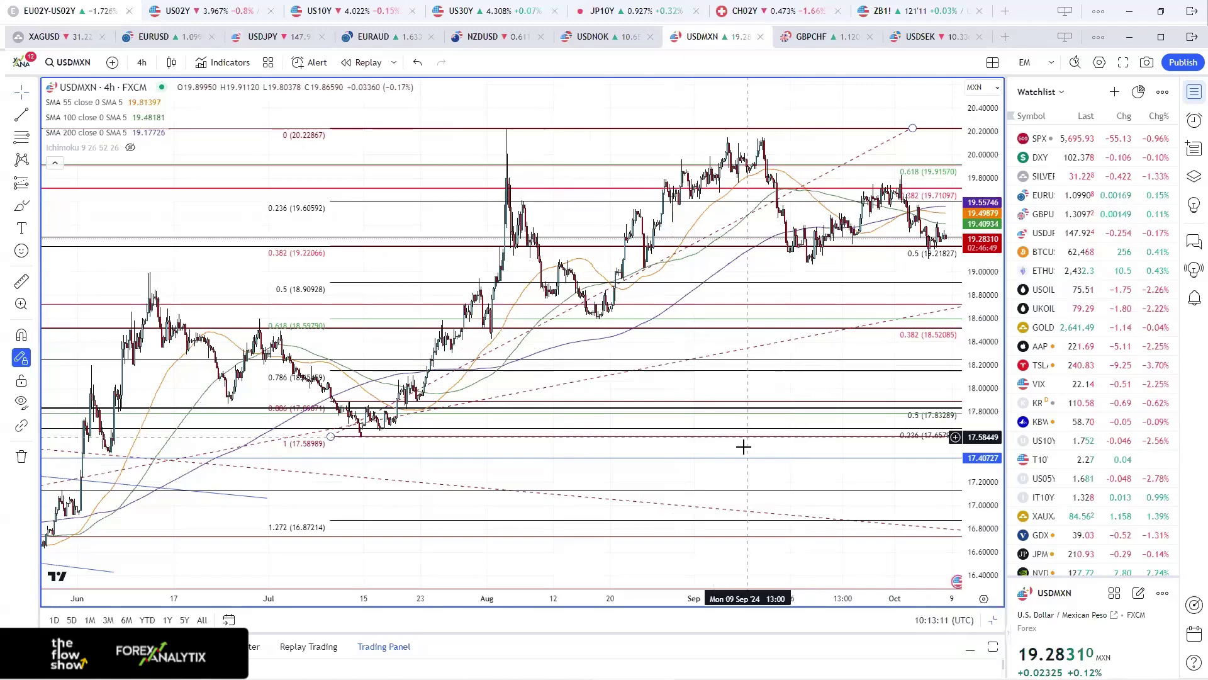
scroll(743, 446, "down", 3)
scroll(743, 447, "up", 4)
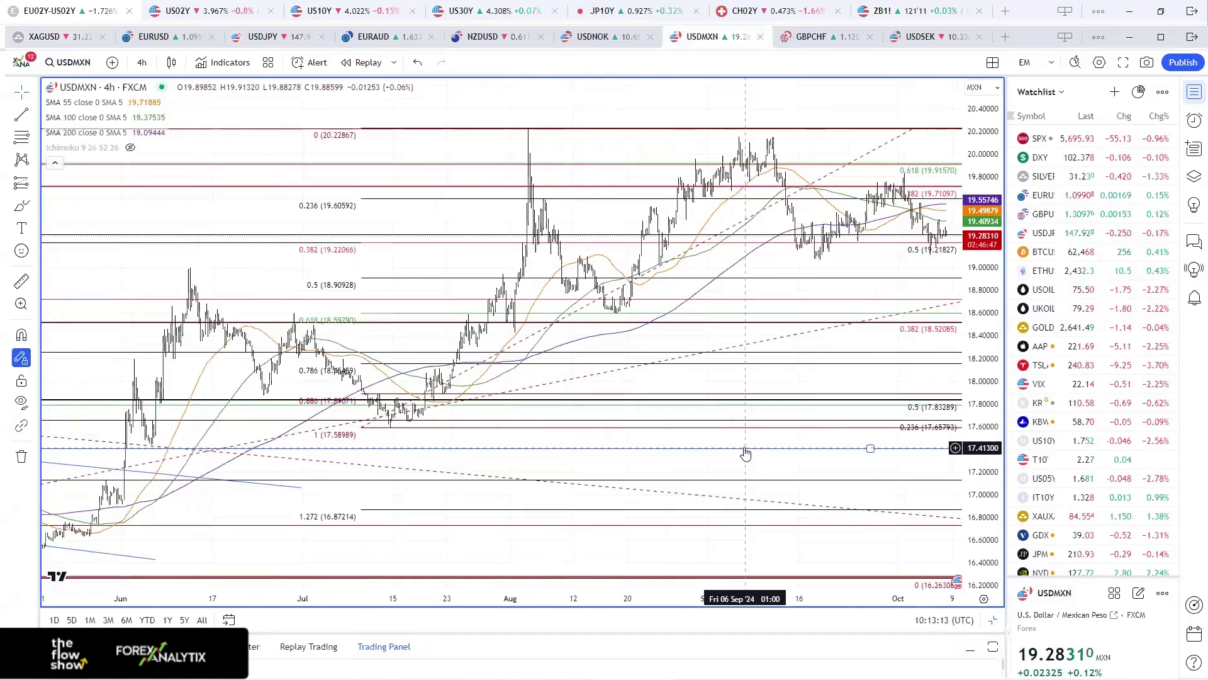
scroll(741, 446, "down", 5)
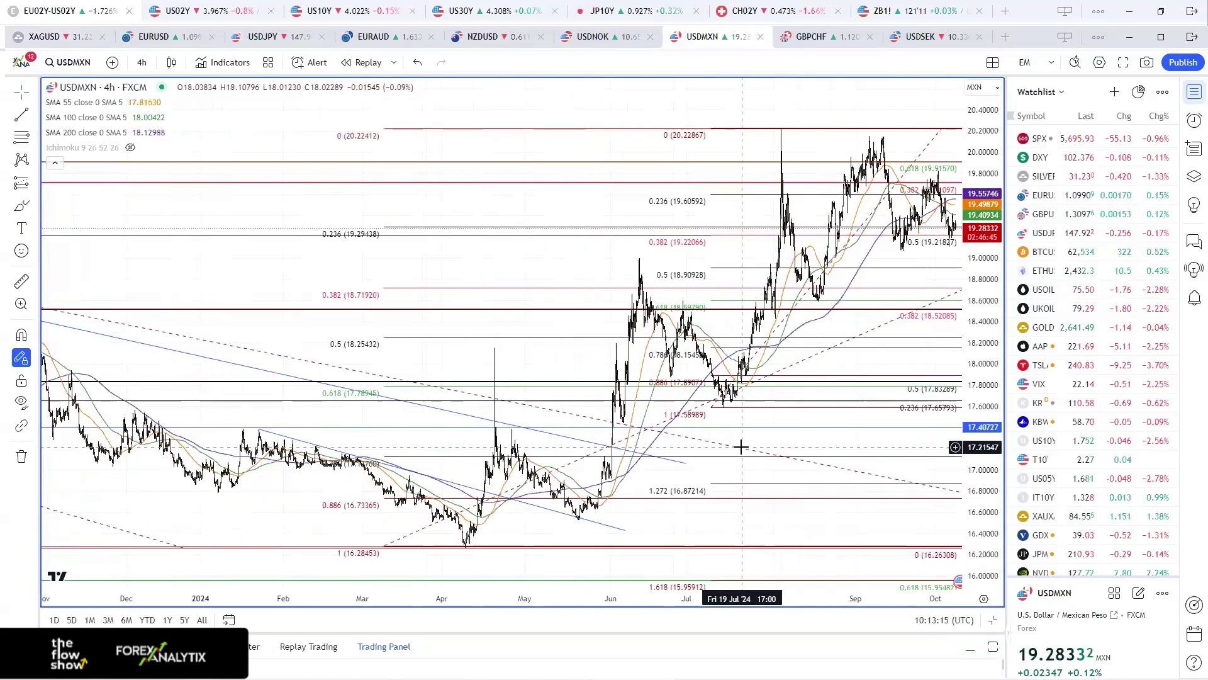
scroll(626, 247, "up", 2)
left_click_drag(439, 214, 296, 211)
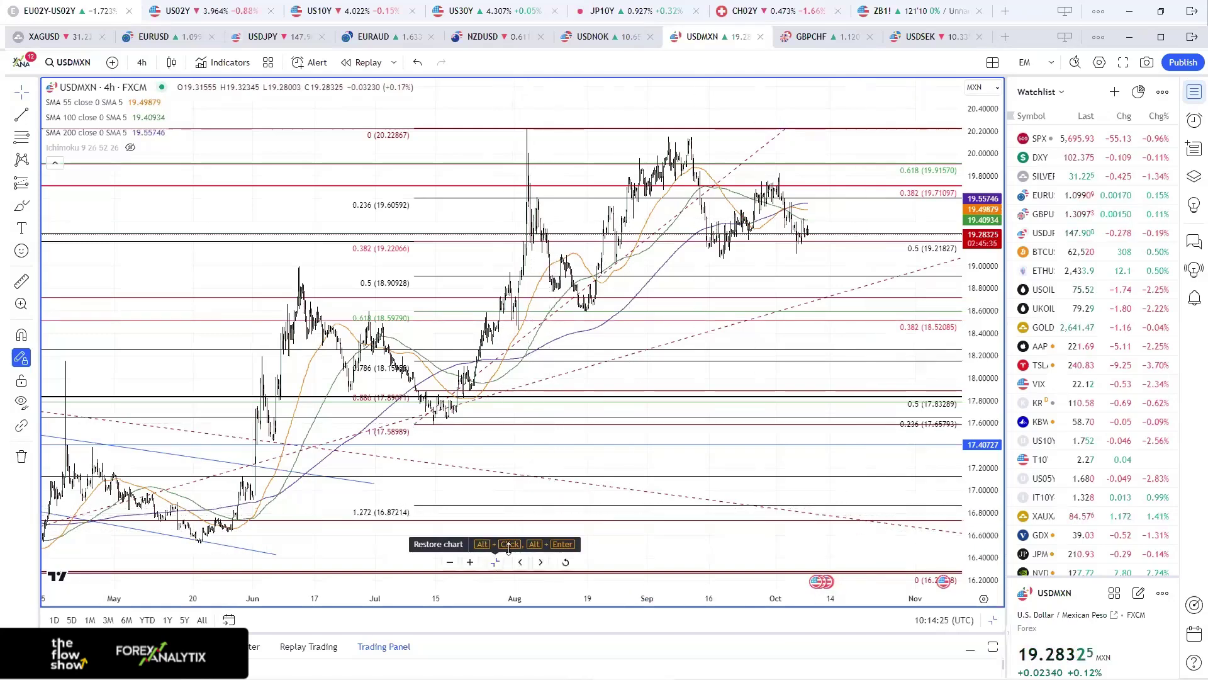
left_click(495, 561)
Step: Maximize the EURMXN daily chart and pan it to bring late 2024 into view
left_click(831, 502)
key("alt+Return")
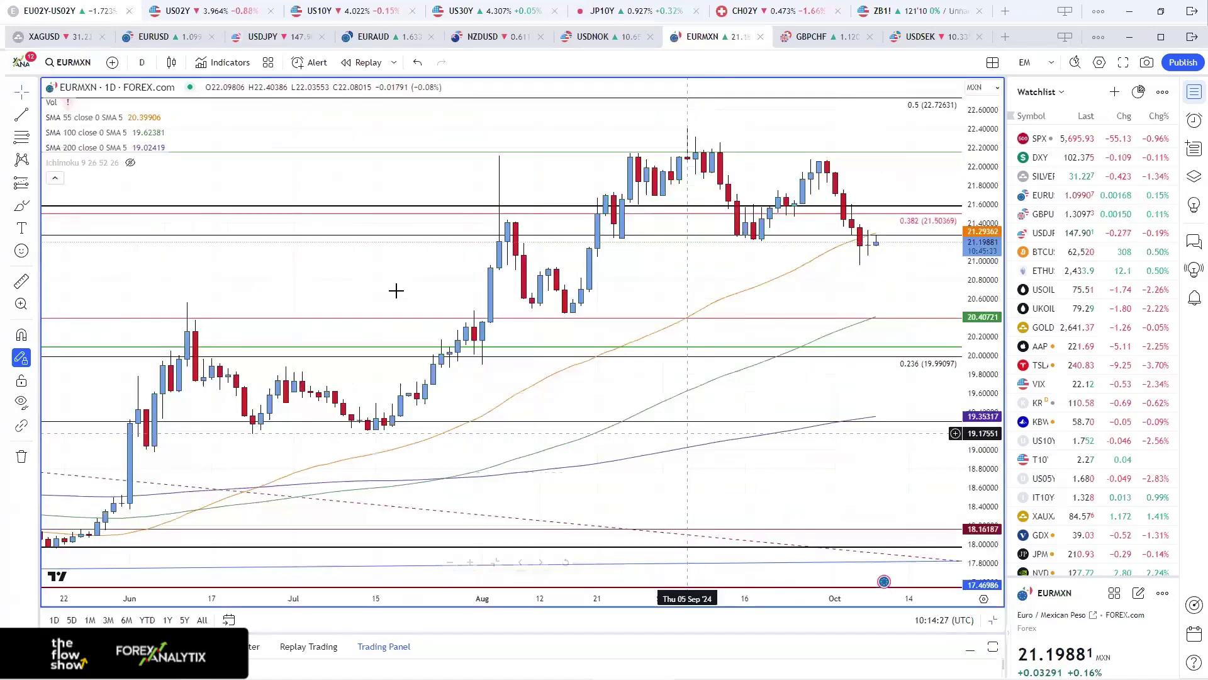
scroll(390, 284, "down", 10)
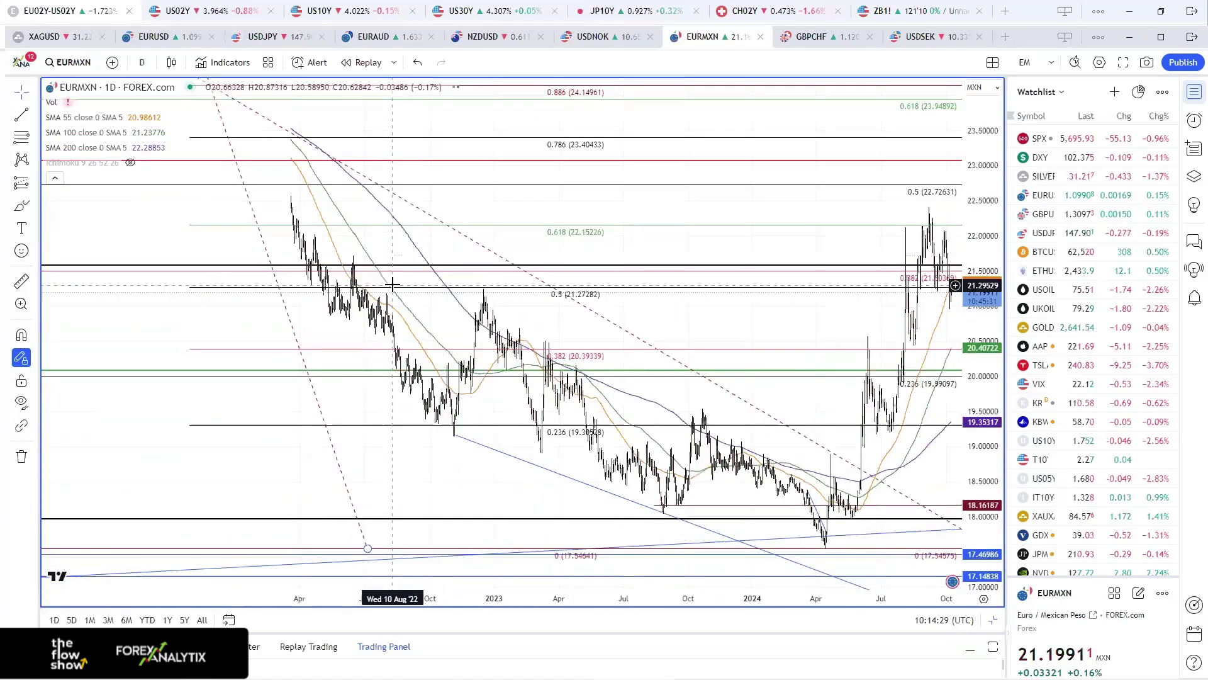
scroll(394, 290, "right", 5)
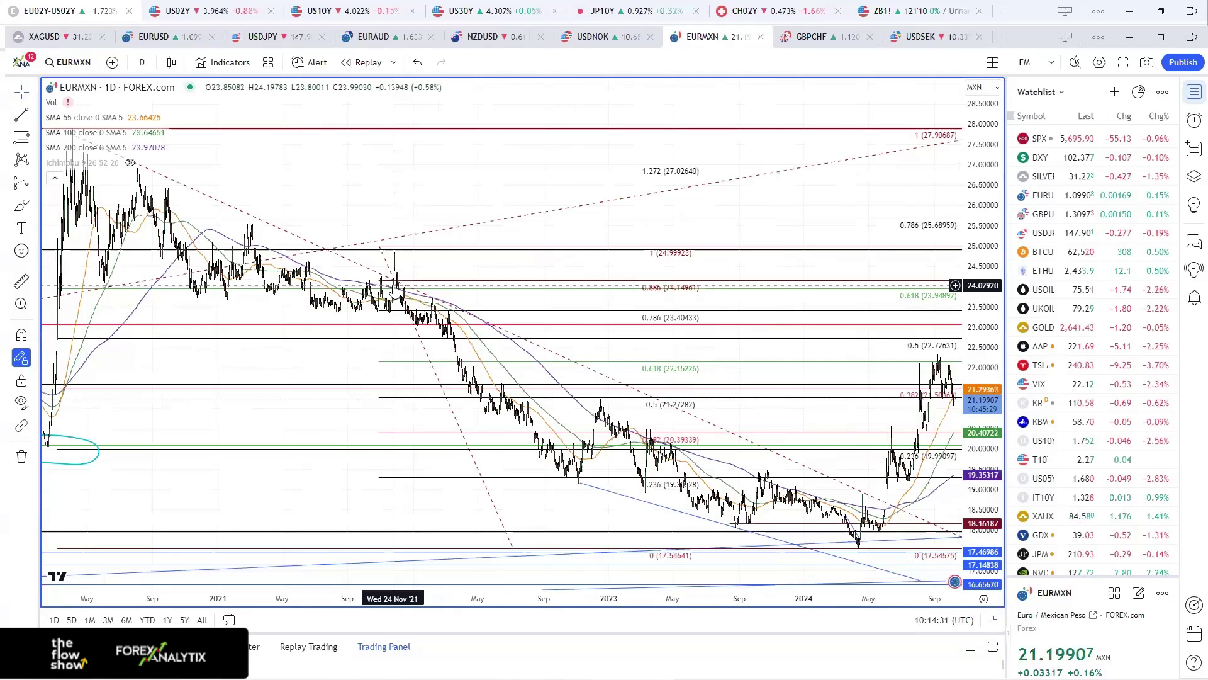
scroll(479, 290, "left", 4)
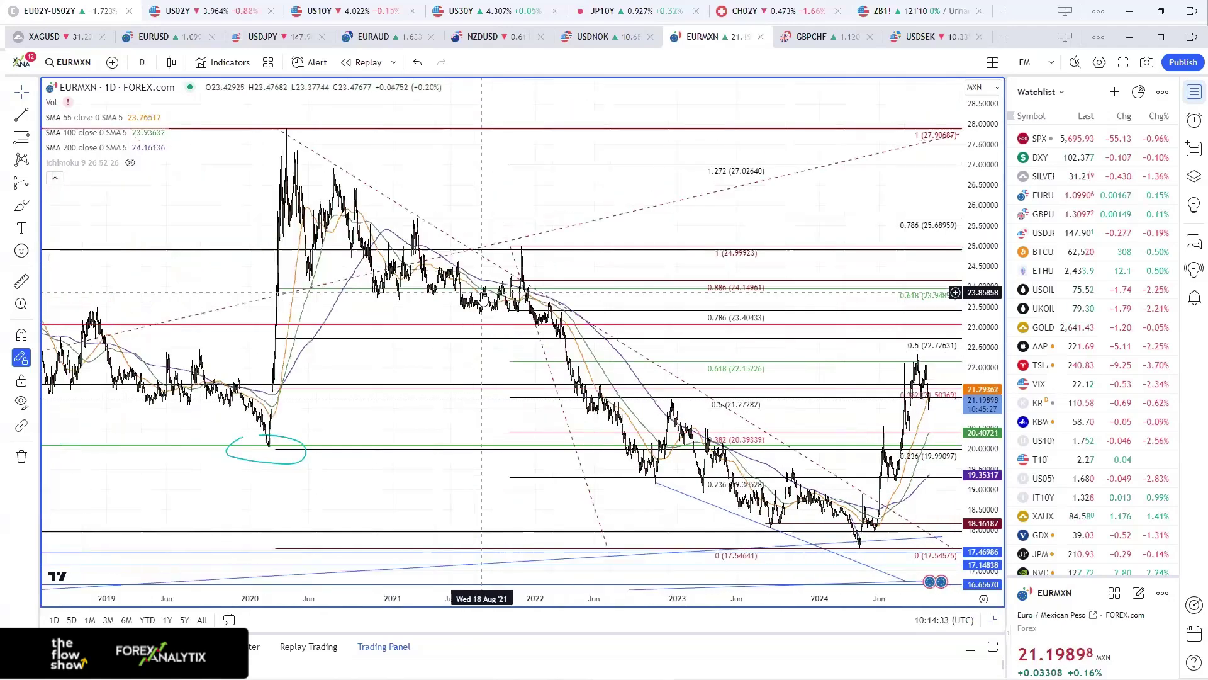
scroll(524, 366, "right", 4)
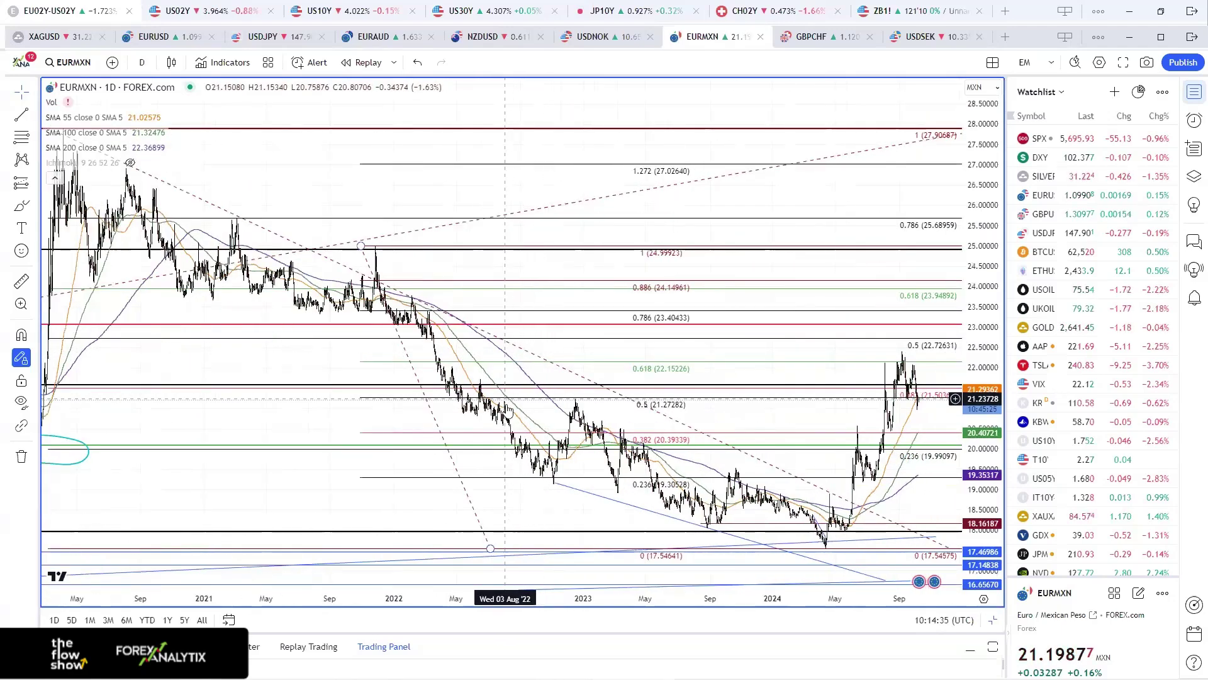
scroll(505, 427, "left", 3)
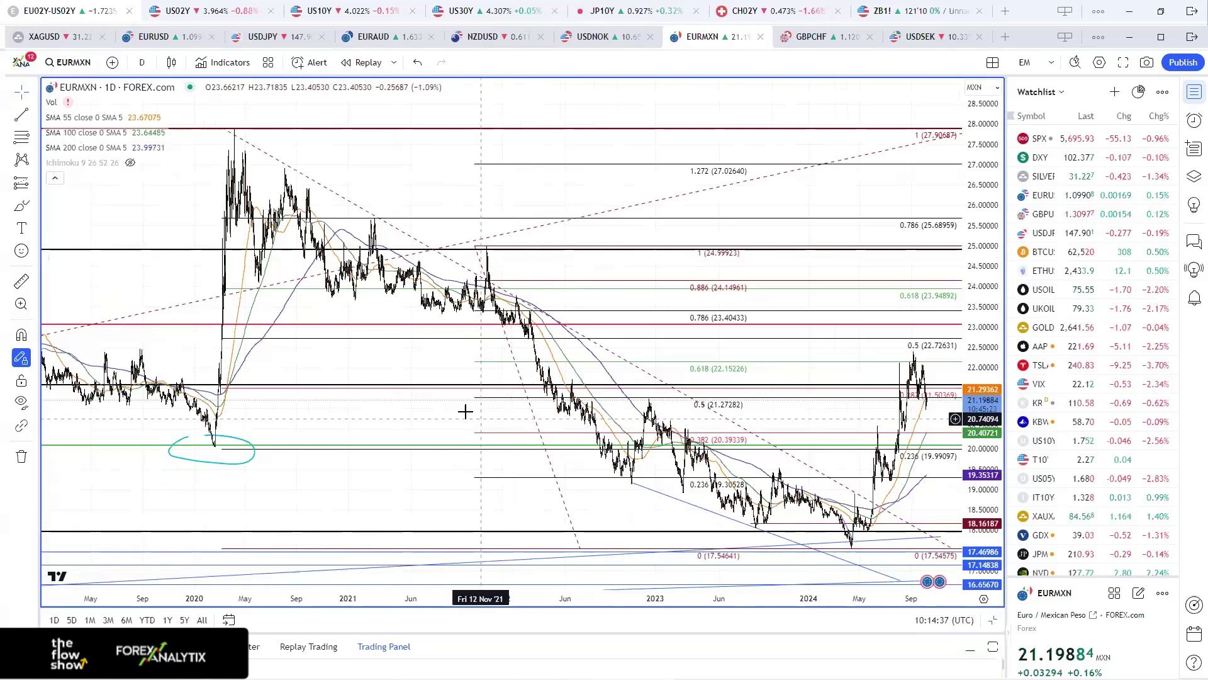
left_click_drag(510, 204, 447, 206)
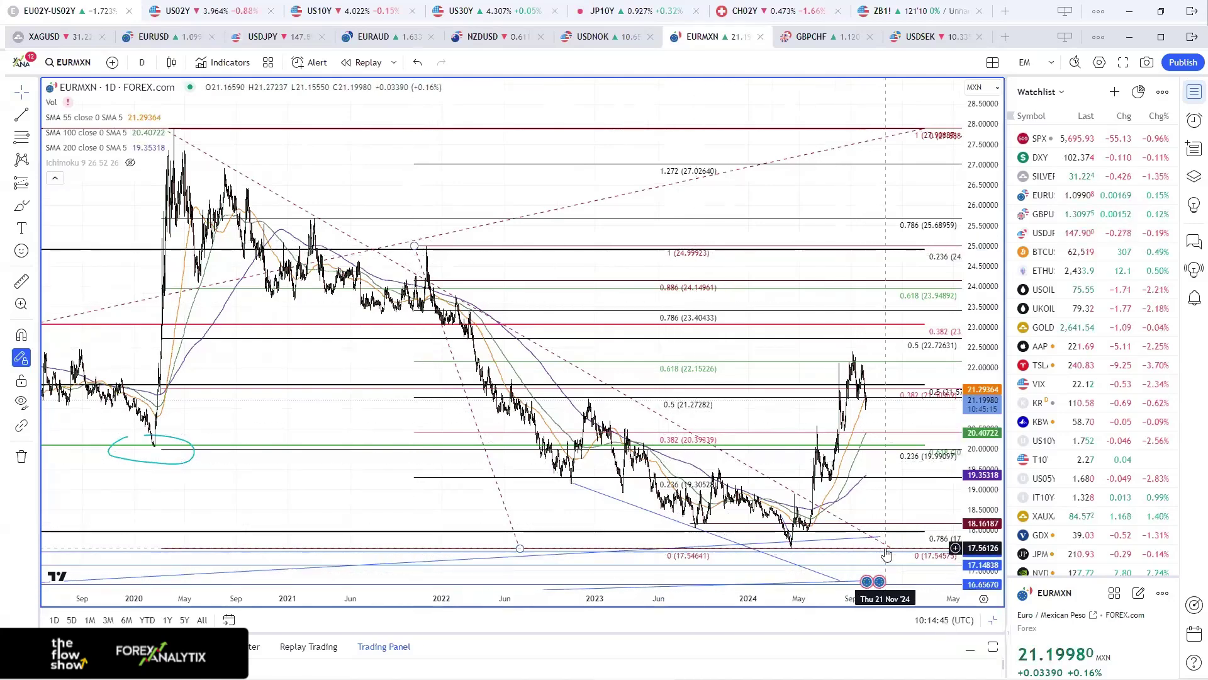
Step: Delete the blue trend line, then zoom to review price near 21.2076 below the 0.5 level
right_click(599, 497)
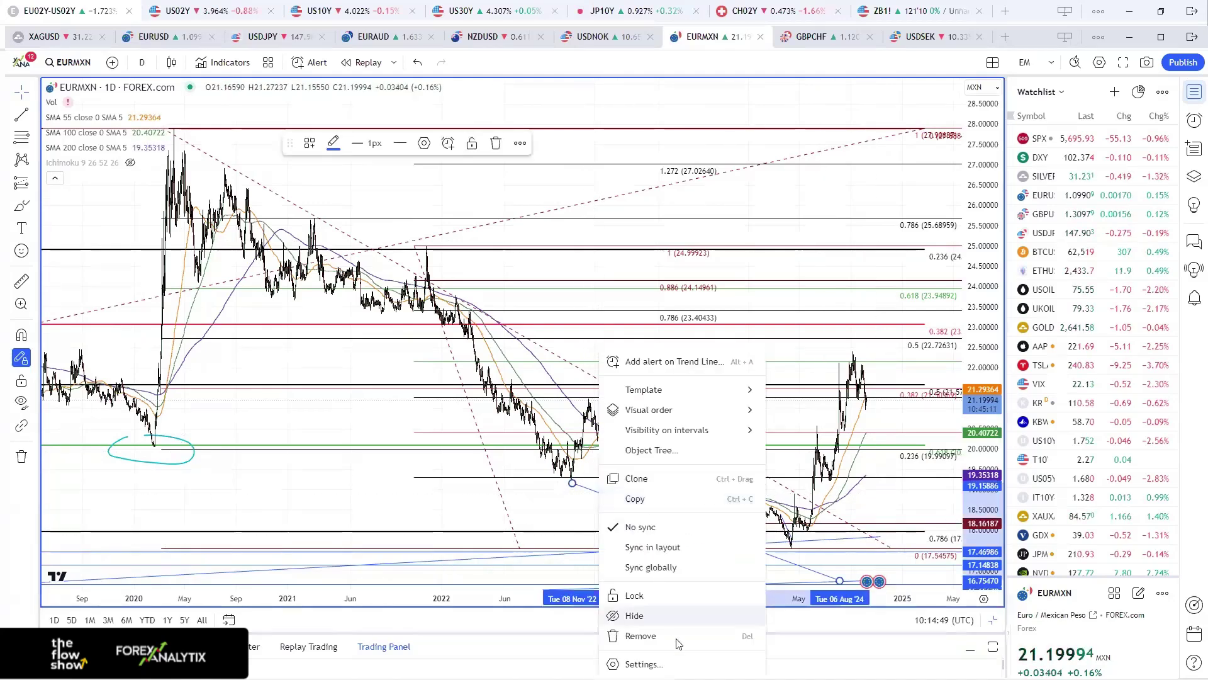
left_click(635, 636)
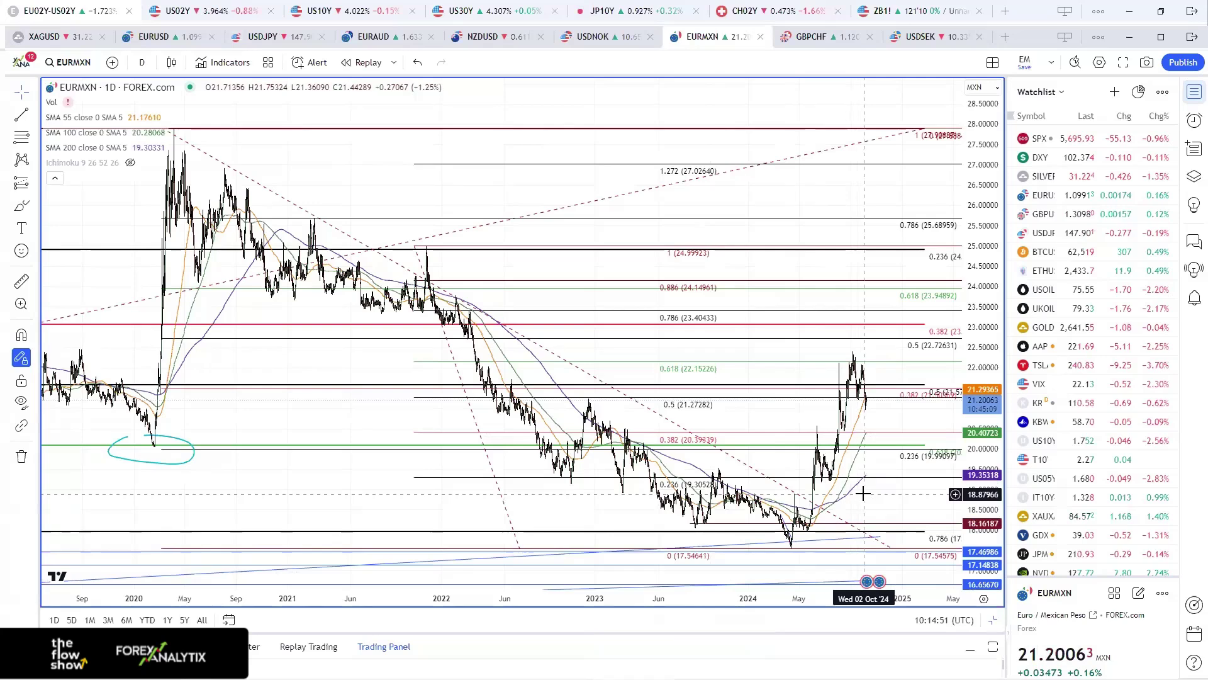
scroll(862, 494, "up", 2)
scroll(863, 493, "down", 2)
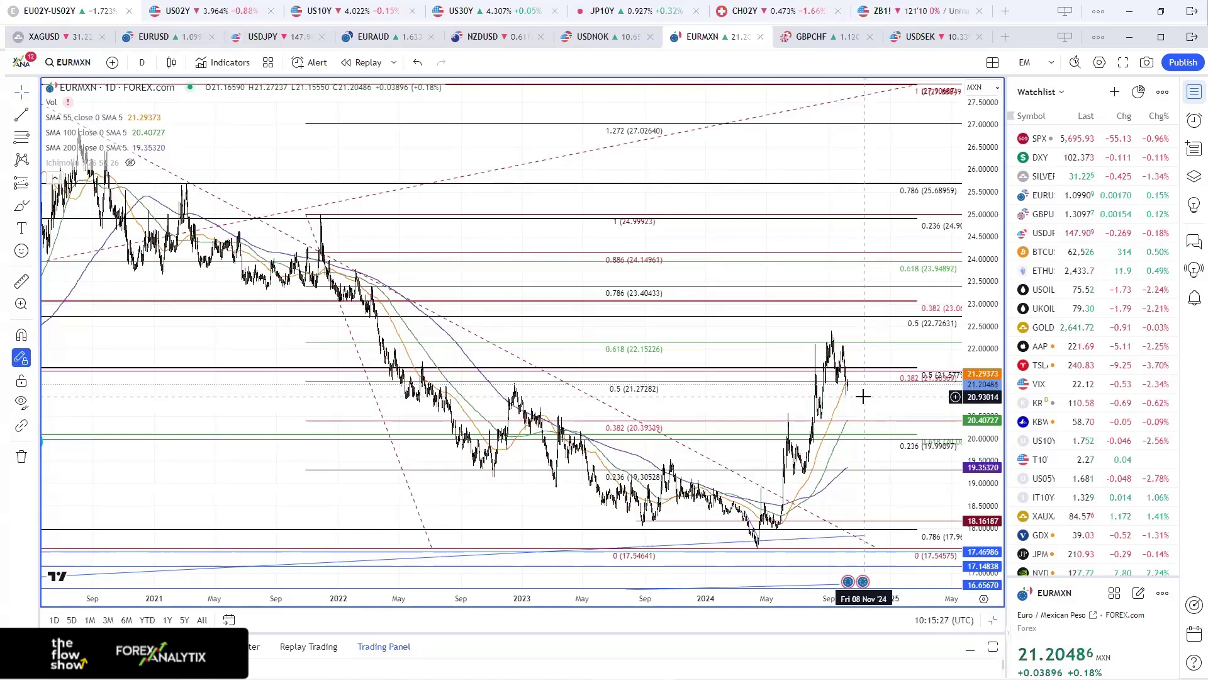
scroll(892, 433, "down", 2)
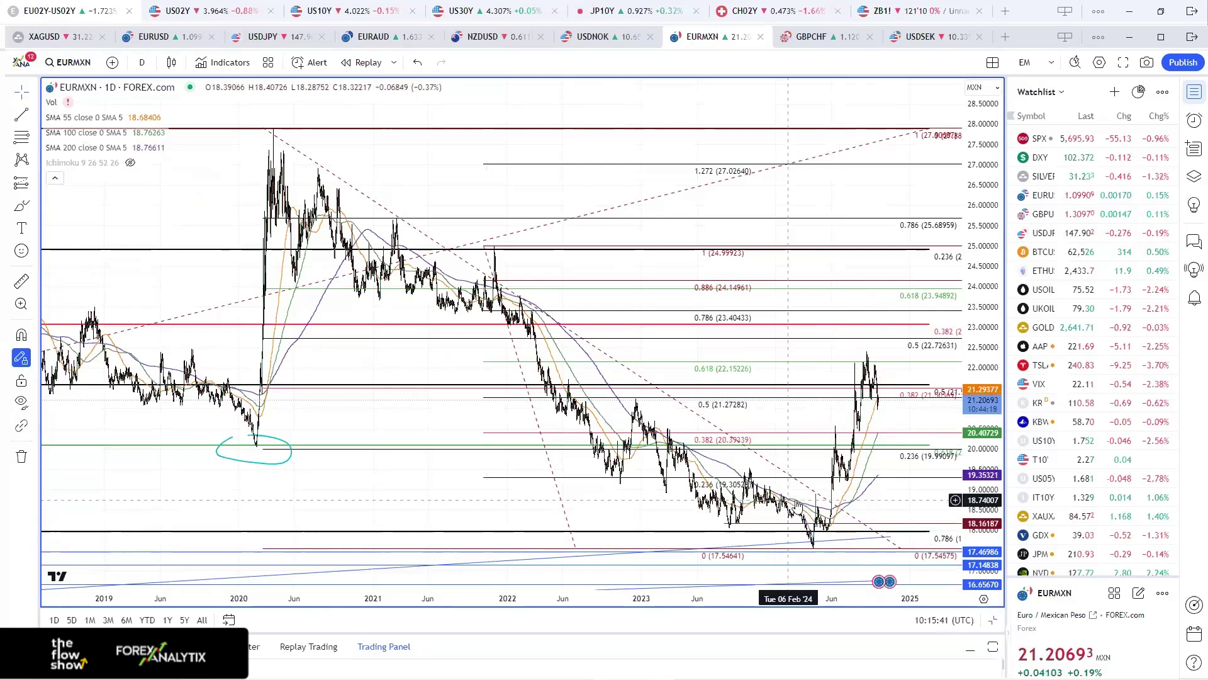
scroll(694, 506, "up", 2)
scroll(694, 506, "up", 2)
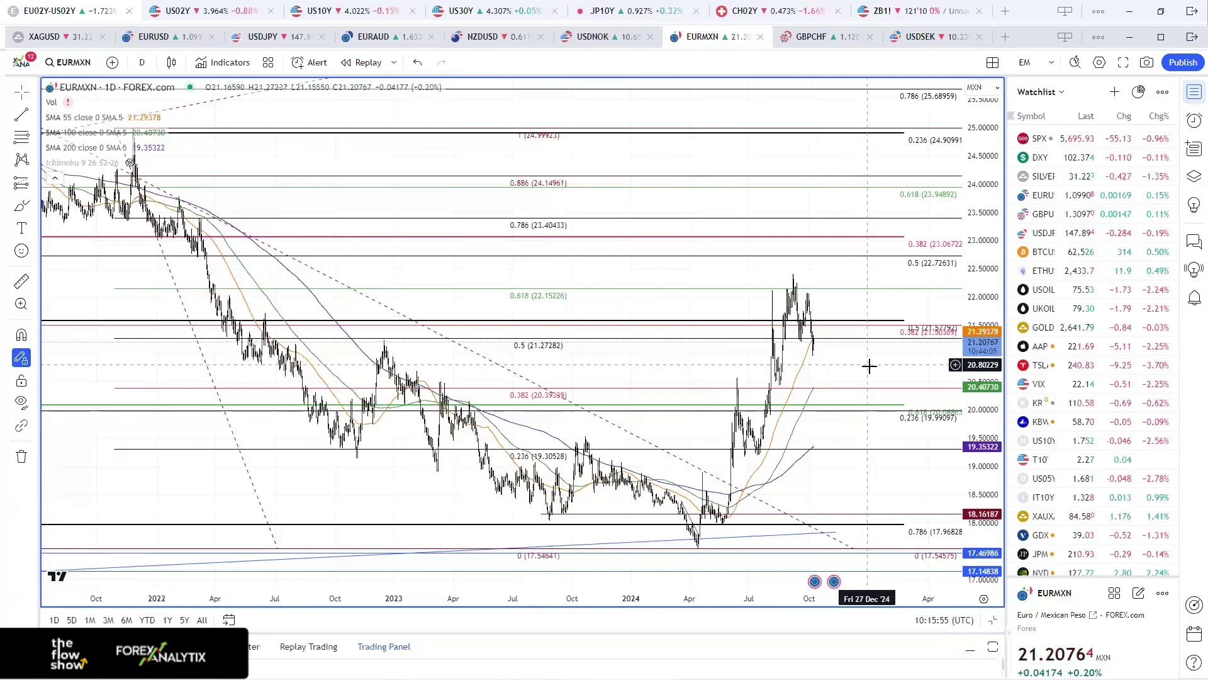
scroll(868, 363, "down", 1)
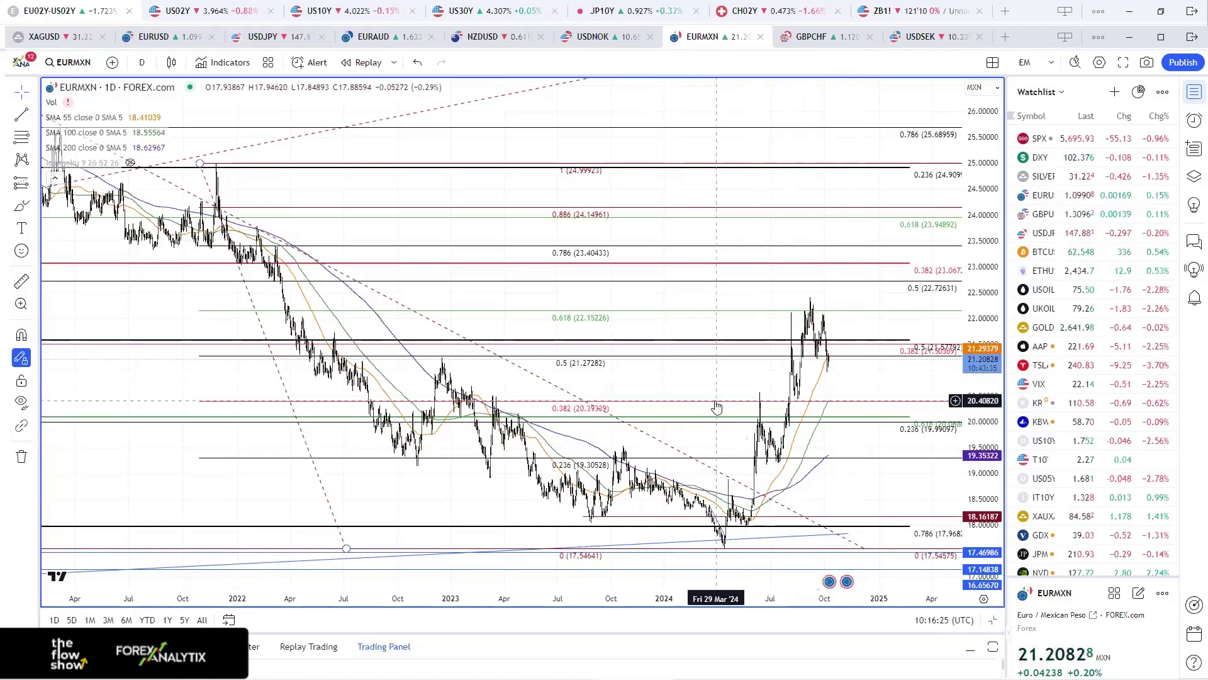
scroll(716, 408, "up", 2)
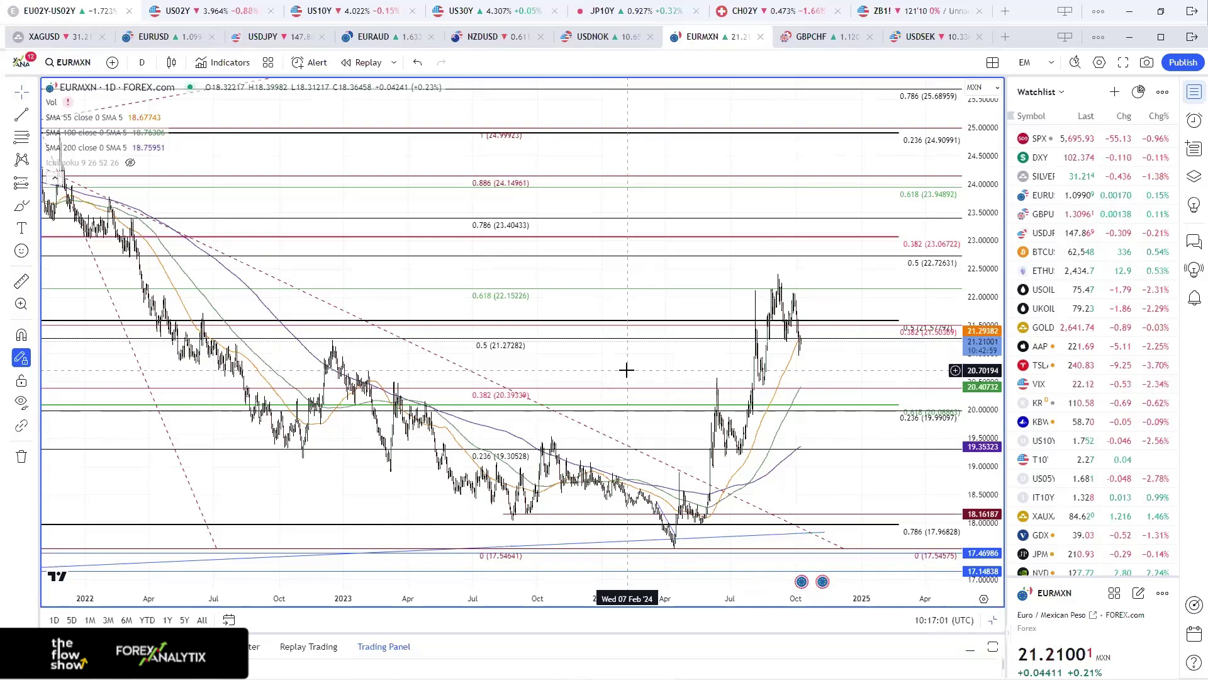
scroll(626, 369, "down", 3)
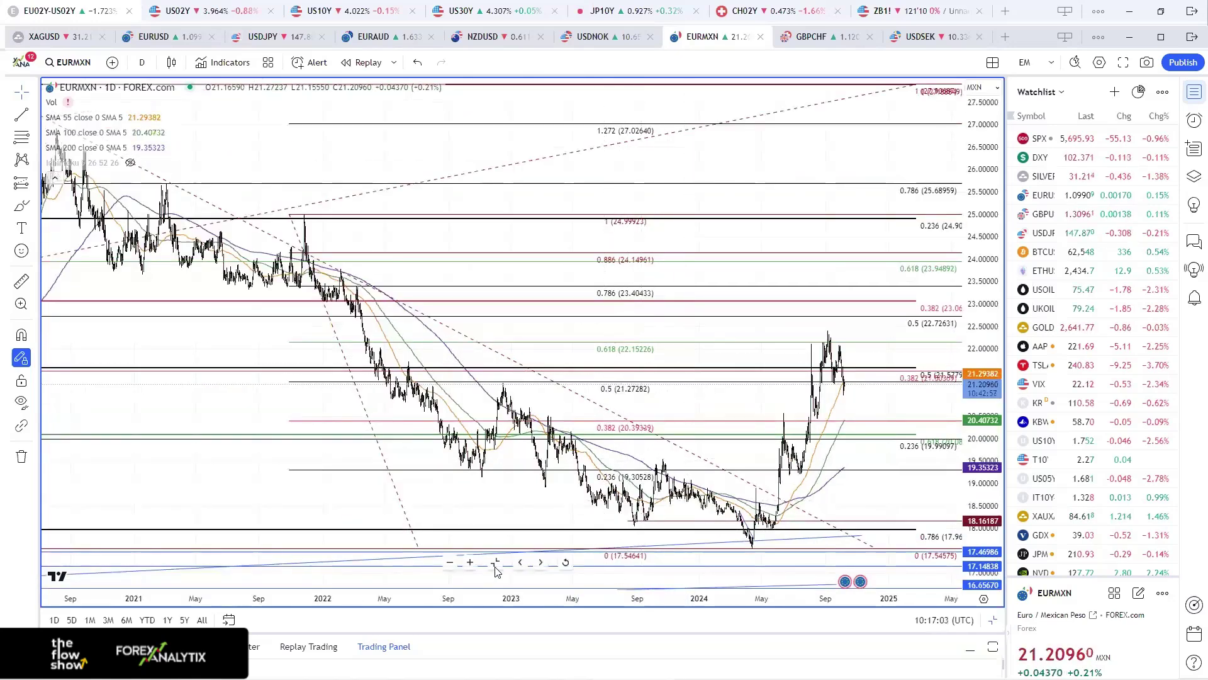
Step: Zoom in and out across the EURMXN daily chart to review its levels
mouse_move(495, 570)
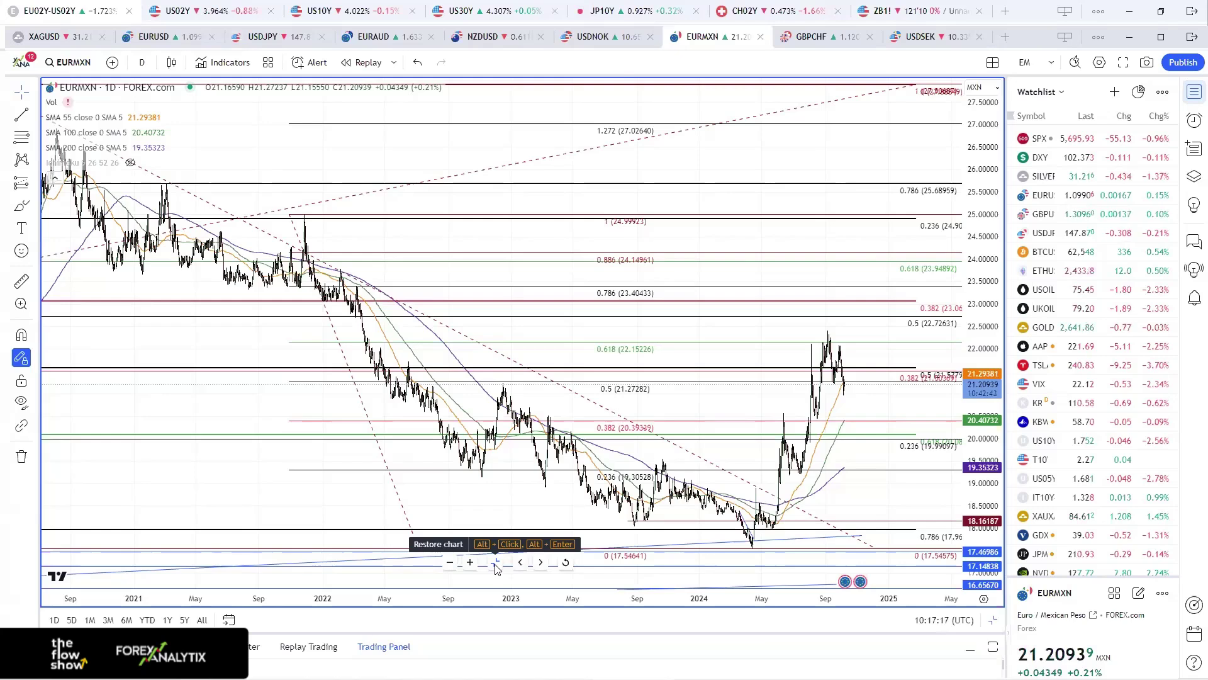
scroll(499, 465, "up", 3)
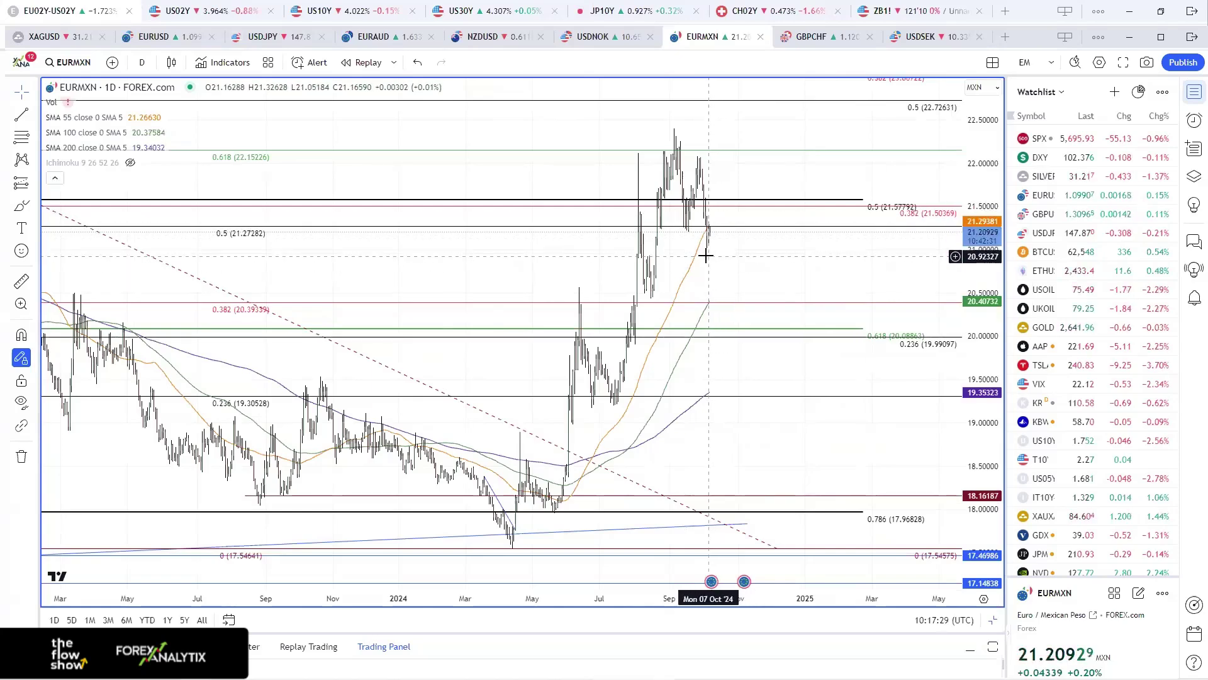
scroll(705, 254, "down", 2)
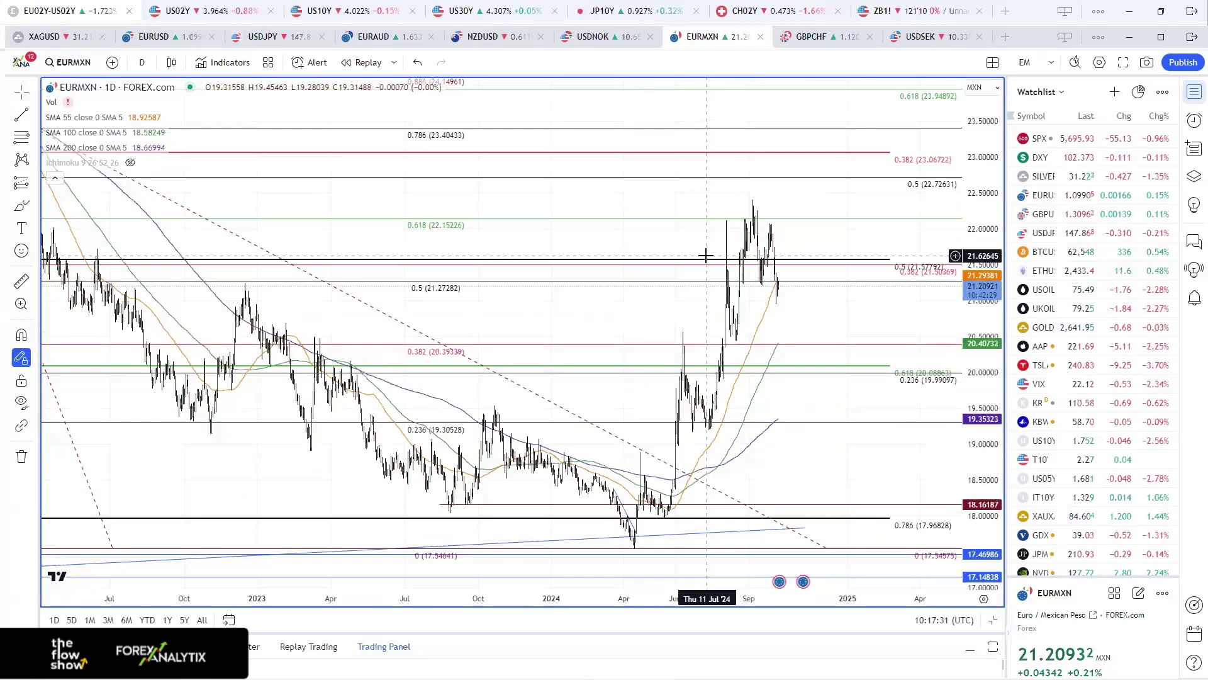
scroll(706, 255, "down", 2)
scroll(706, 261, "down", 1)
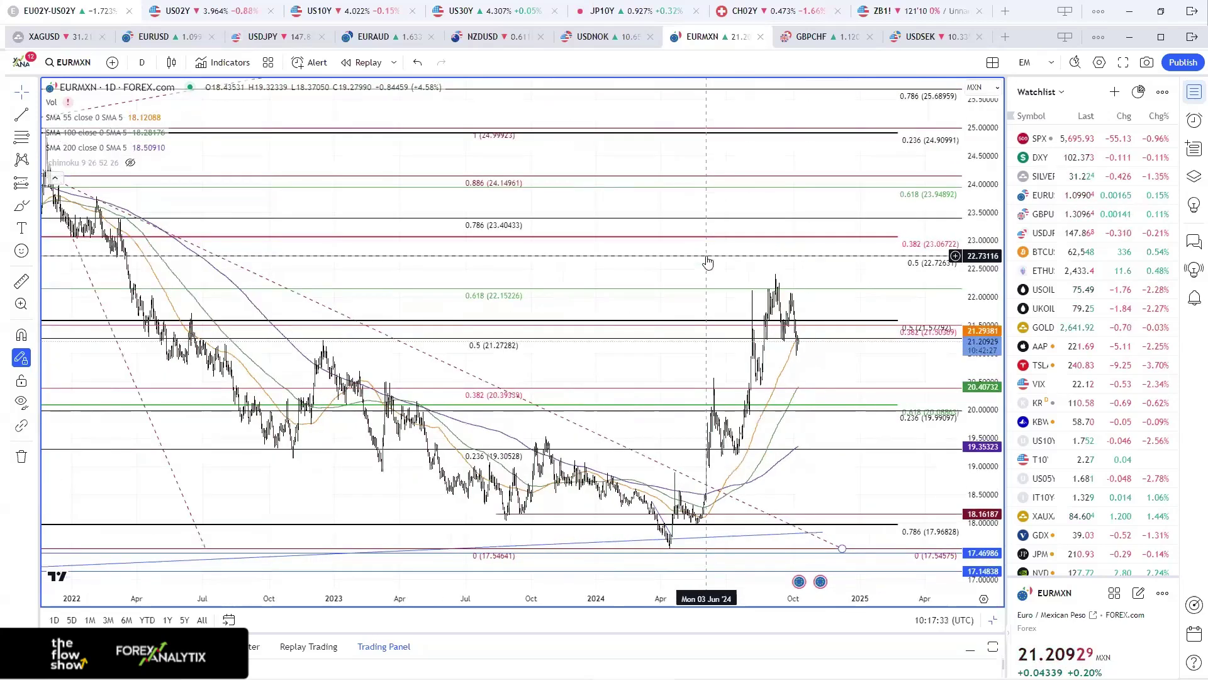
scroll(707, 260, "up", 1)
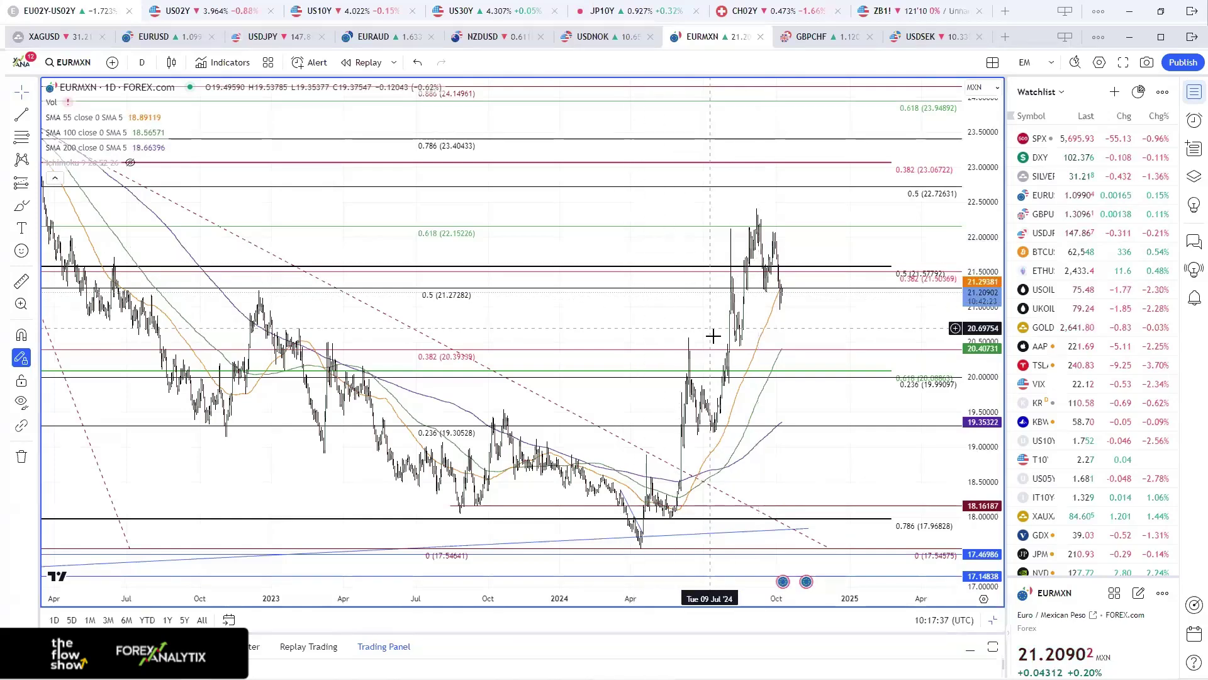
scroll(715, 343, "up", 1)
scroll(828, 227, "down", 2)
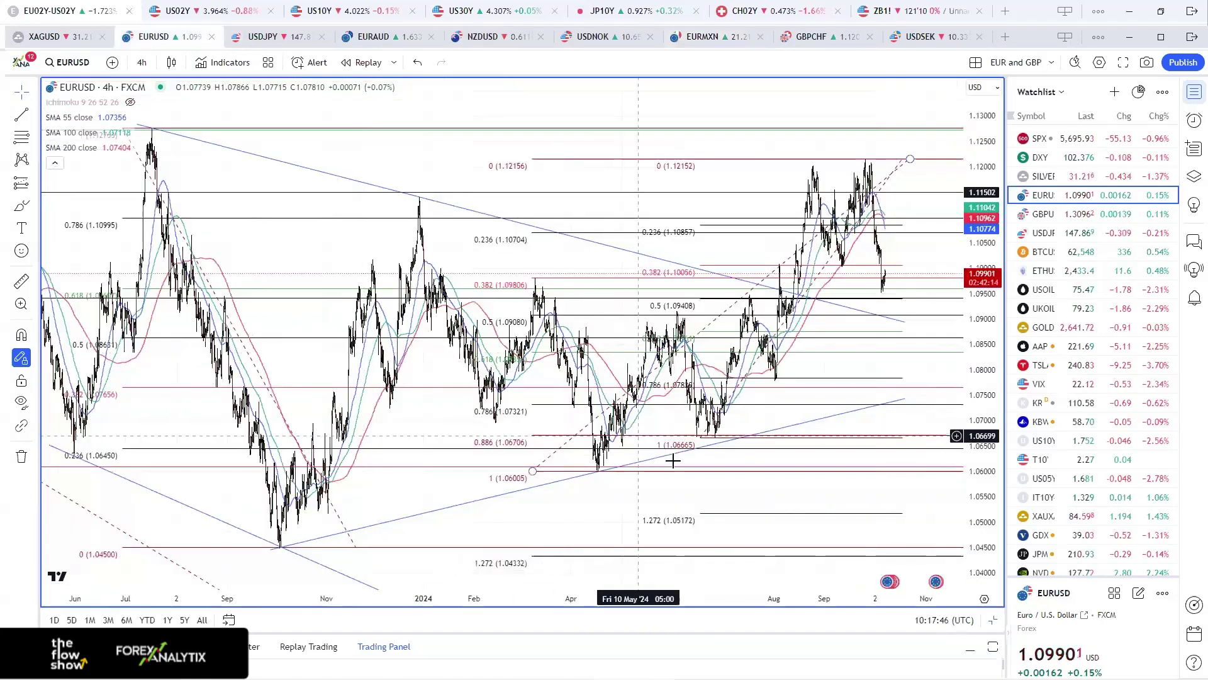
Step: Switch to the USDJPY layout and maximize its 4h chart, showing Fibonacci levels 139.600–155.440
scroll(672, 462, "up", 4)
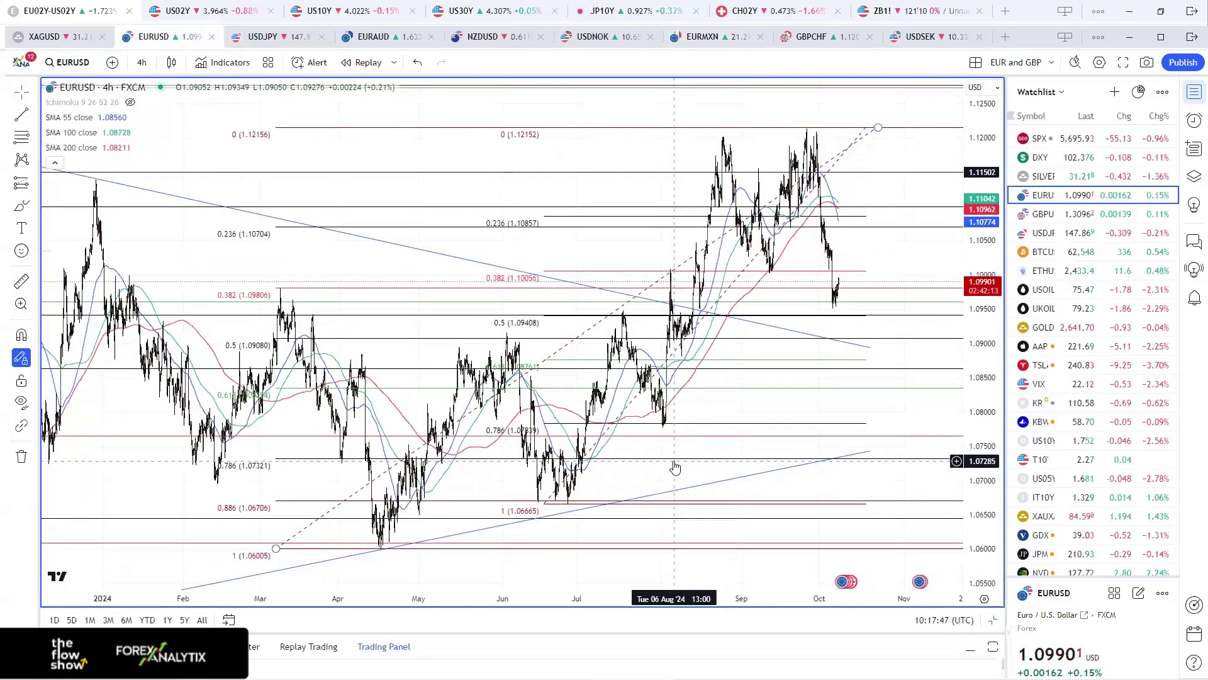
scroll(613, 503, "down", 3)
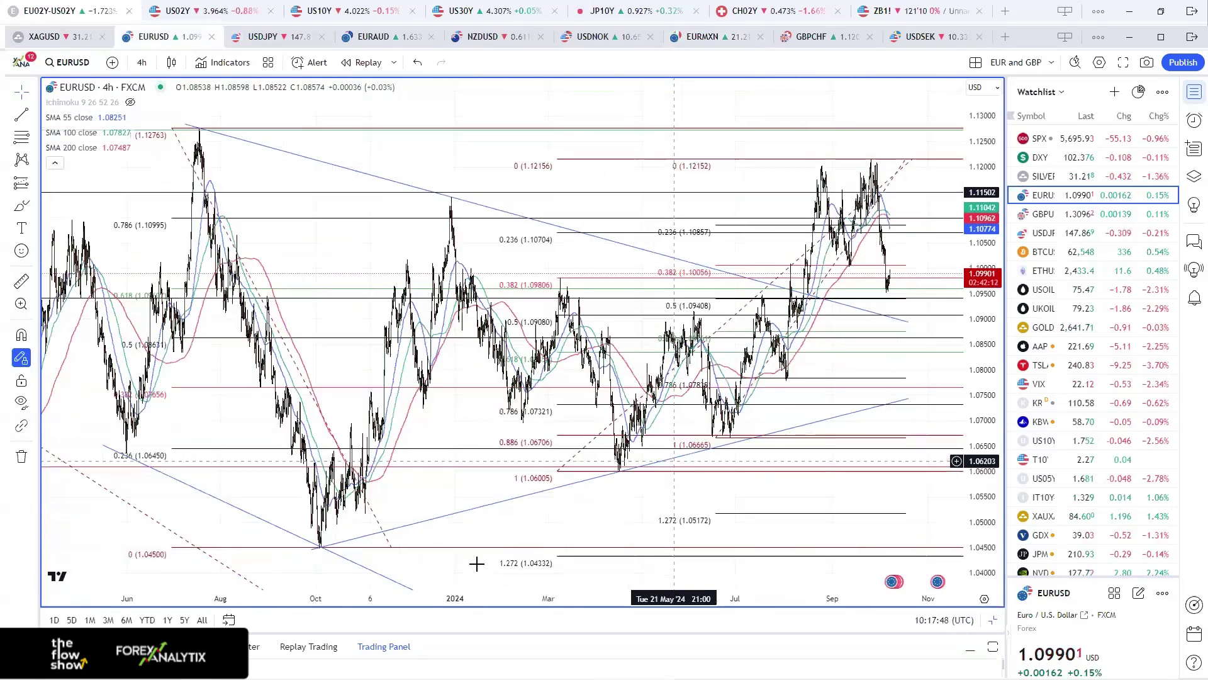
left_click(257, 34)
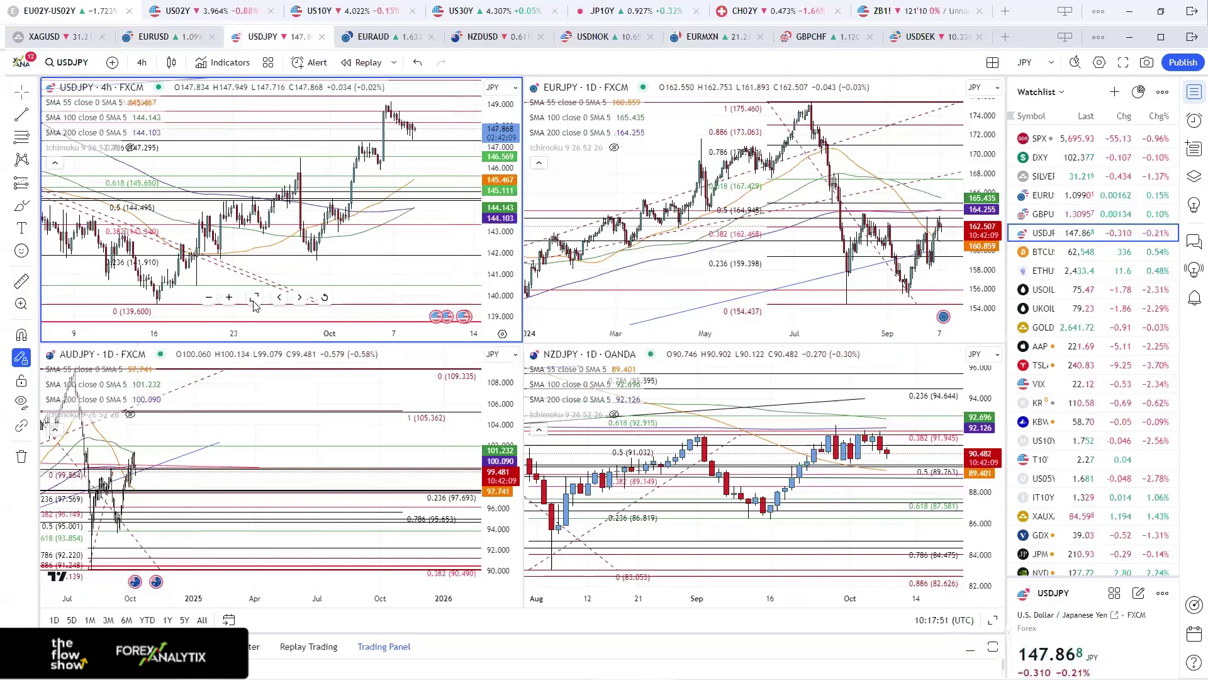
left_click(254, 300)
scroll(790, 463, "up", 3)
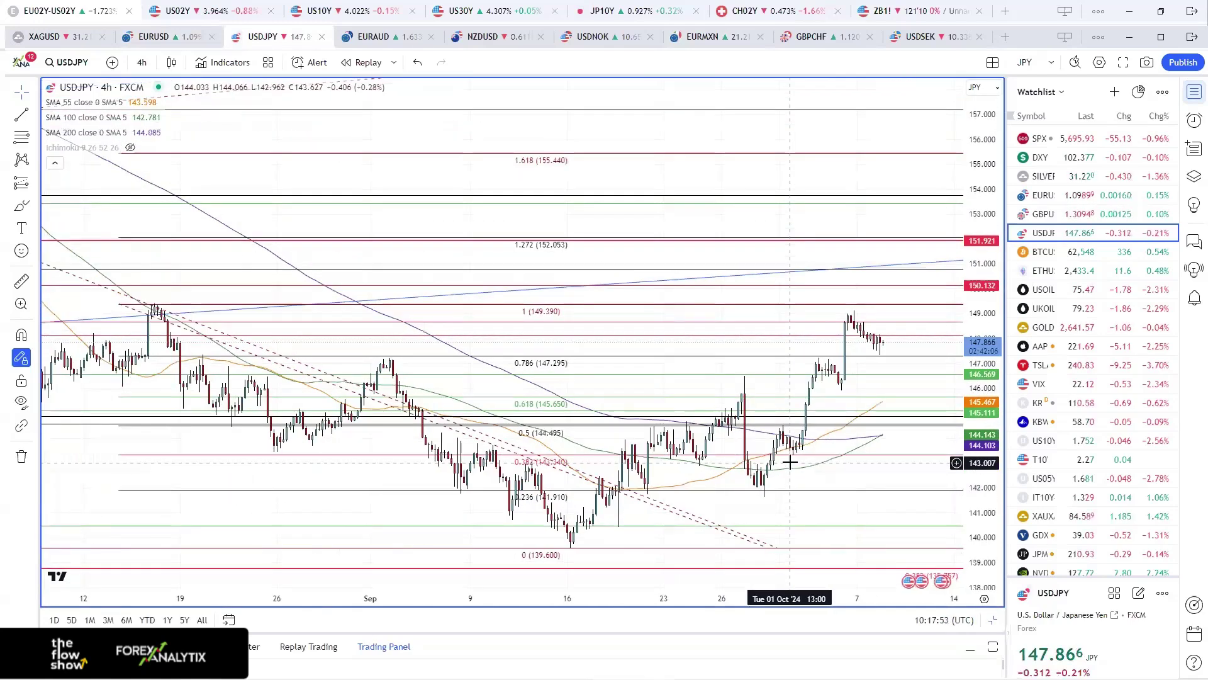
scroll(790, 462, "down", 3)
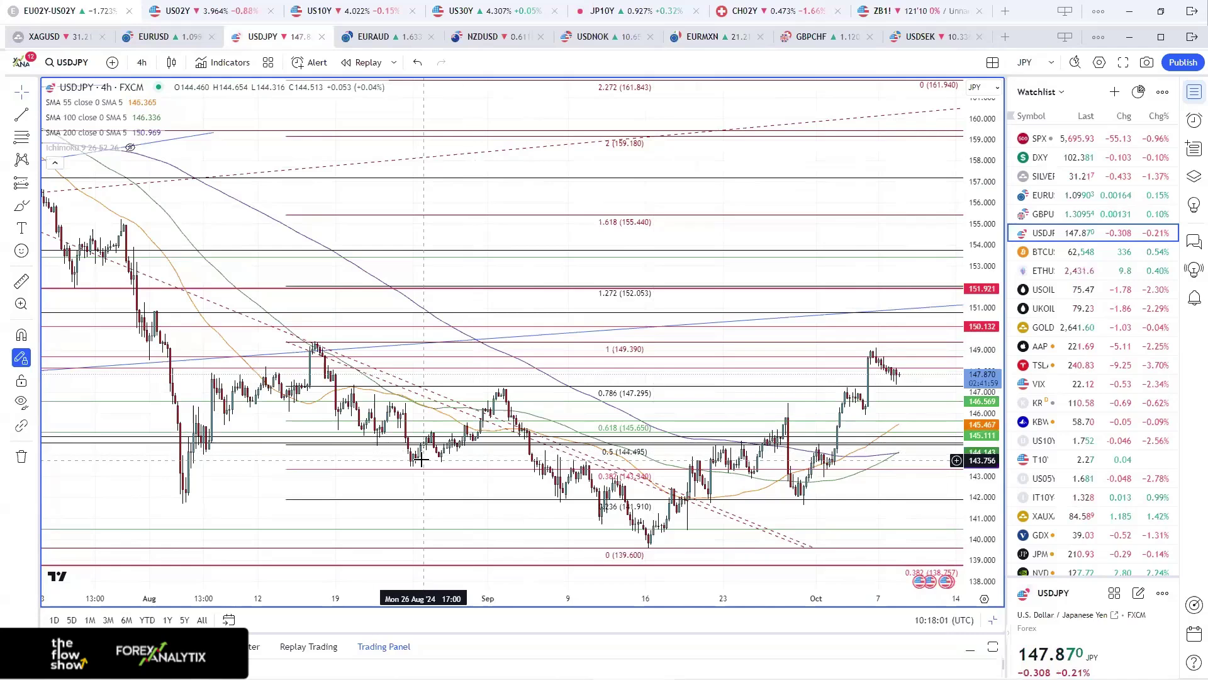
scroll(427, 460, "up", 3)
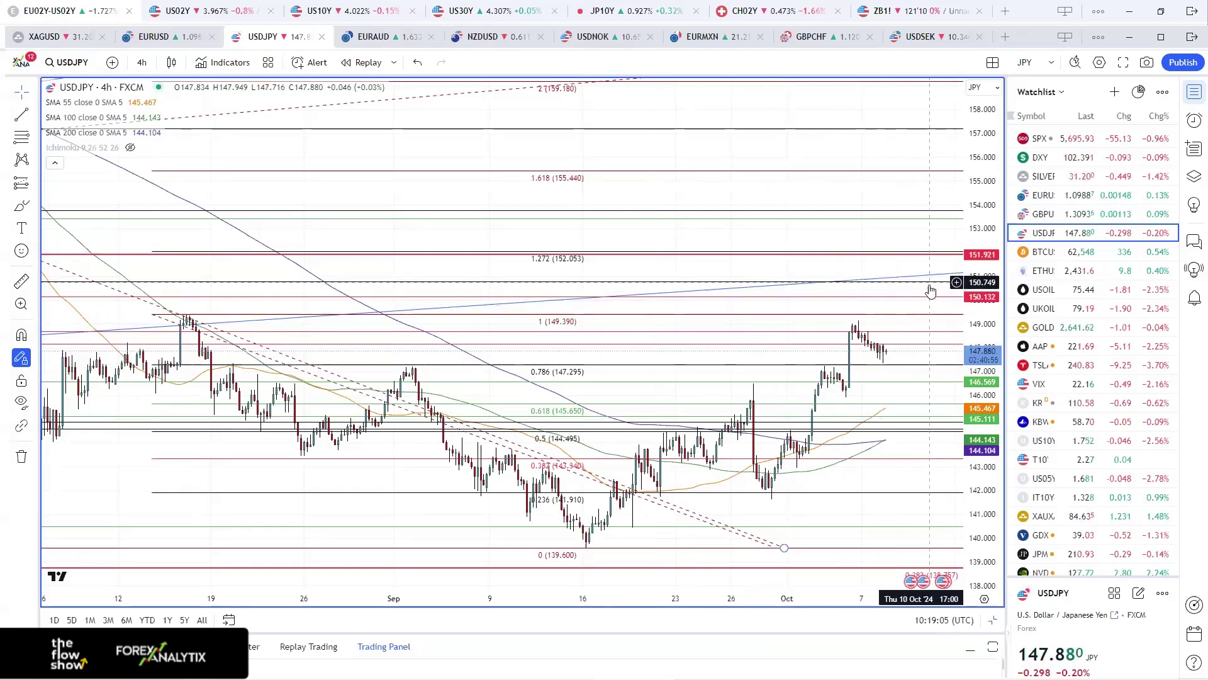
scroll(821, 444, "down", 2)
scroll(824, 452, "down", 3)
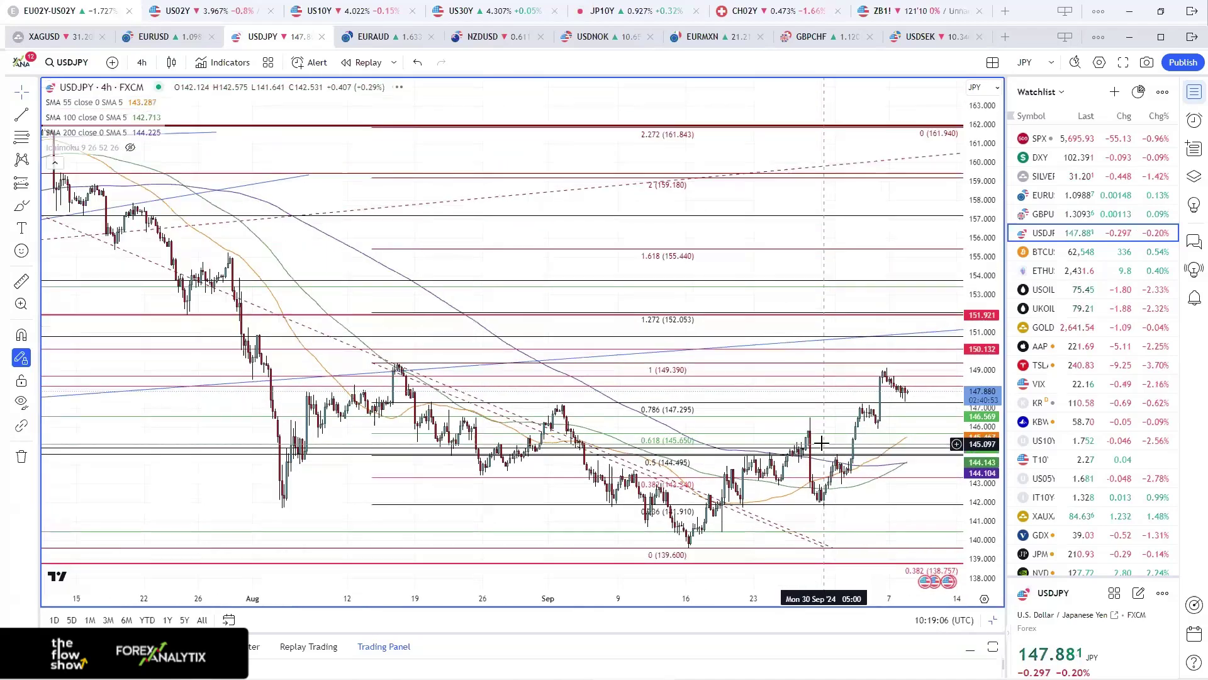
left_click(879, 369)
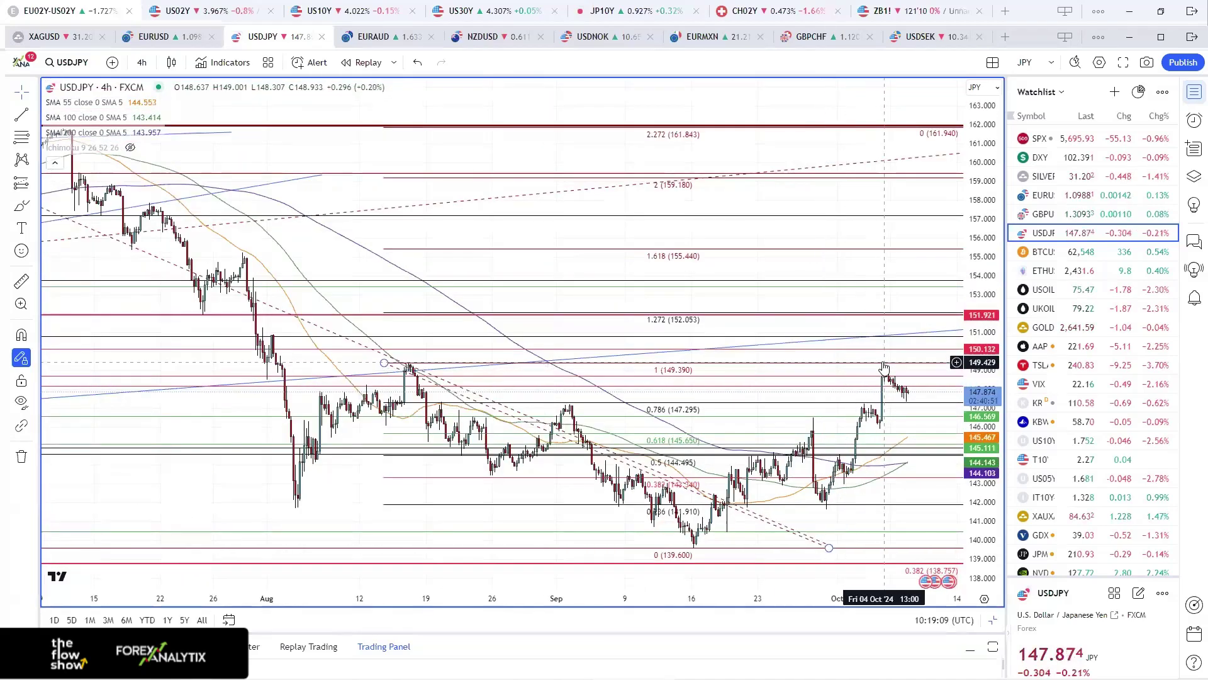
left_click(937, 351)
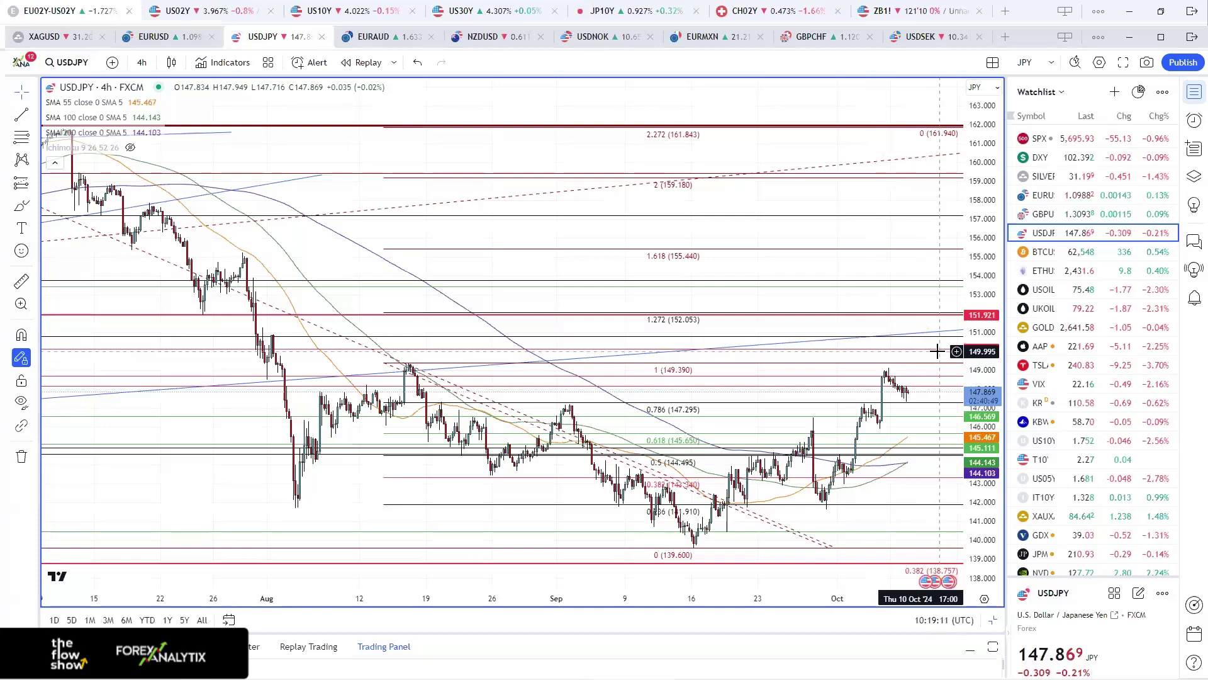
left_click(940, 350)
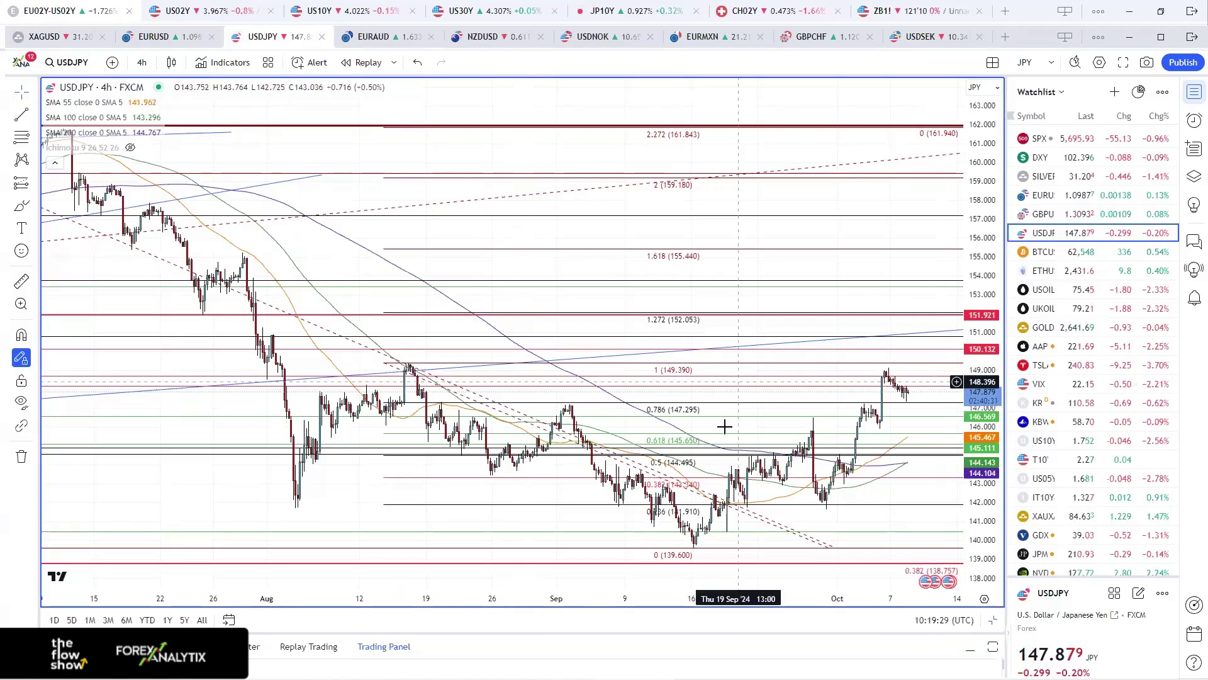
scroll(782, 420, "up", 3)
scroll(863, 310, "up", 2)
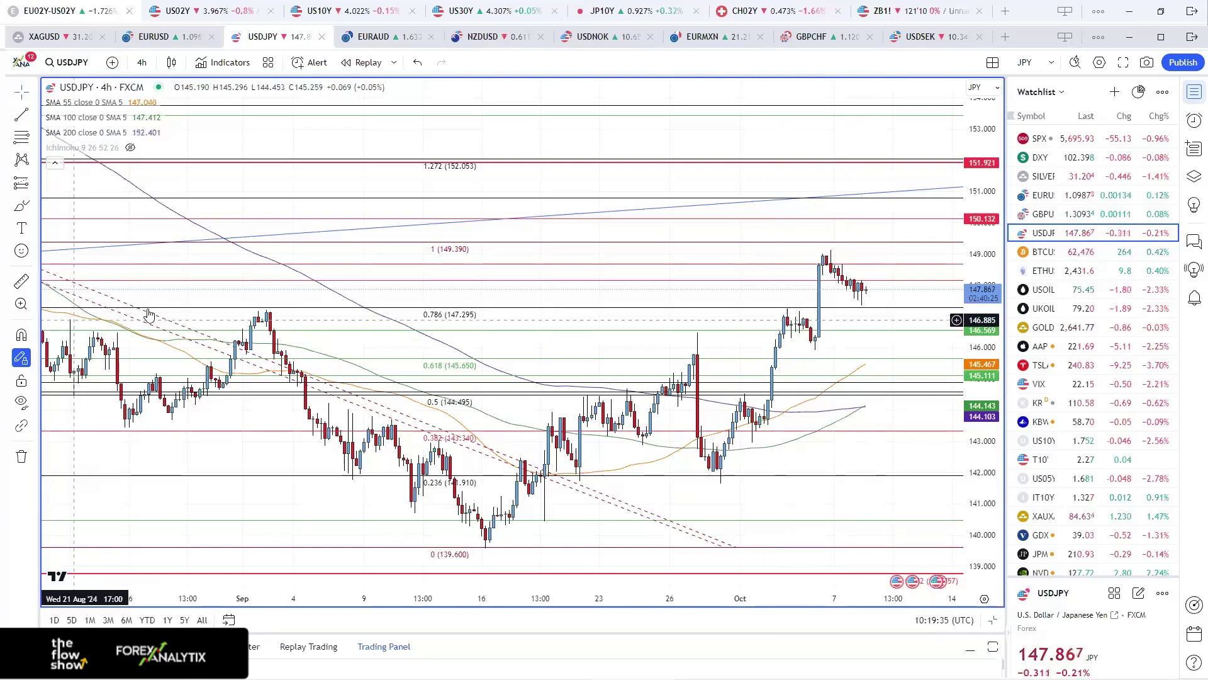
scroll(657, 374, "down", 3)
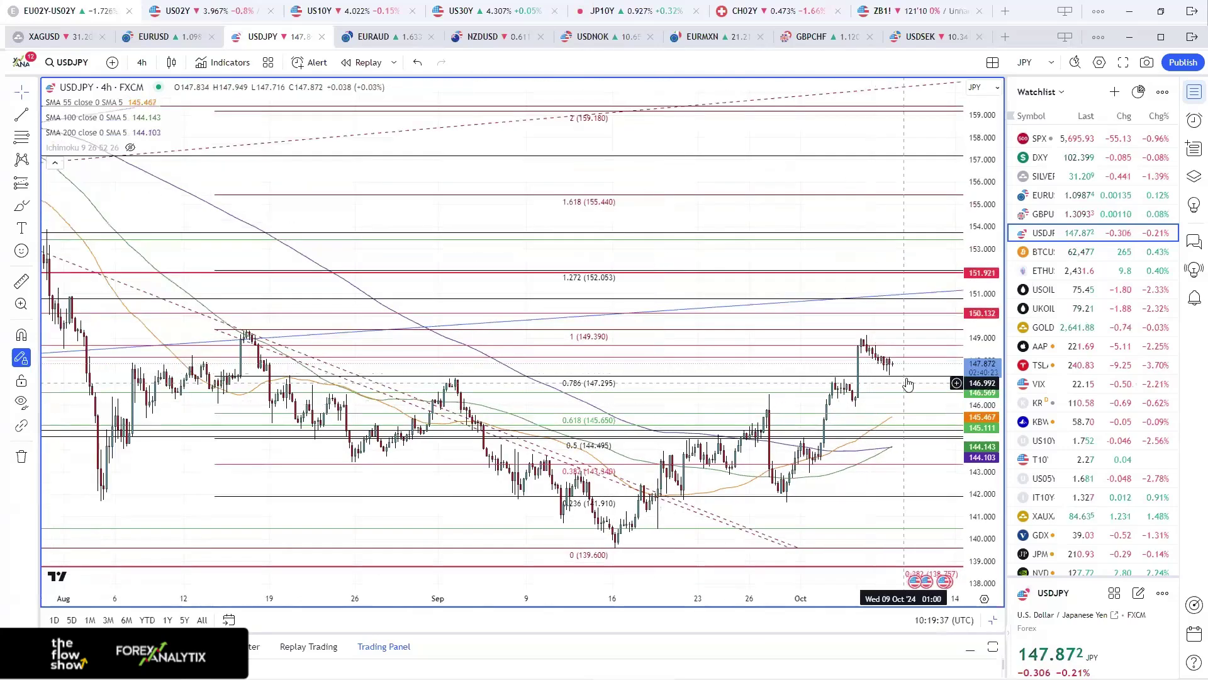